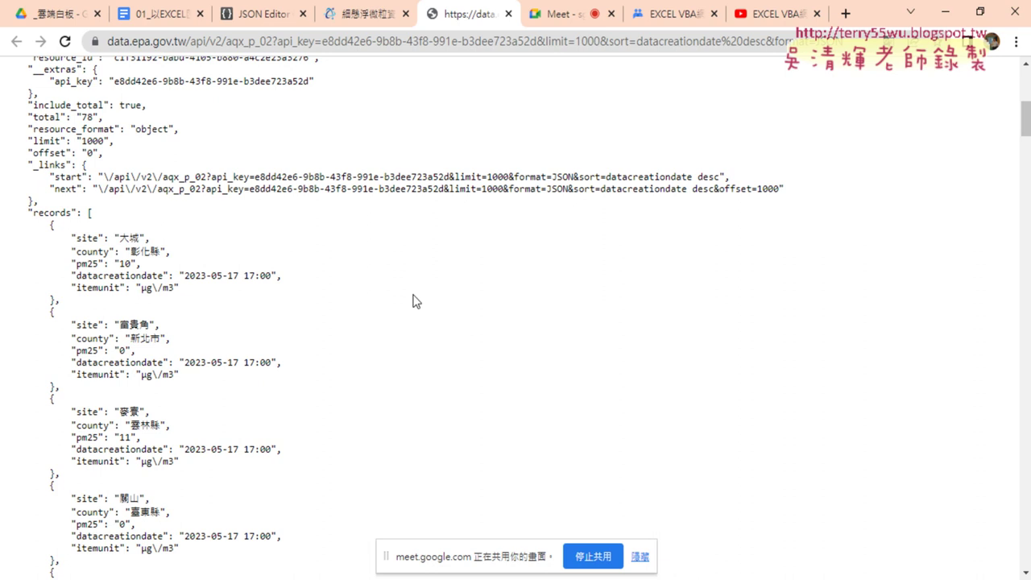
Scroll the raw EPA PM2.5 JSON page to the top and switch to the JSON Editor Online copy.
scroll(356, 165, "up", 3)
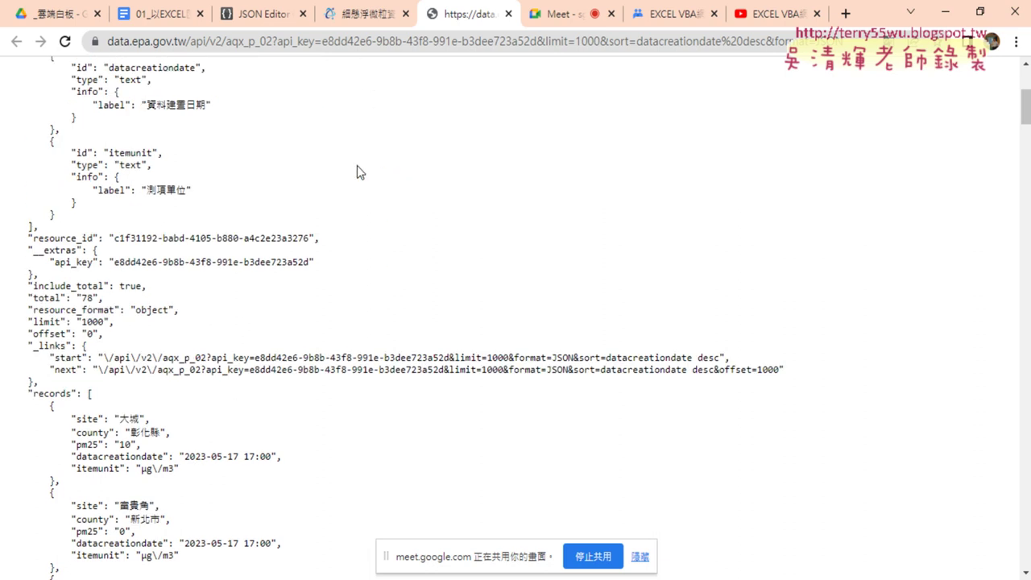
scroll(357, 162, "up", 3)
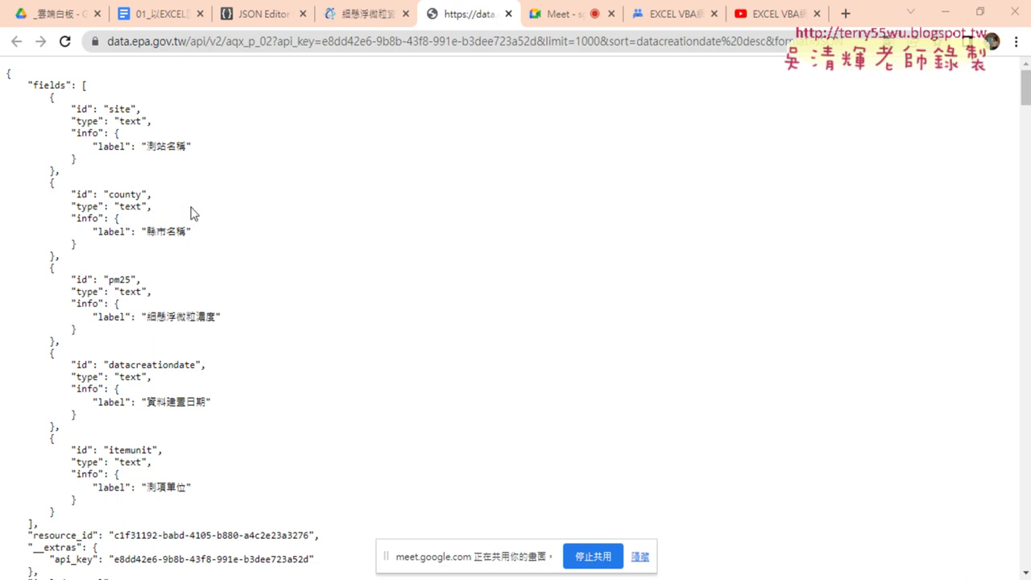
left_click(252, 15)
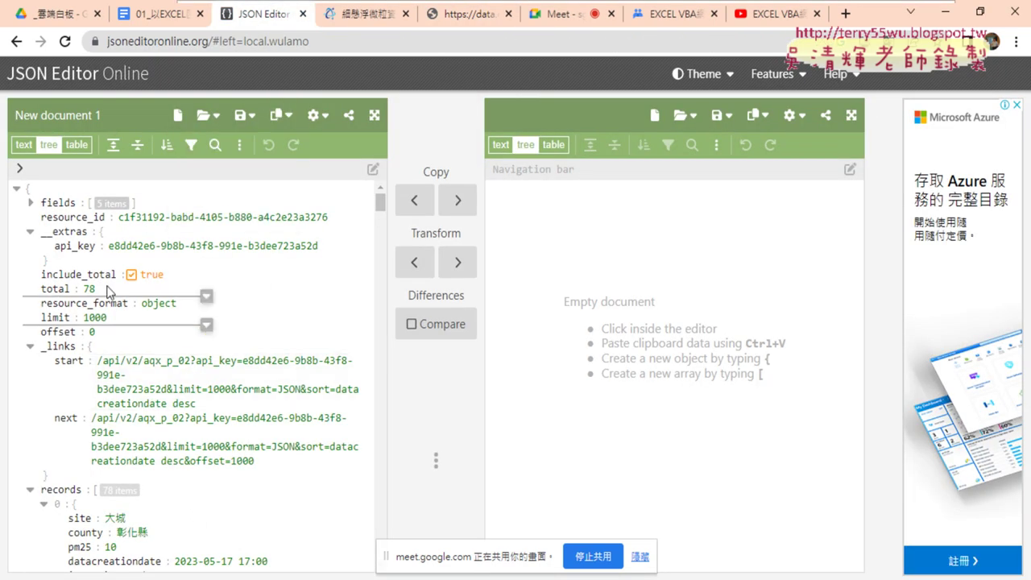
Fold the tree to top-level keys, expand records and item 0, and select site 大城.
left_click(17, 190)
left_click(17, 190)
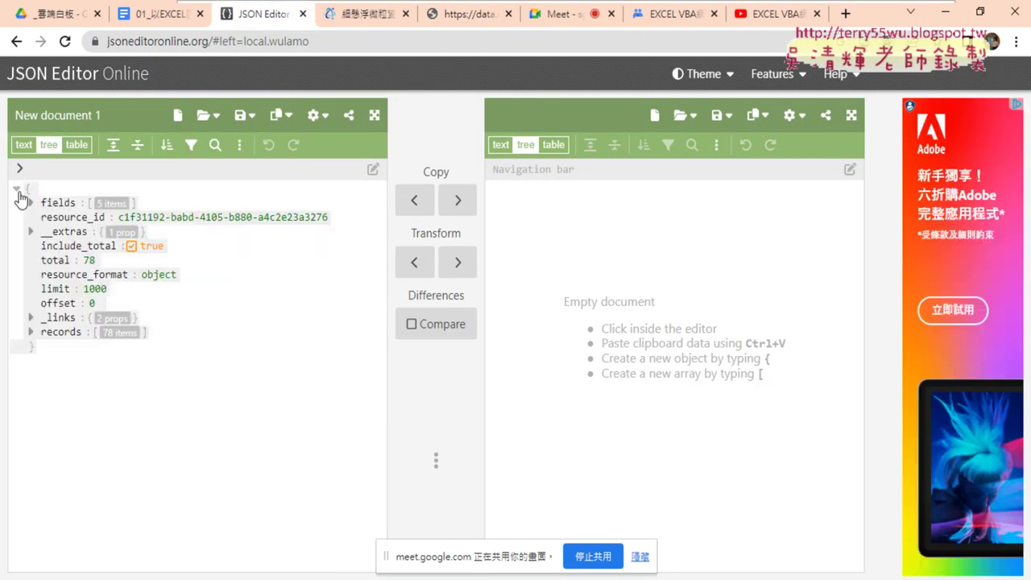
left_click(30, 331)
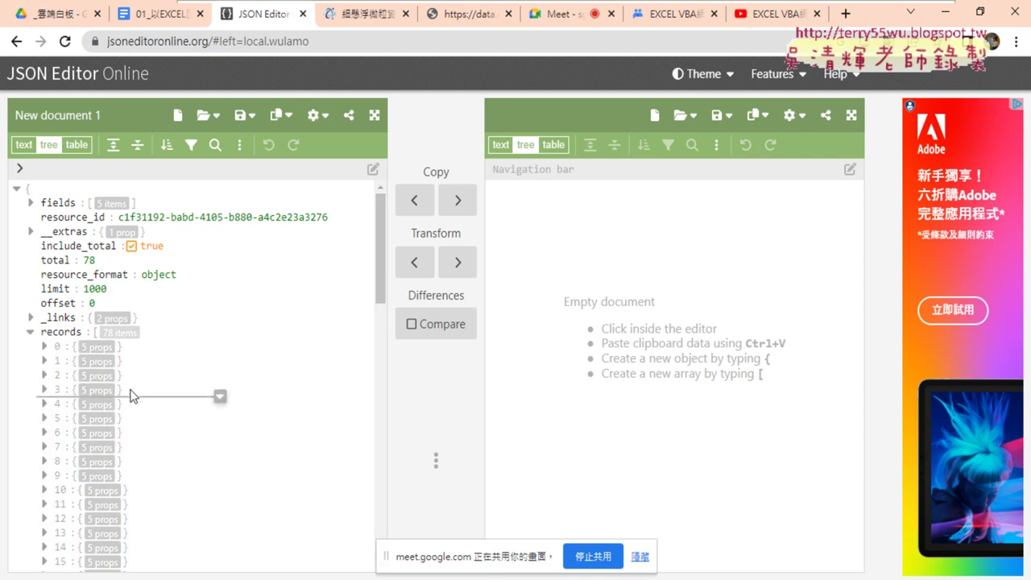
left_click(65, 333)
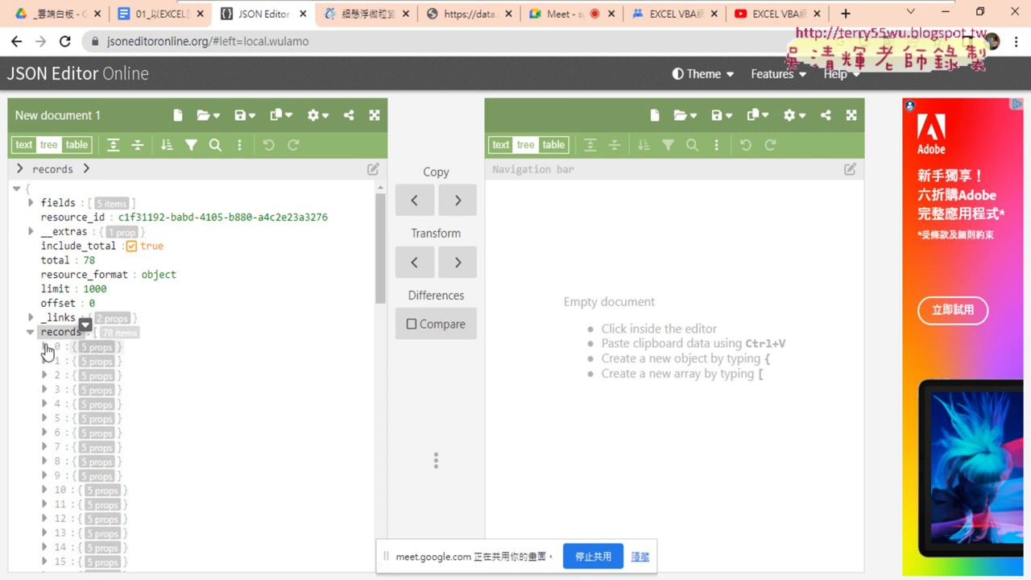
left_click(45, 347)
left_click(81, 359)
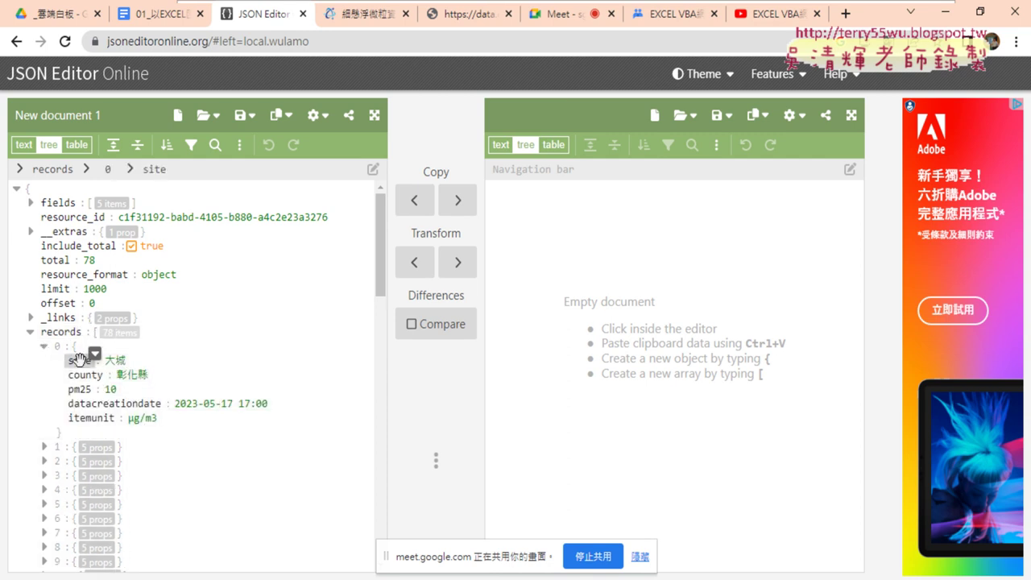
left_click(122, 361)
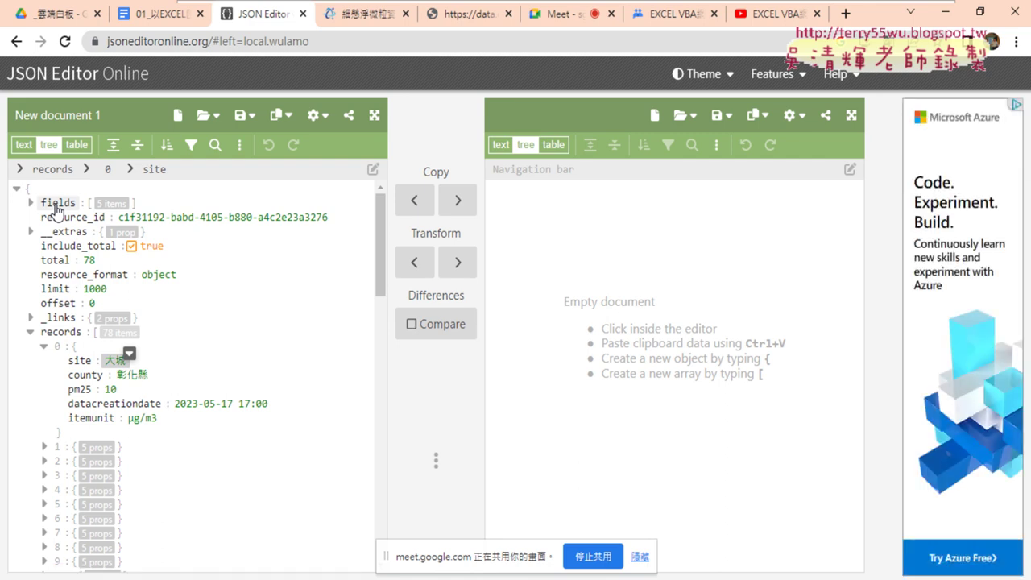
Collapse the tree to the 10-prop root object and return to the data.epa.gov.tw raw JSON tab.
left_click(17, 189)
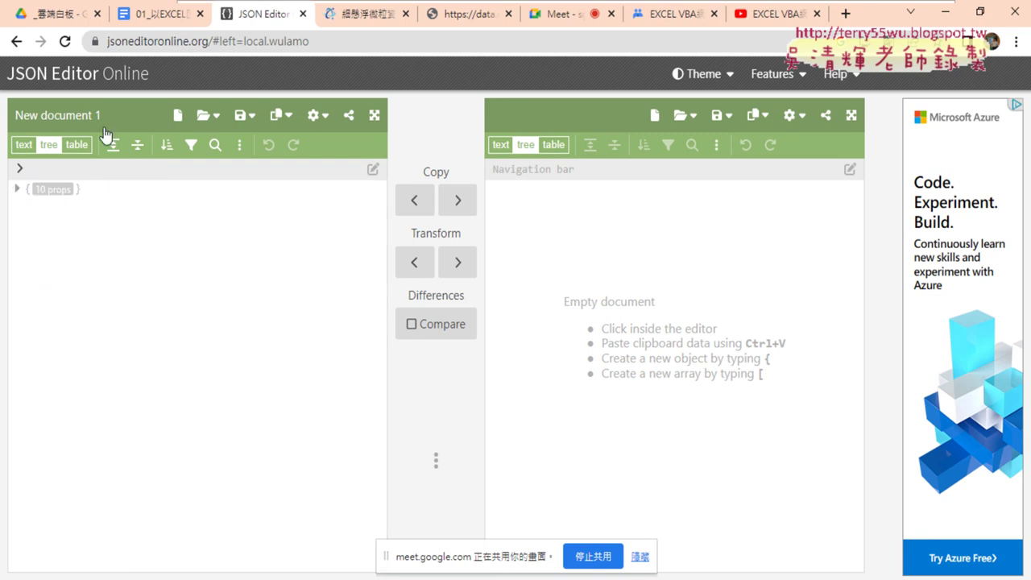
left_click(152, 17)
left_click(272, 16)
left_click(456, 17)
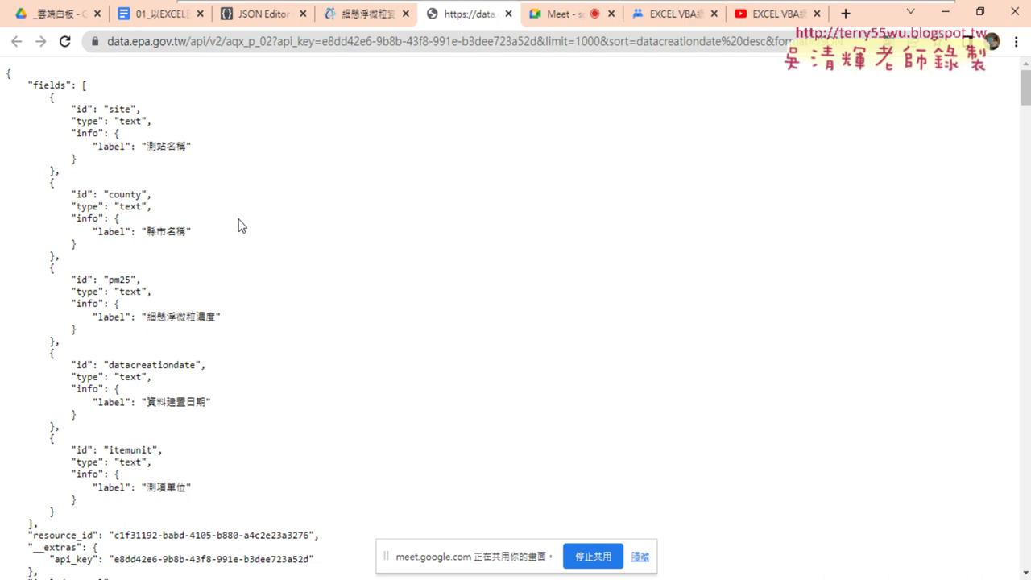
In the lesson notes, go to the EXCEL2013 note and show the tricohobby.net/trico/3220/ link preview.
left_click(161, 16)
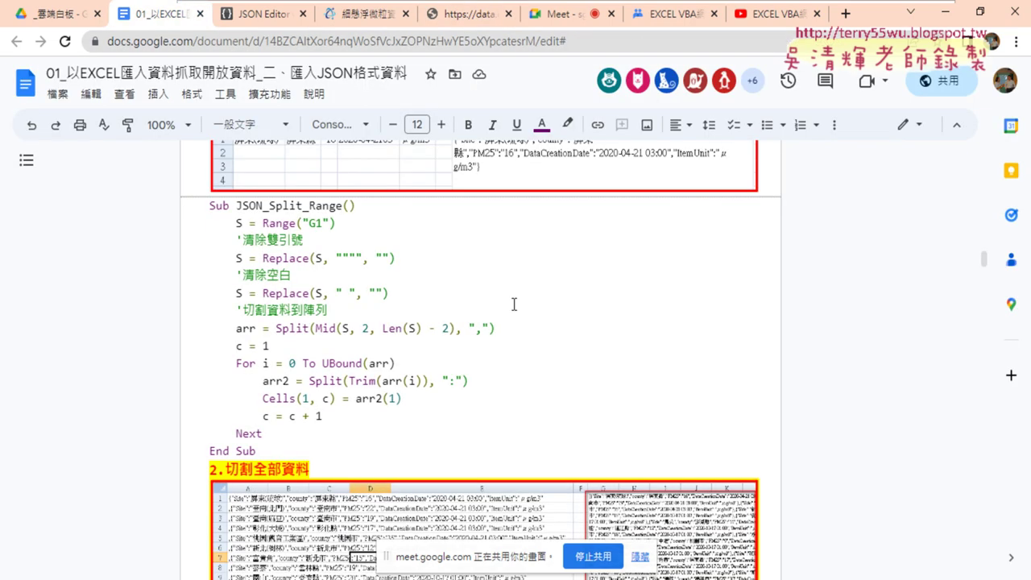
scroll(514, 305, "up", 4)
scroll(509, 298, "up", 1)
scroll(505, 294, "up", 1)
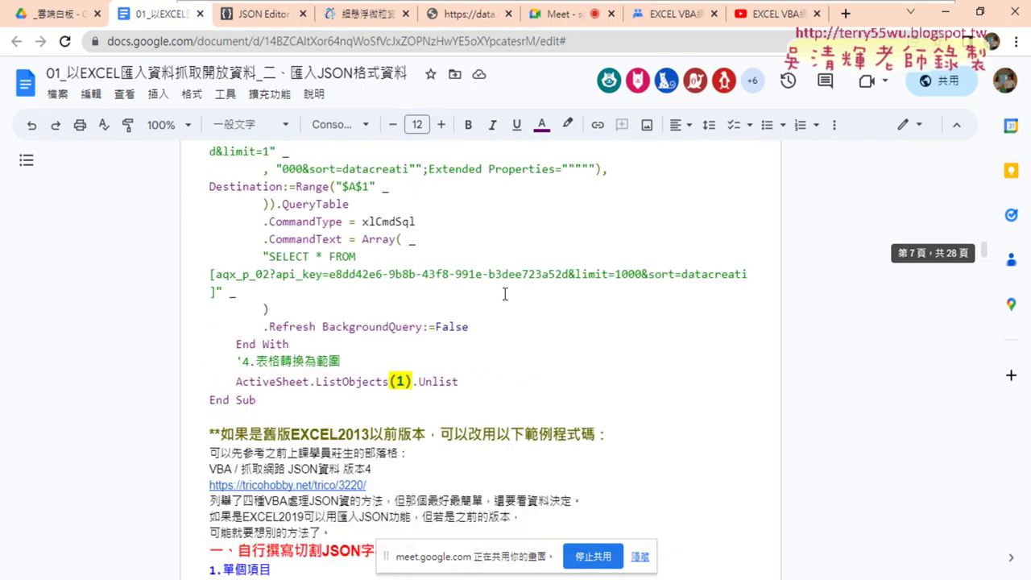
scroll(504, 294, "down", 2)
scroll(503, 295, "down", 1)
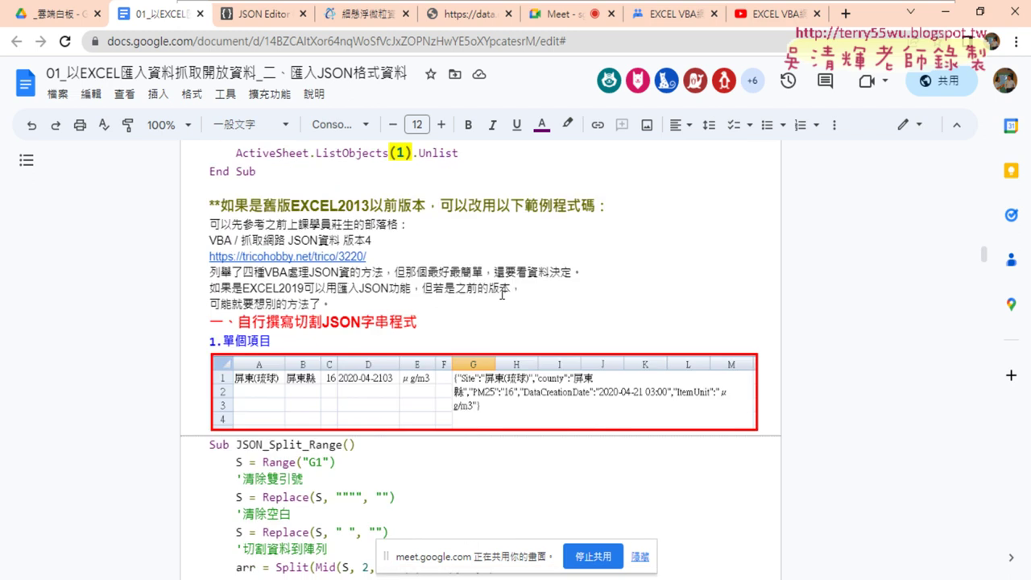
left_click_drag(209, 225, 424, 230)
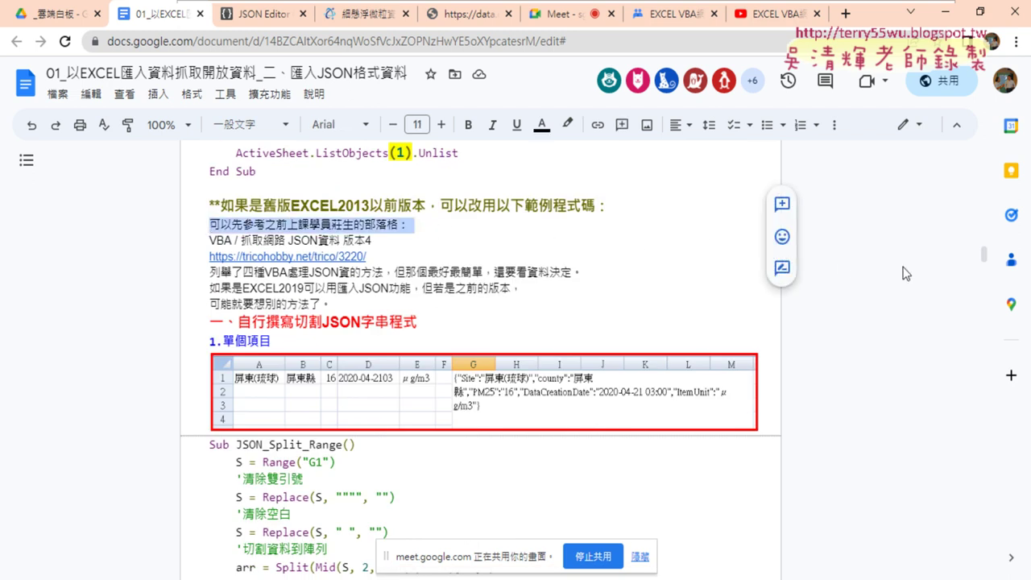
mouse_move(982, 258)
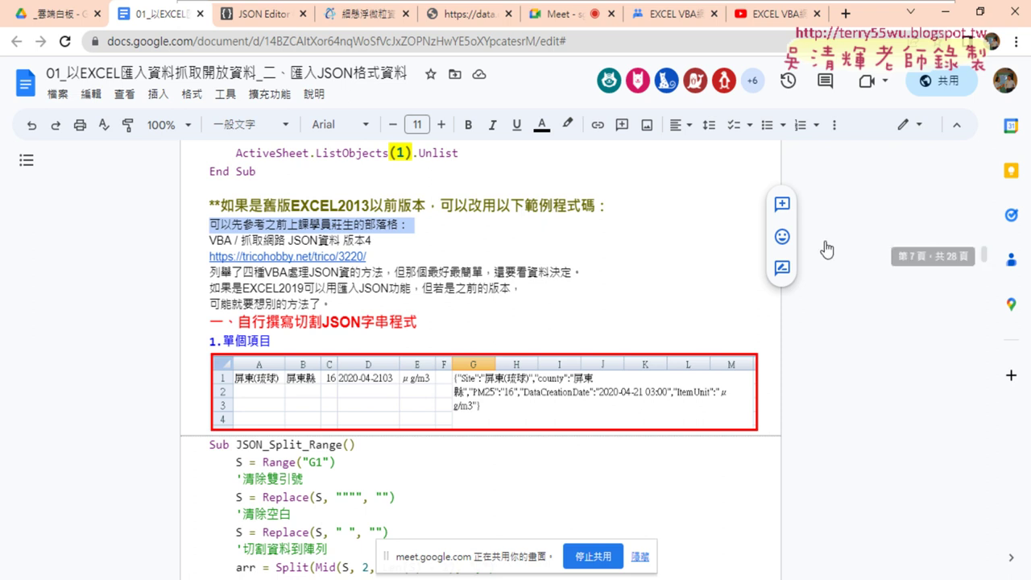
left_click(302, 255)
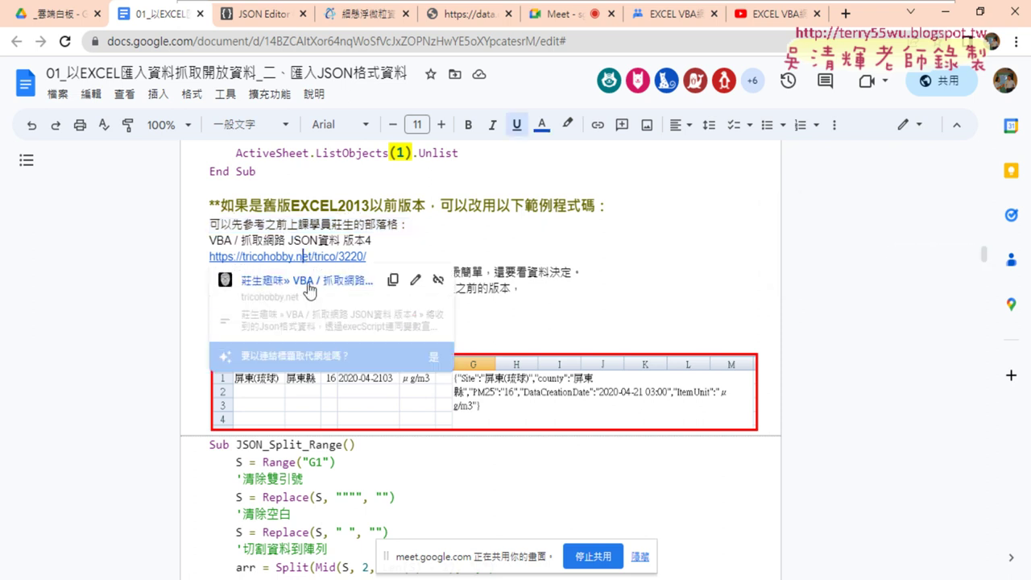
Open the tricohobby 'JSON資料 版本4' article and jump to its 版本3 section from the contents.
left_click(316, 282)
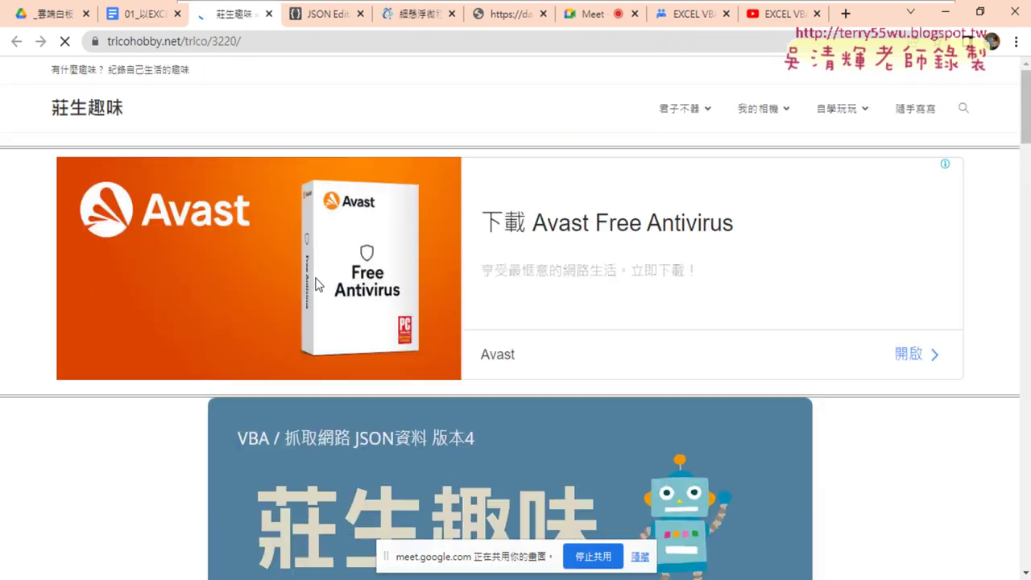
scroll(316, 284, "down", 5)
scroll(315, 282, "down", 1)
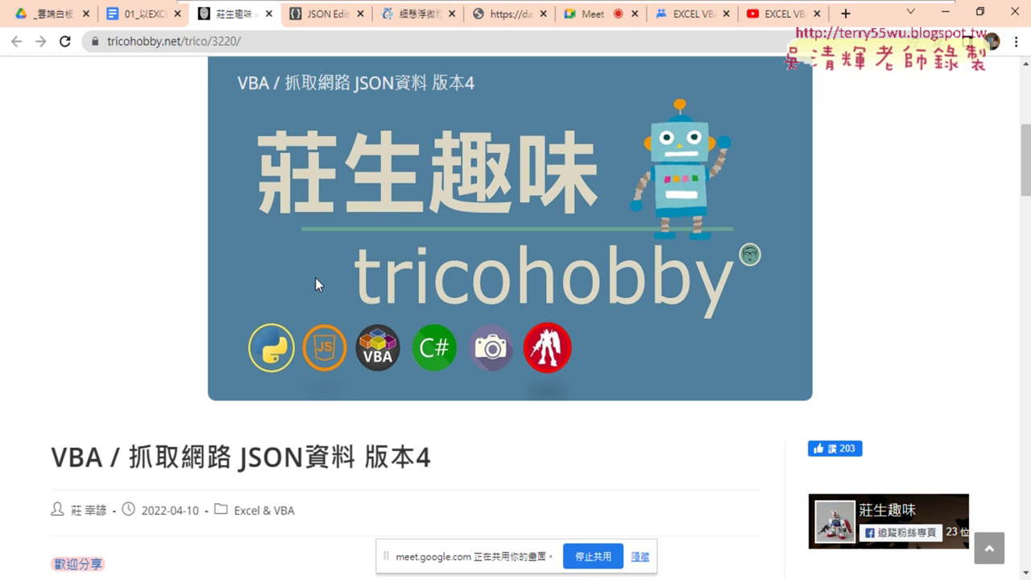
scroll(371, 339, "down", 4)
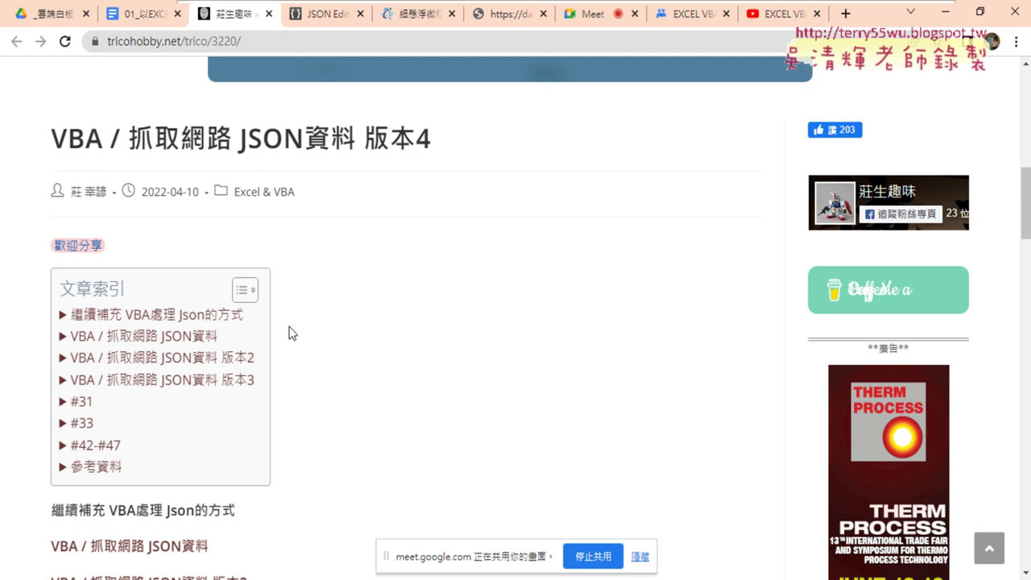
left_click(238, 384)
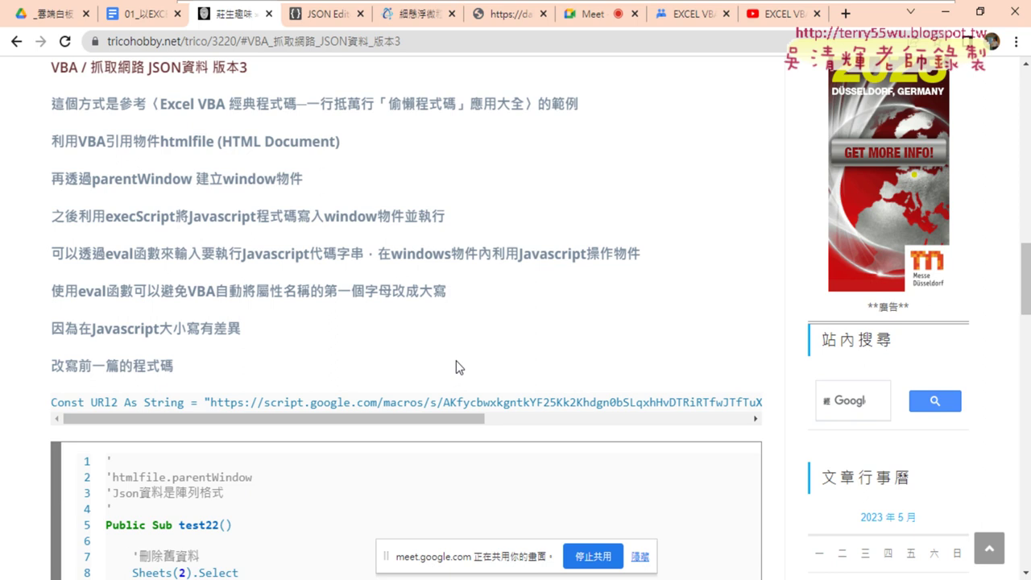
scroll(456, 368, "up", 4)
Open the 版本2 article, scroll to its Function Div code, and highlight the word Function.
left_click(230, 361)
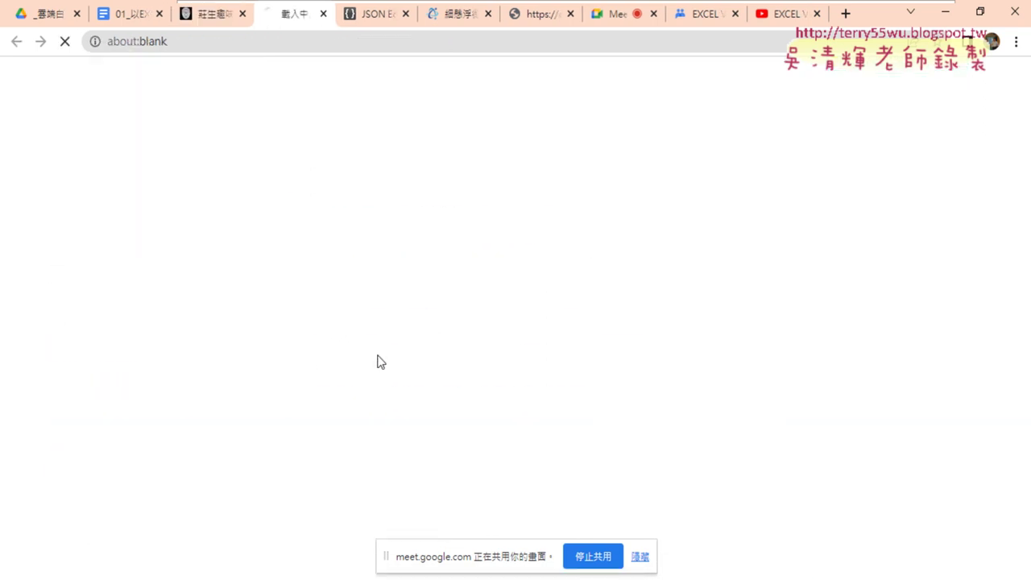
scroll(455, 364, "down", 4)
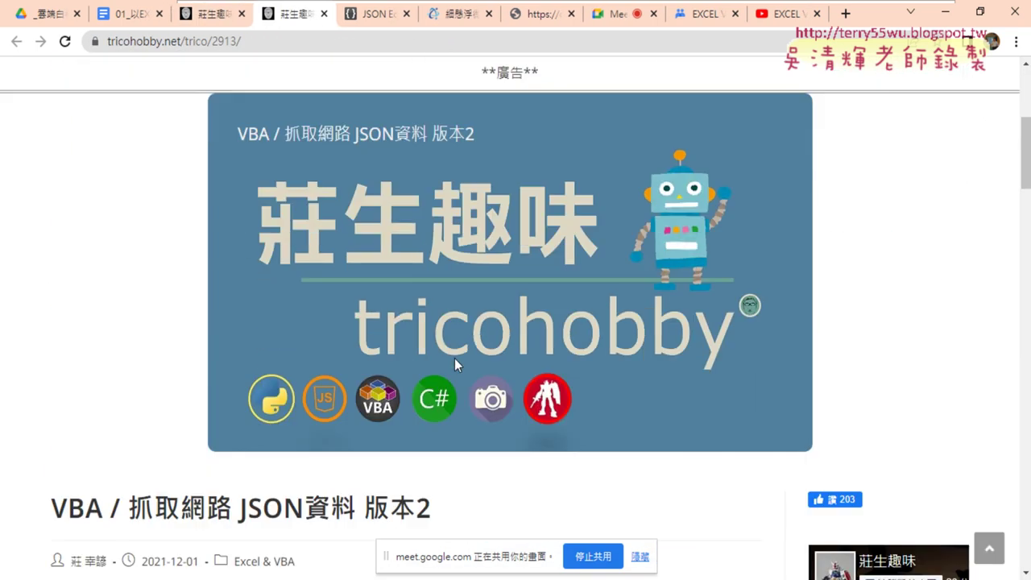
scroll(454, 358, "down", 4)
scroll(455, 363, "down", 2)
scroll(455, 366, "down", 1)
scroll(455, 367, "down", 1)
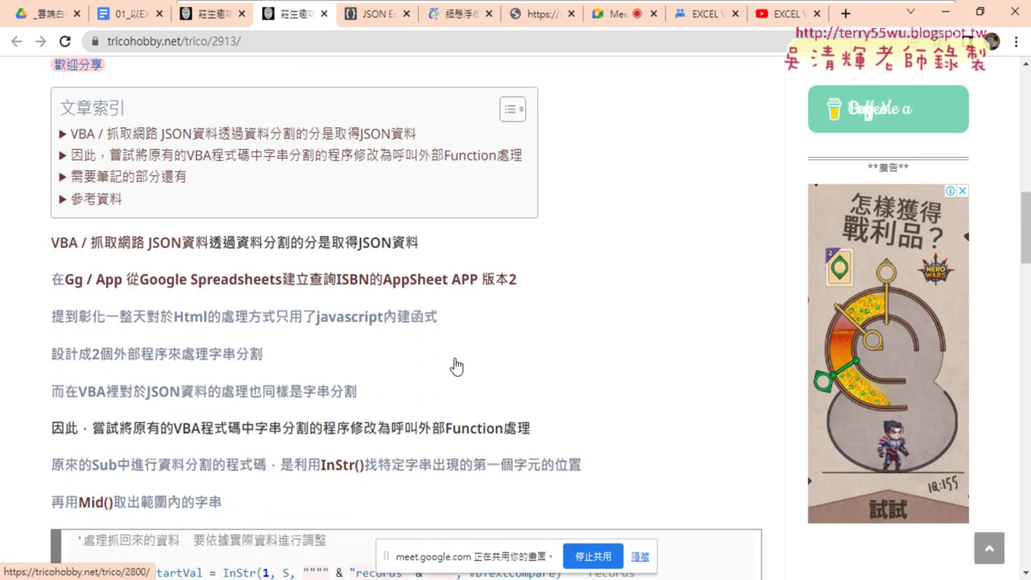
scroll(456, 366, "down", 2)
scroll(455, 363, "down", 2)
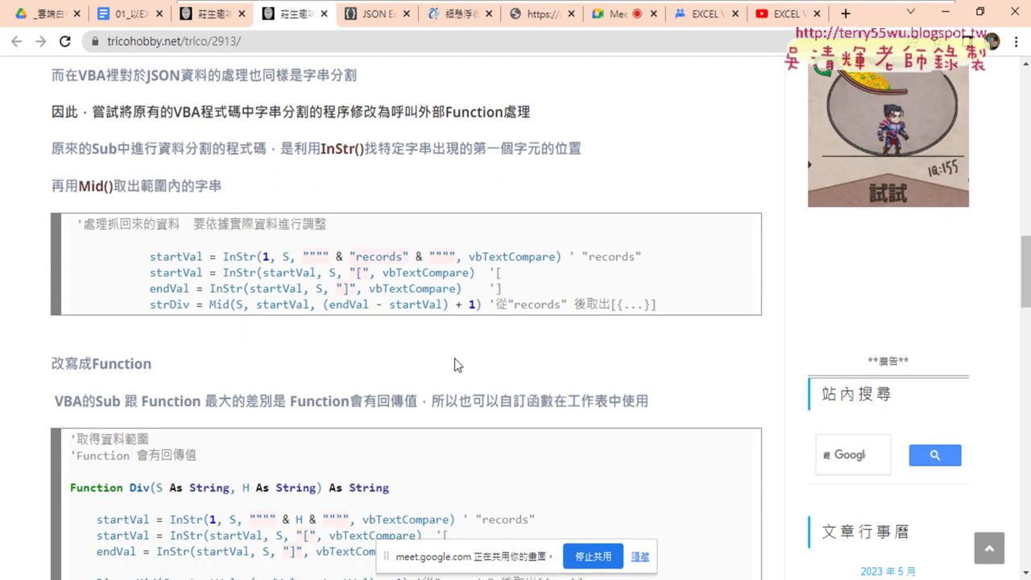
scroll(455, 363, "down", 1)
left_click_drag(158, 284, 94, 281)
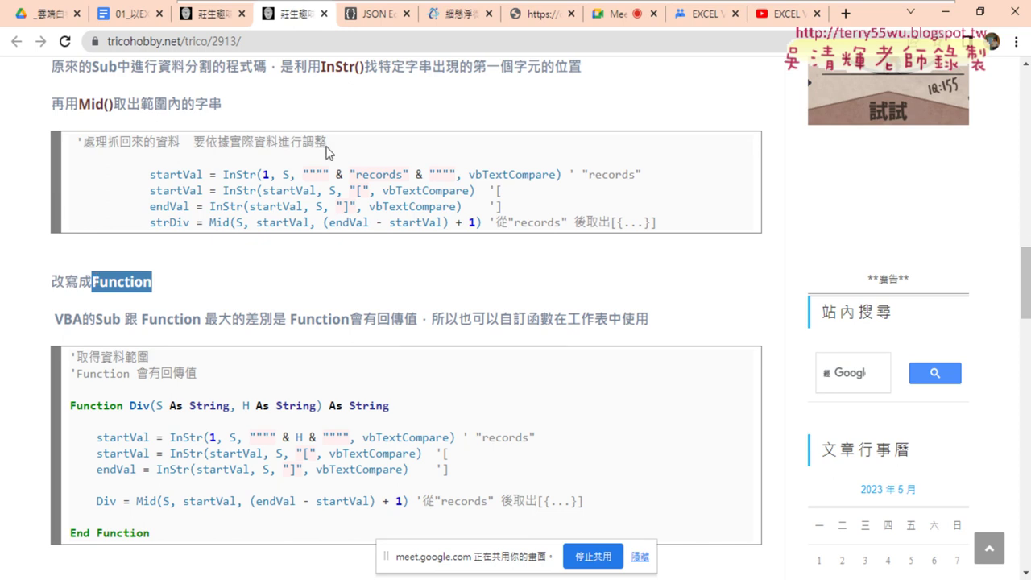
Close the 版本2 article, highlight 'htmlfile' in the 版本4 text, and return to the Google Docs notes.
left_click(322, 16)
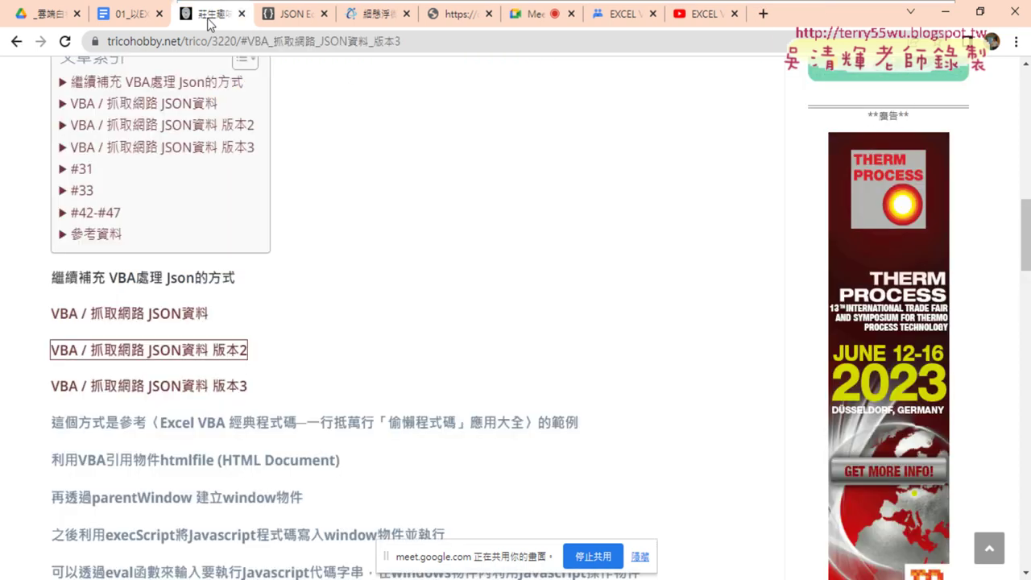
scroll(322, 337, "up", 1)
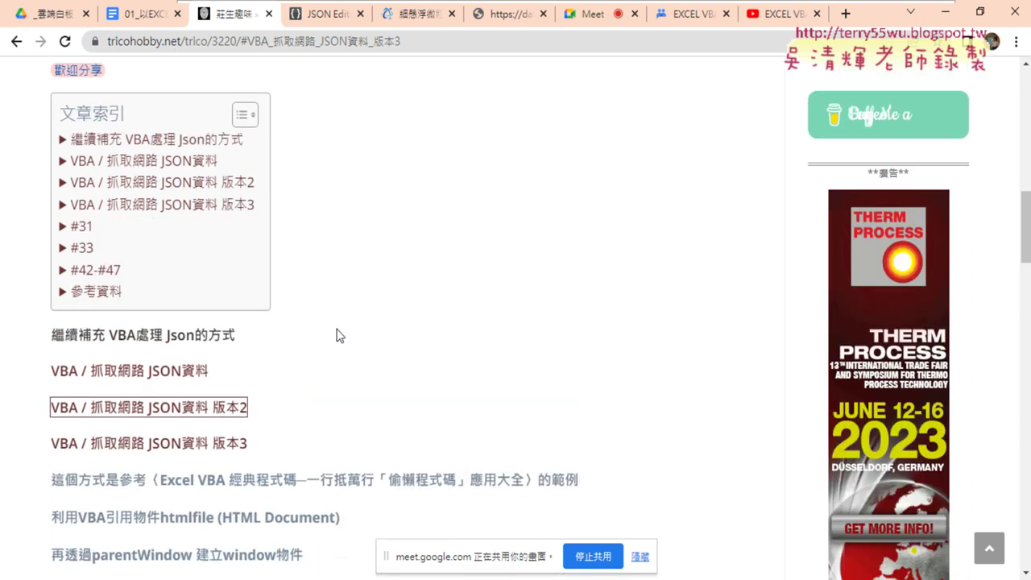
scroll(338, 335, "down", 4)
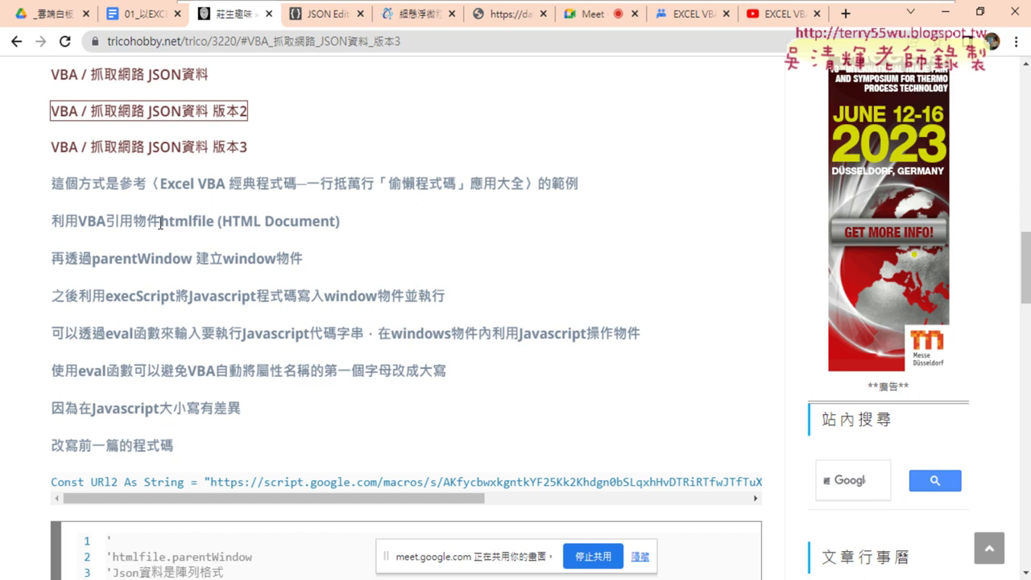
left_click_drag(160, 221, 214, 220)
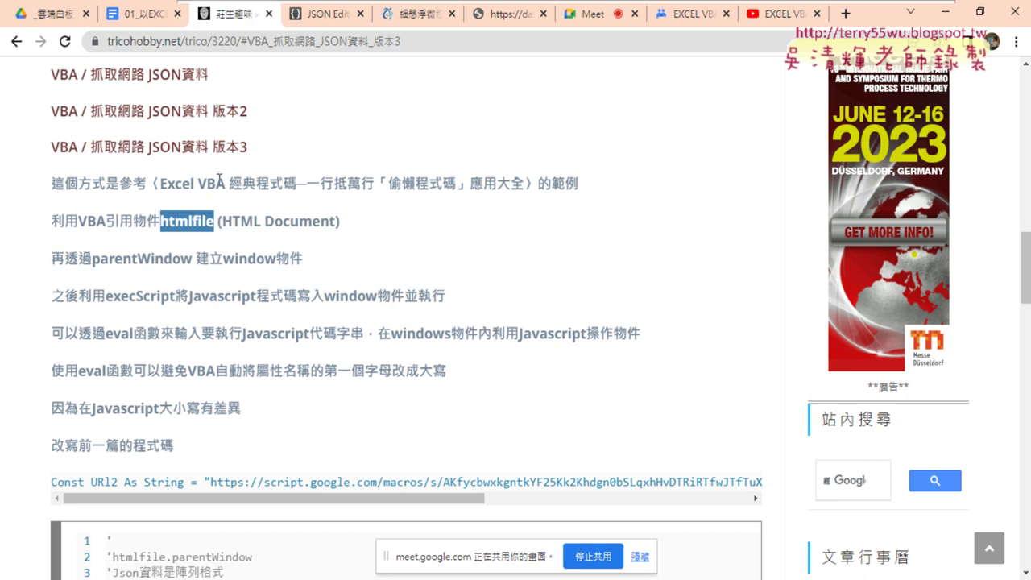
left_click(148, 20)
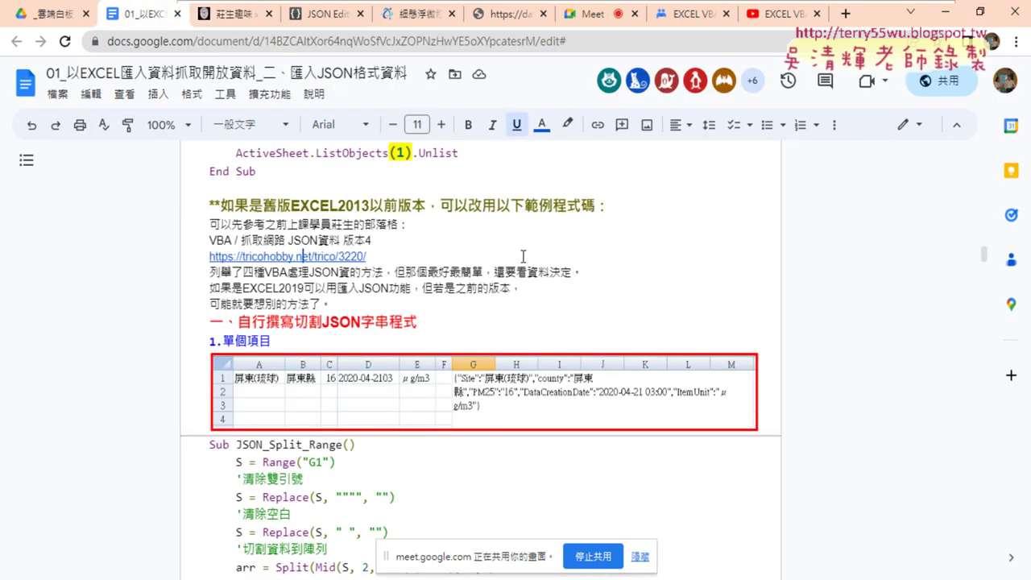
Scroll back through the Power Query screenshots in the lesson notes.
scroll(523, 256, "up", 2)
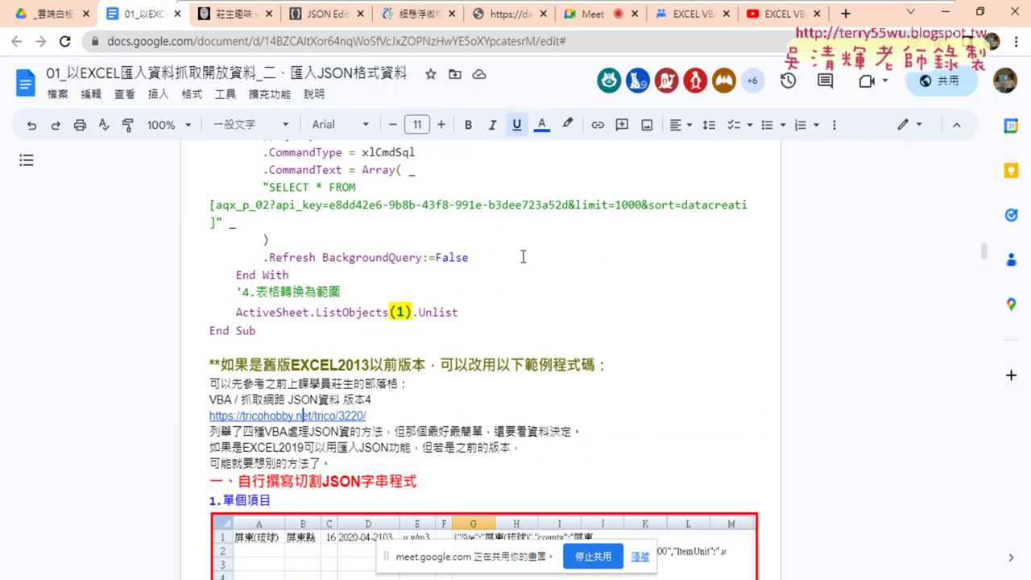
scroll(523, 256, "up", 4)
scroll(523, 256, "up", 3)
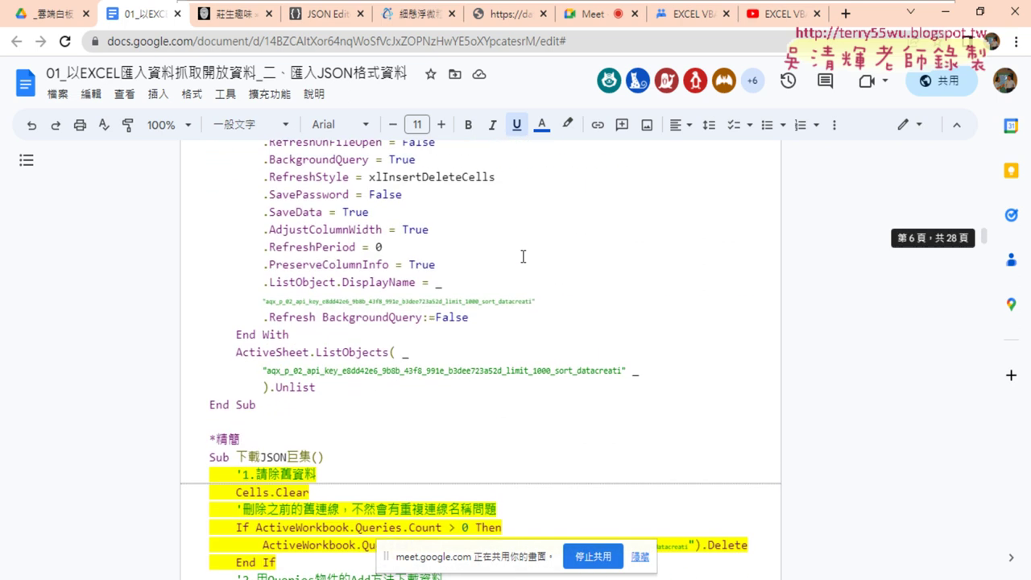
scroll(522, 256, "down", 5)
scroll(522, 256, "up", 3)
scroll(523, 256, "up", 3)
scroll(523, 256, "up", 3)
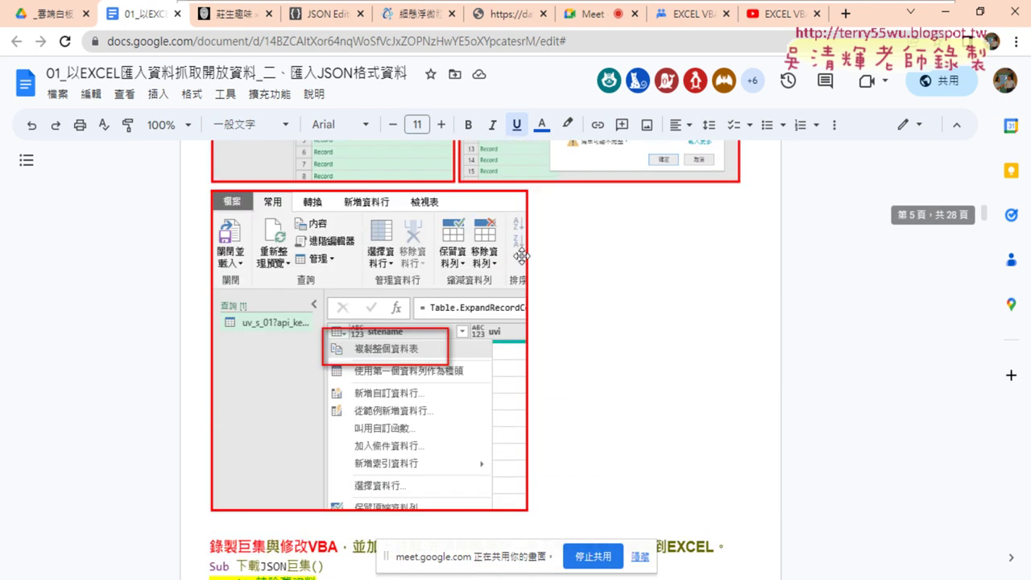
scroll(523, 256, "up", 3)
scroll(522, 256, "down", 1)
scroll(523, 256, "up", 2)
scroll(522, 256, "up", 2)
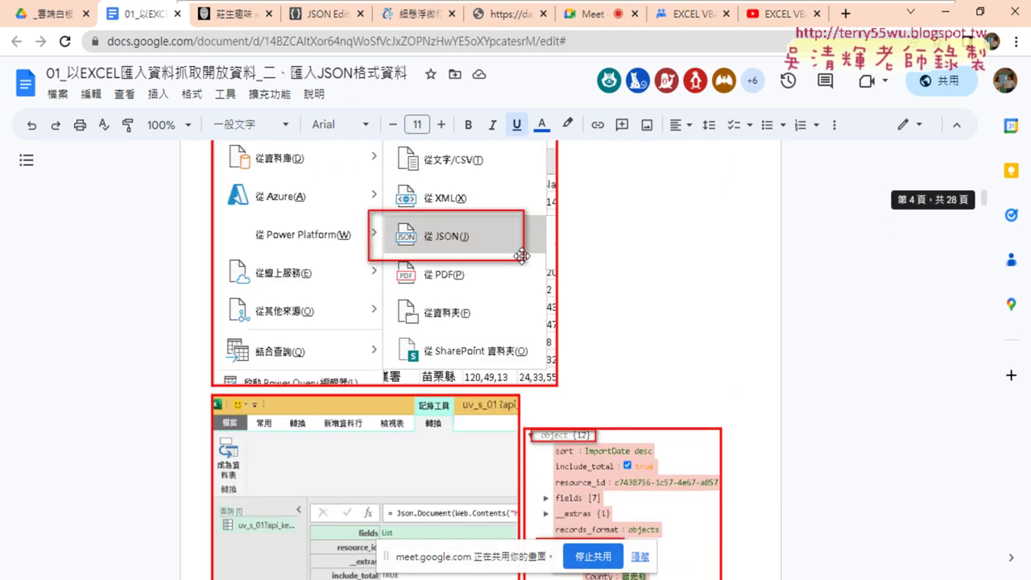
scroll(523, 256, "up", 1)
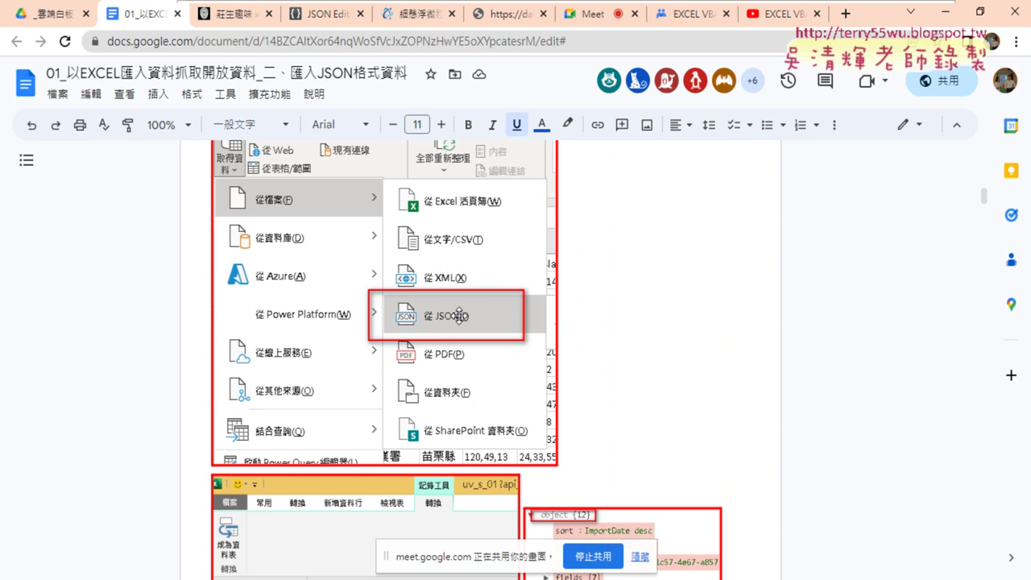
scroll(605, 341, "down", 2)
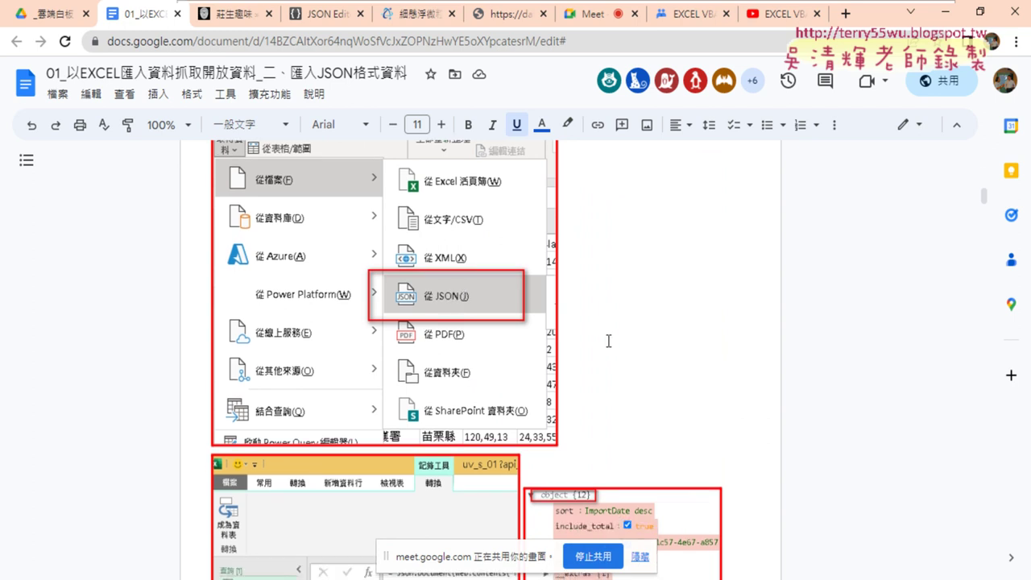
scroll(483, 242, "up", 1)
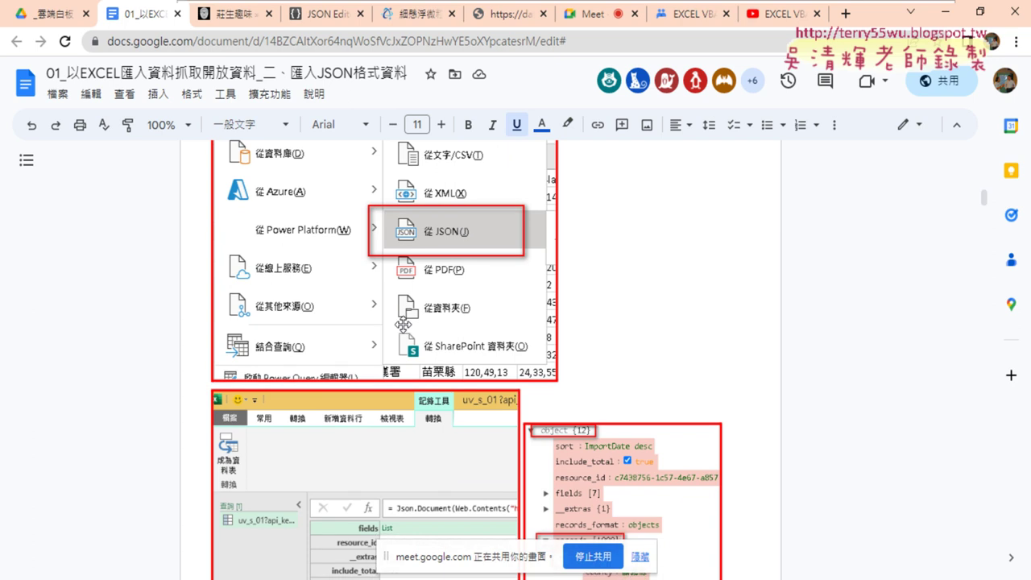
scroll(372, 405, "down", 3)
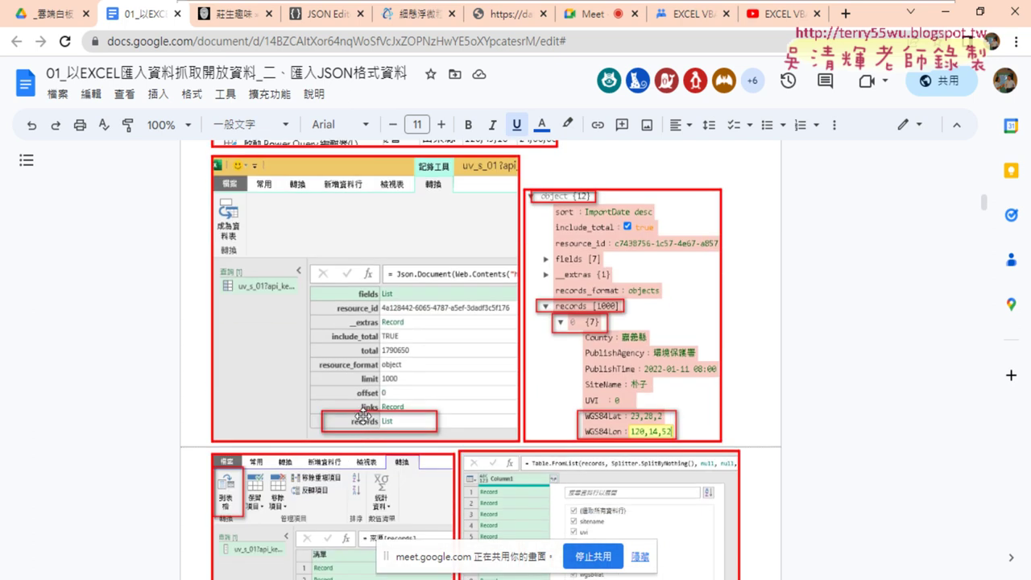
scroll(363, 417, "up", 3)
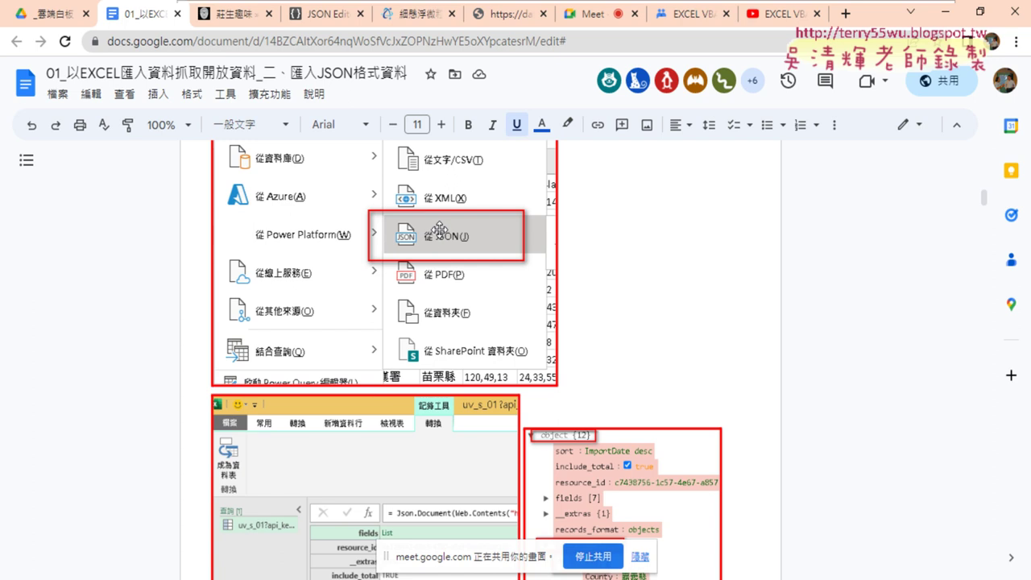
Scroll down to the 錄製巨集與修改VBA heading and select part of it.
scroll(432, 246, "down", 3)
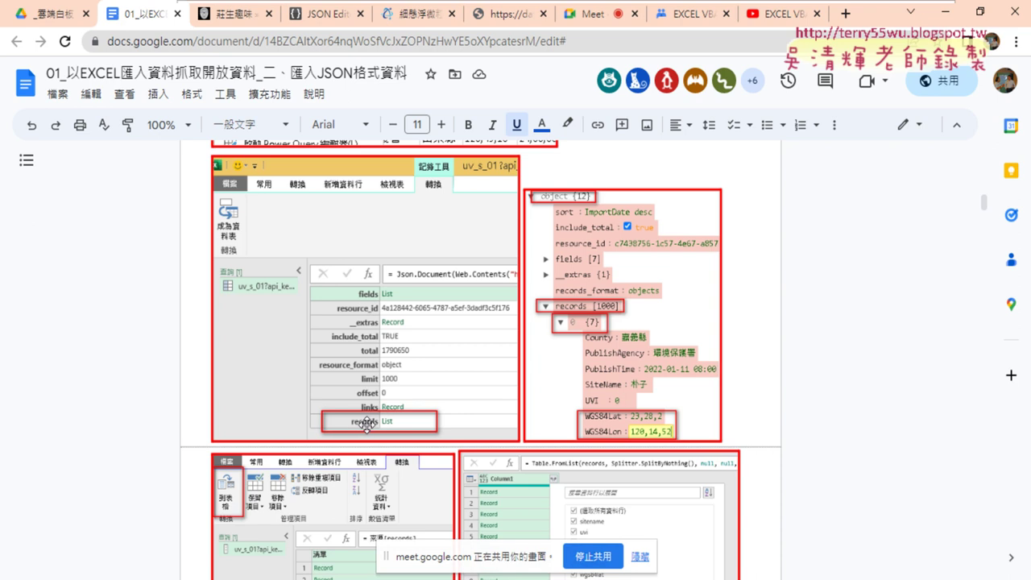
scroll(533, 367, "down", 3)
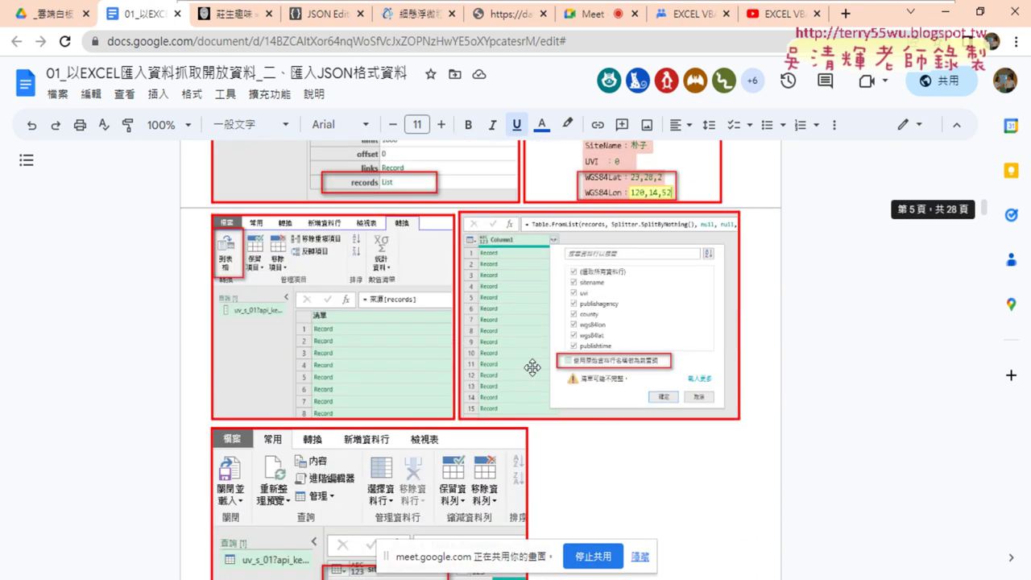
scroll(376, 266, "down", 1)
scroll(377, 256, "up", 1)
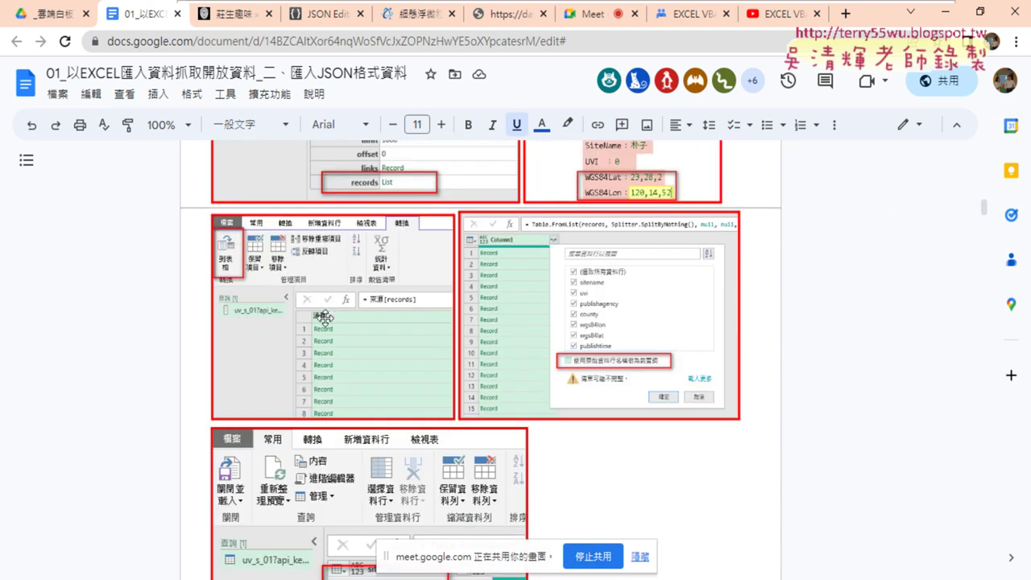
scroll(484, 369, "down", 1)
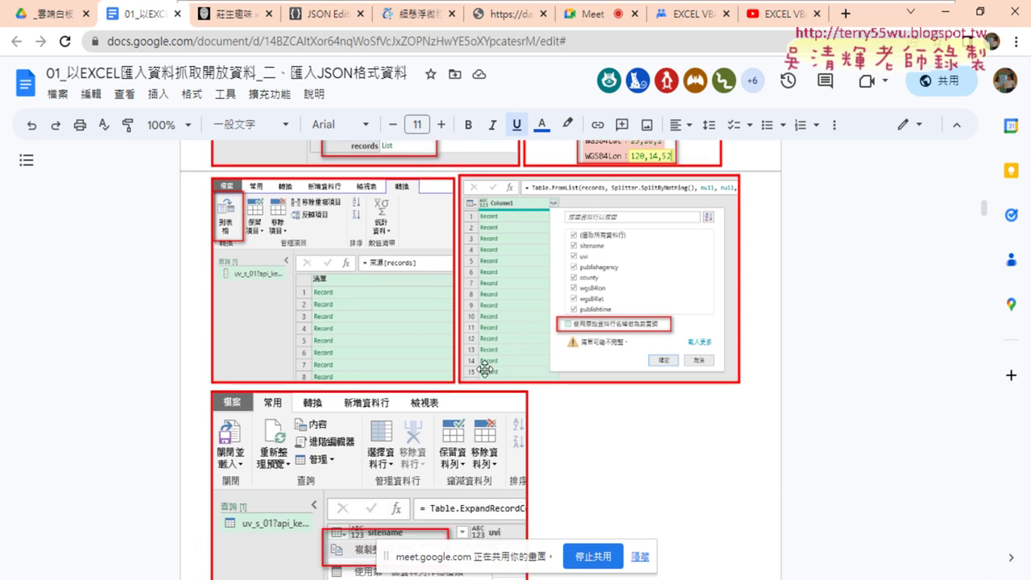
scroll(484, 369, "down", 3)
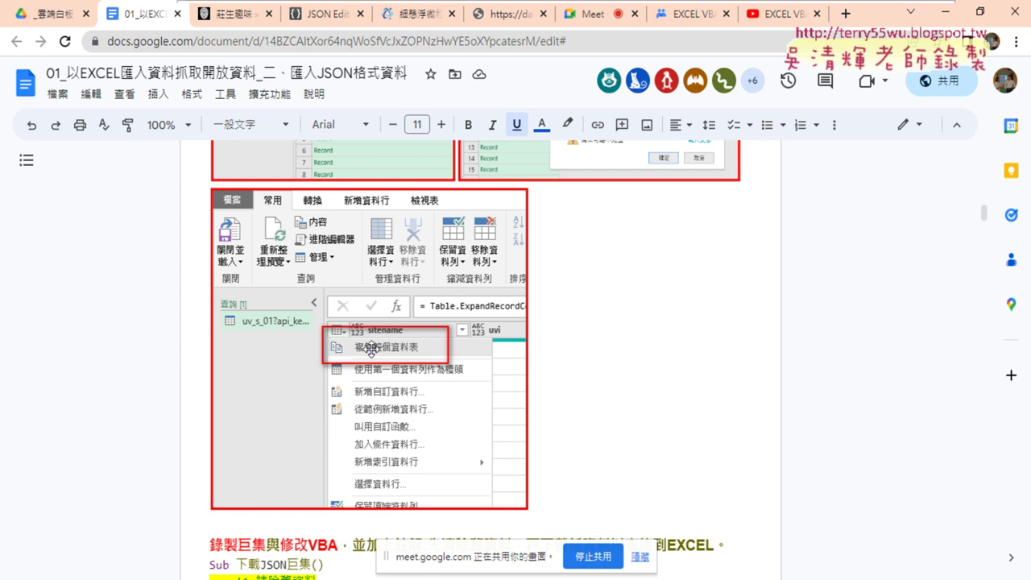
scroll(379, 352, "down", 3)
left_click_drag(209, 306, 266, 310)
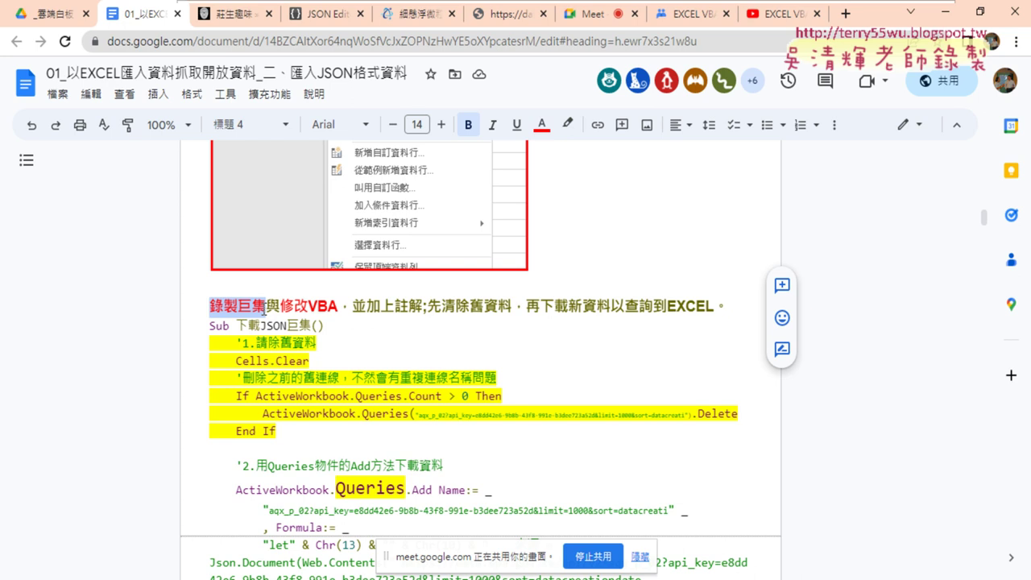
left_click_drag(311, 361, 235, 361)
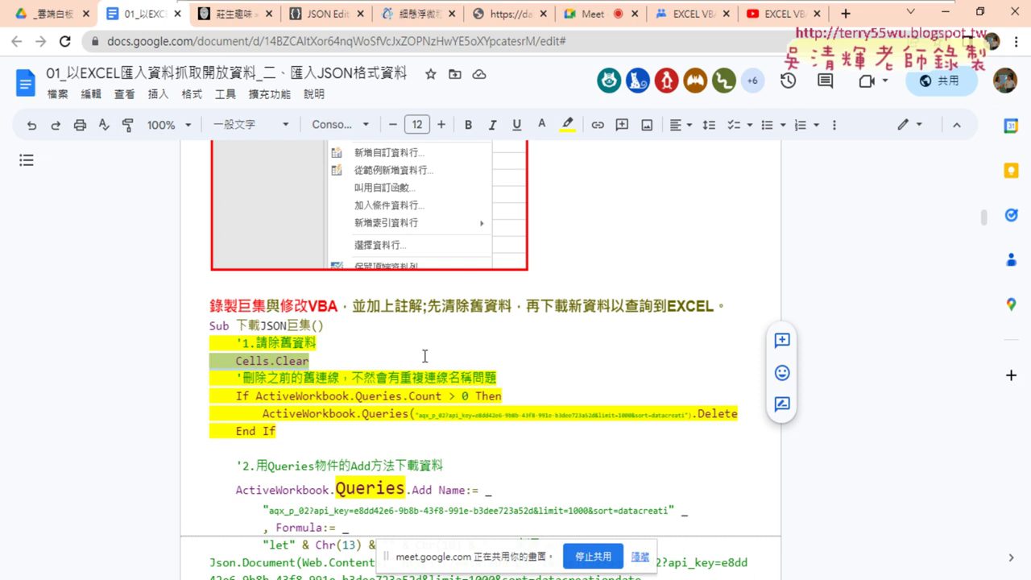
scroll(427, 356, "down", 3)
double_click(370, 250)
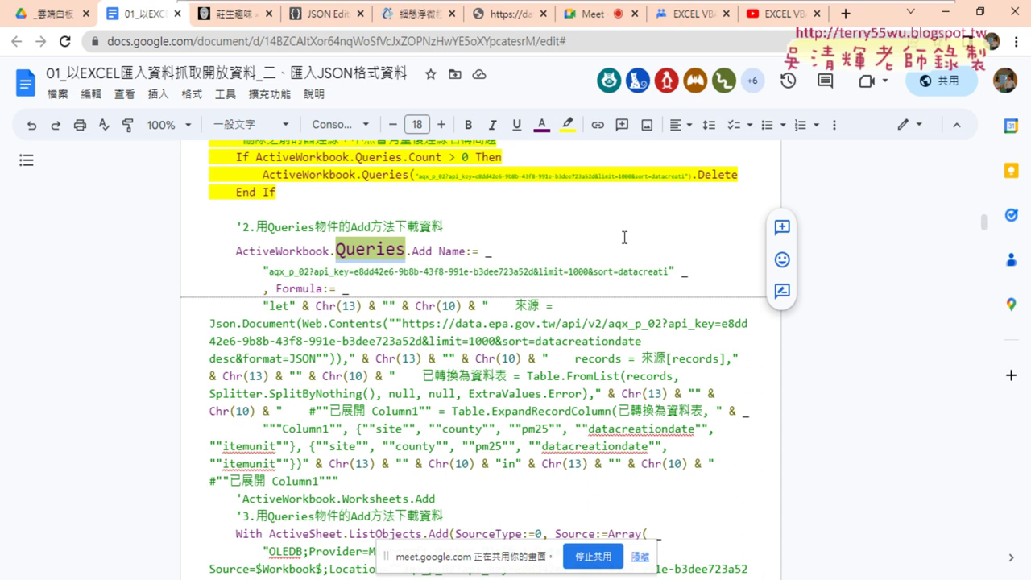
scroll(600, 277, "down", 2)
scroll(596, 282, "down", 2)
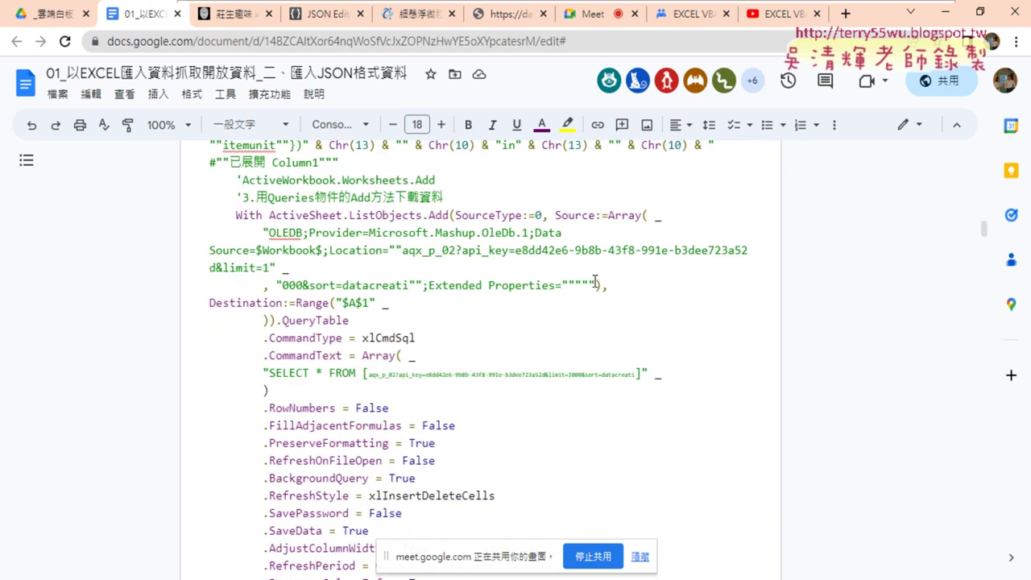
scroll(584, 281, "down", 2)
scroll(584, 277, "down", 2)
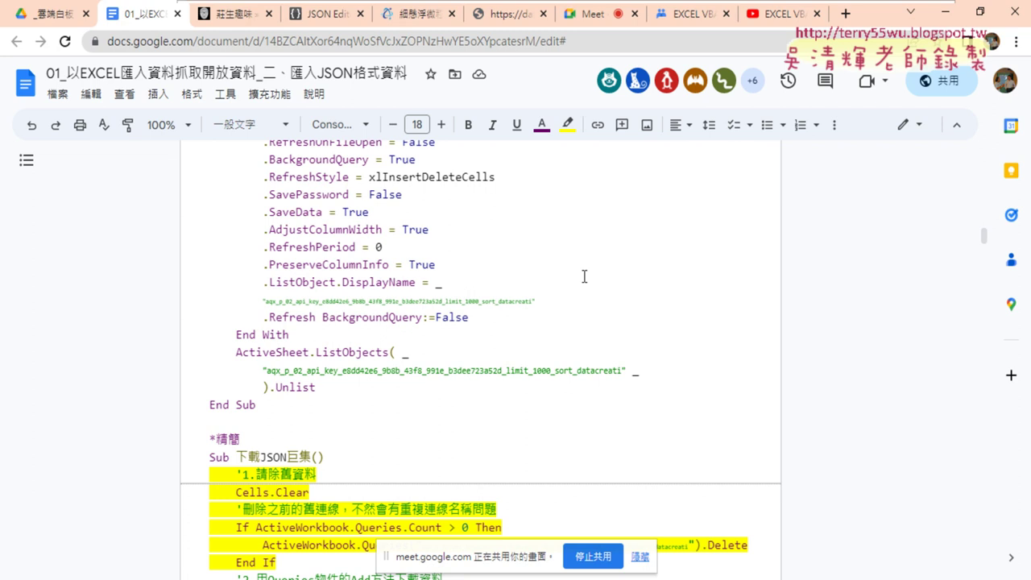
scroll(583, 276, "up", 1)
scroll(582, 274, "up", 2)
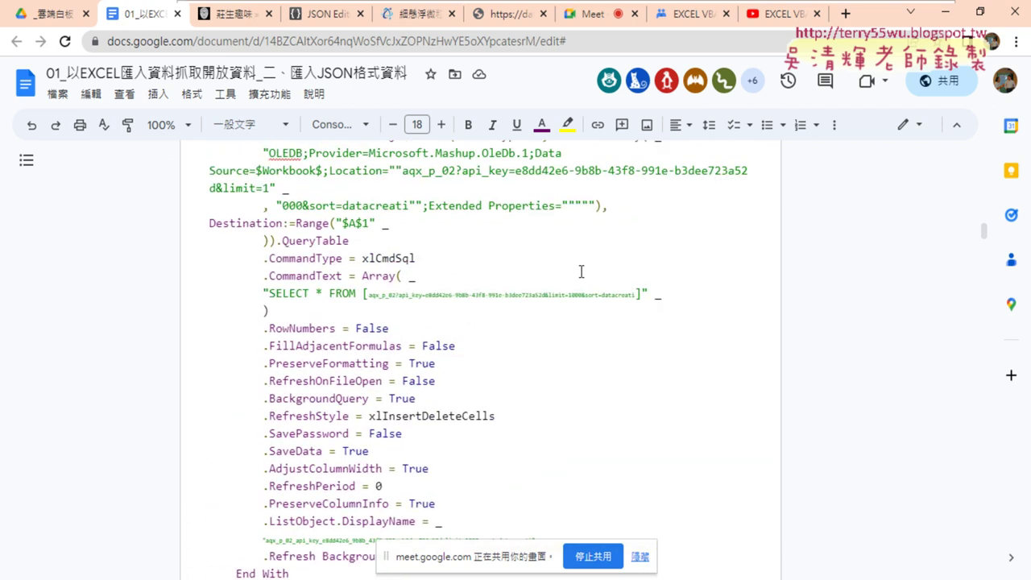
scroll(580, 271, "up", 2)
scroll(580, 271, "up", 2)
scroll(581, 271, "up", 2)
scroll(581, 271, "up", 1)
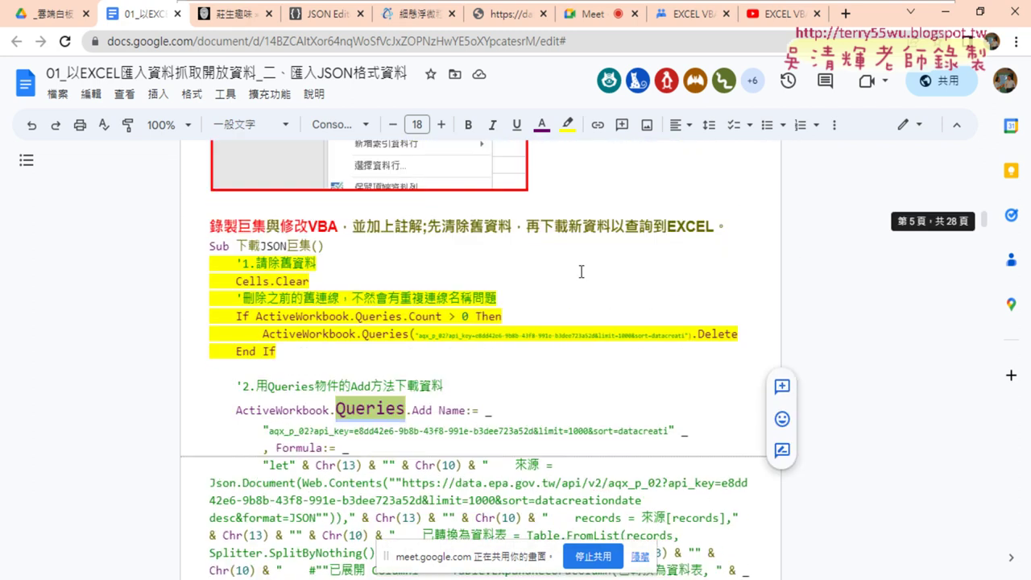
left_click_drag(299, 351, 210, 262)
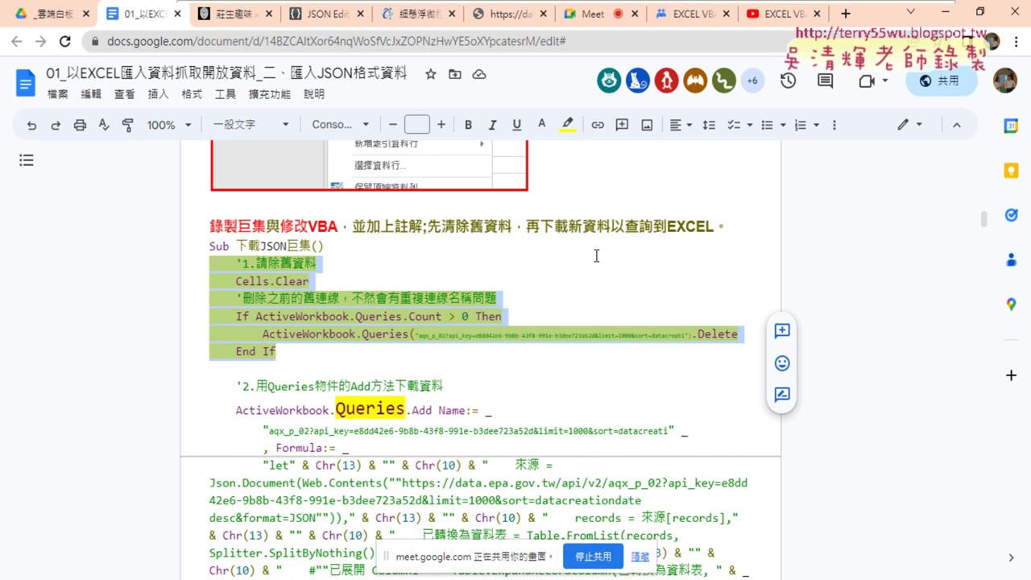
left_click_drag(414, 278, 238, 281)
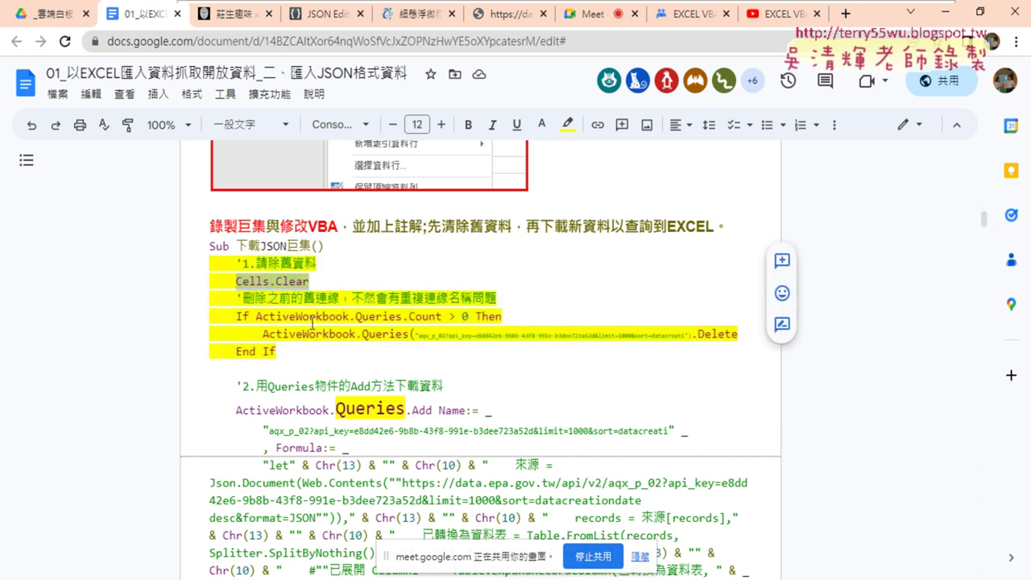
left_click_drag(256, 318, 403, 320)
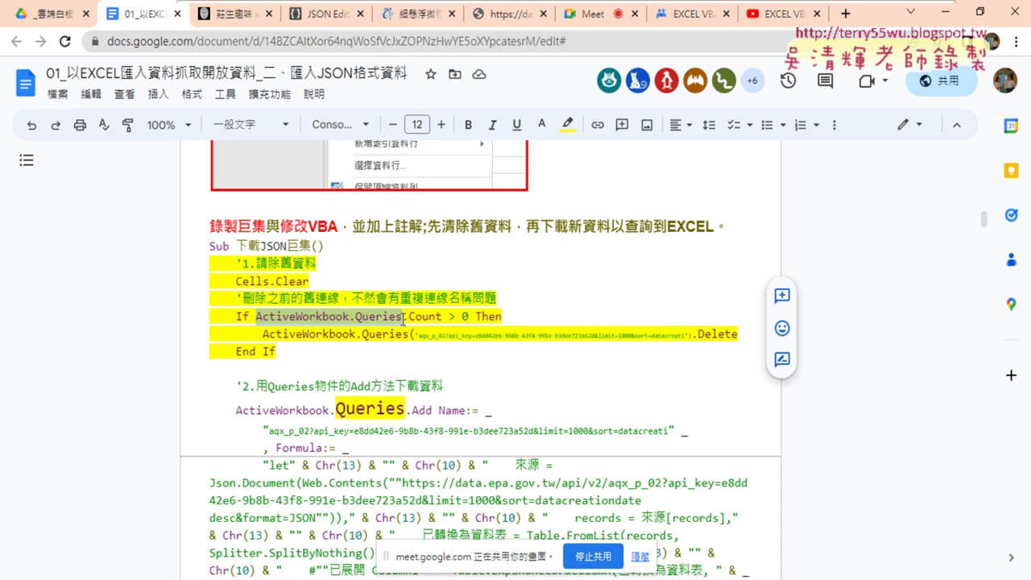
left_click_drag(412, 412, 431, 411)
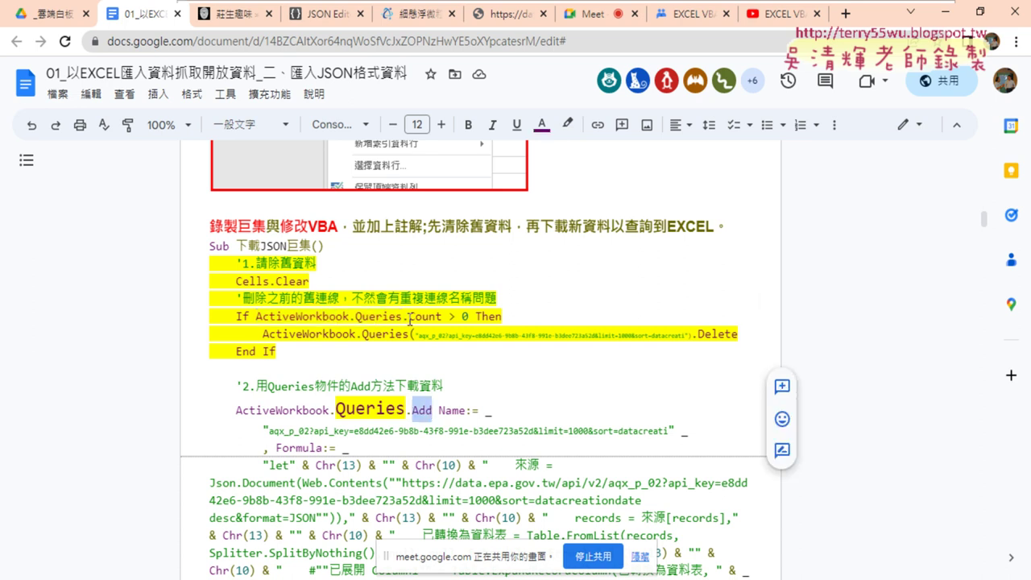
left_click_drag(410, 320, 439, 319)
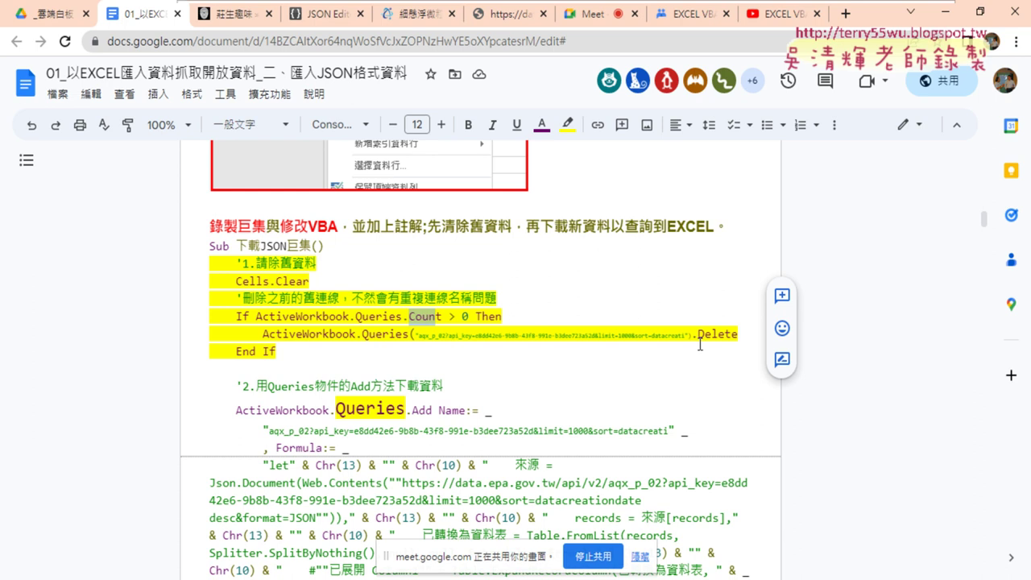
left_click_drag(697, 334, 740, 333)
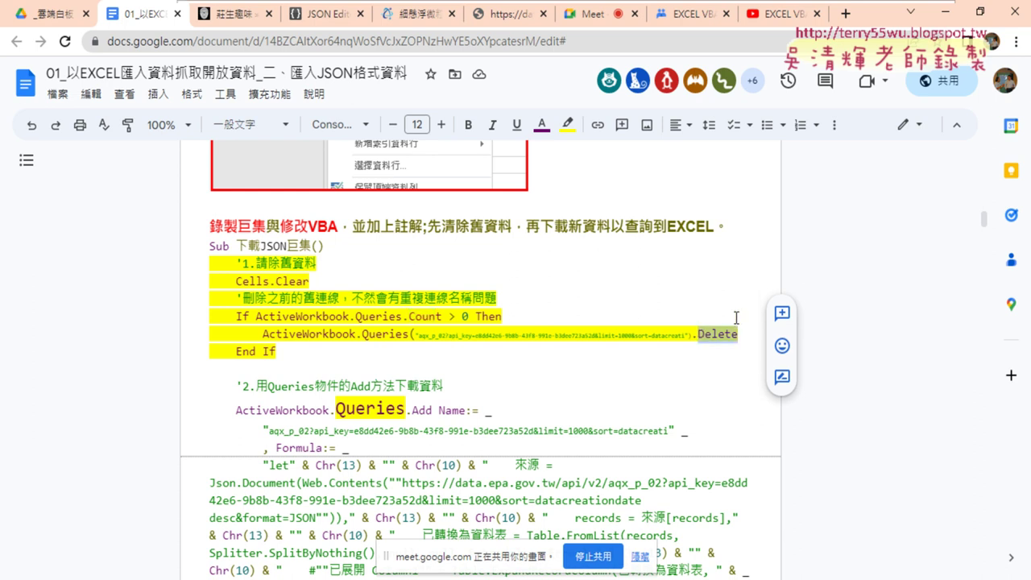
left_click_drag(278, 352, 206, 296)
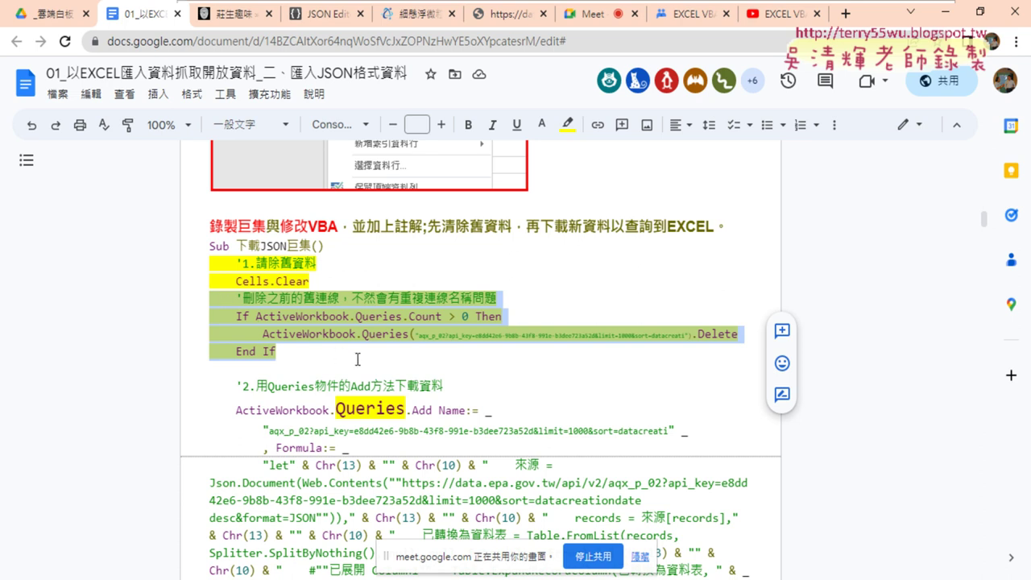
Change the heading's EXCEL2013 to EXCEL2016 so it reads '如果是舊版EXCEL2016以前版本'.
scroll(500, 347, "down", 3)
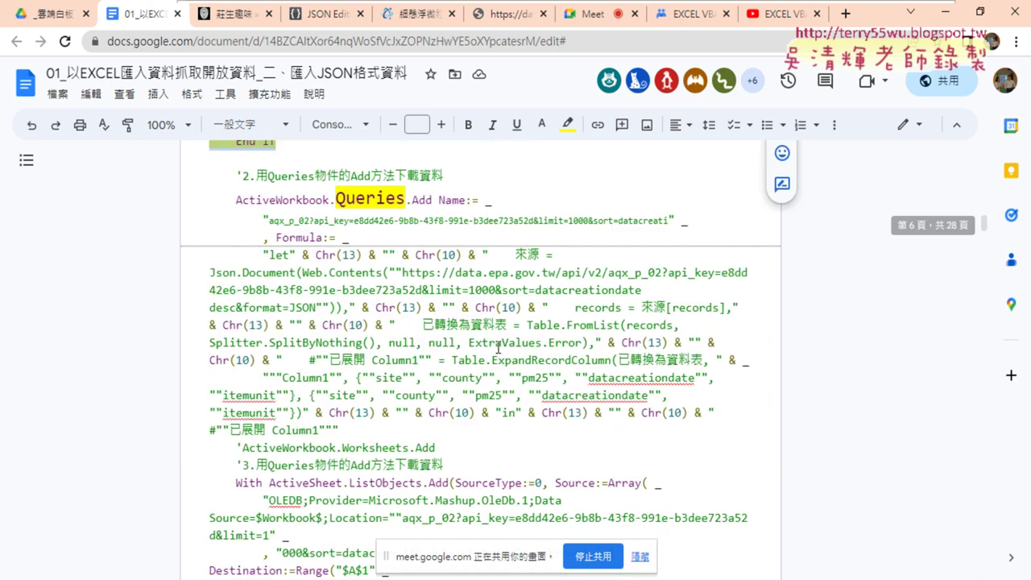
scroll(498, 347, "down", 2)
scroll(498, 346, "down", 2)
scroll(497, 346, "down", 3)
scroll(497, 346, "down", 2)
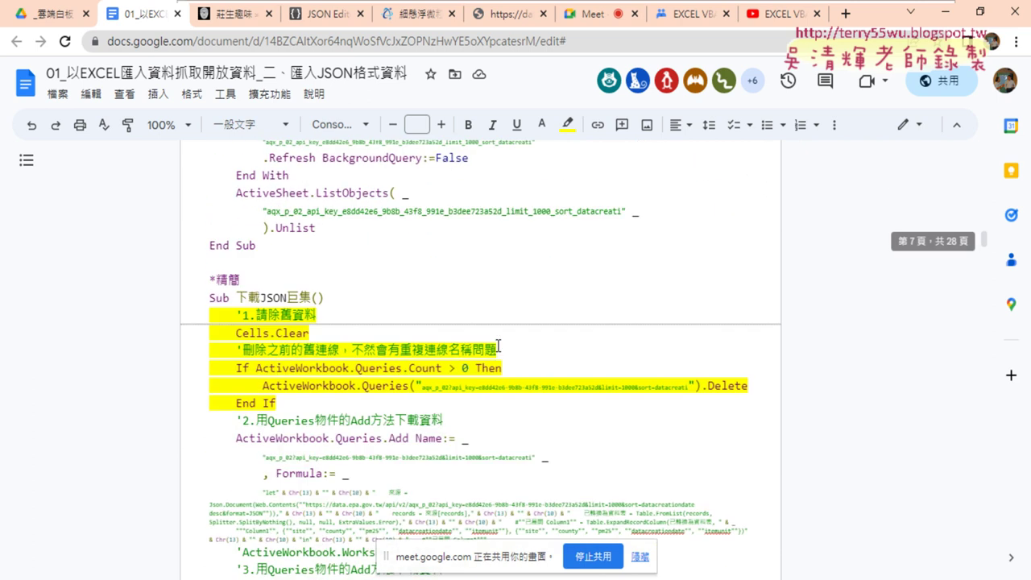
scroll(497, 344, "down", 2)
scroll(498, 344, "down", 1)
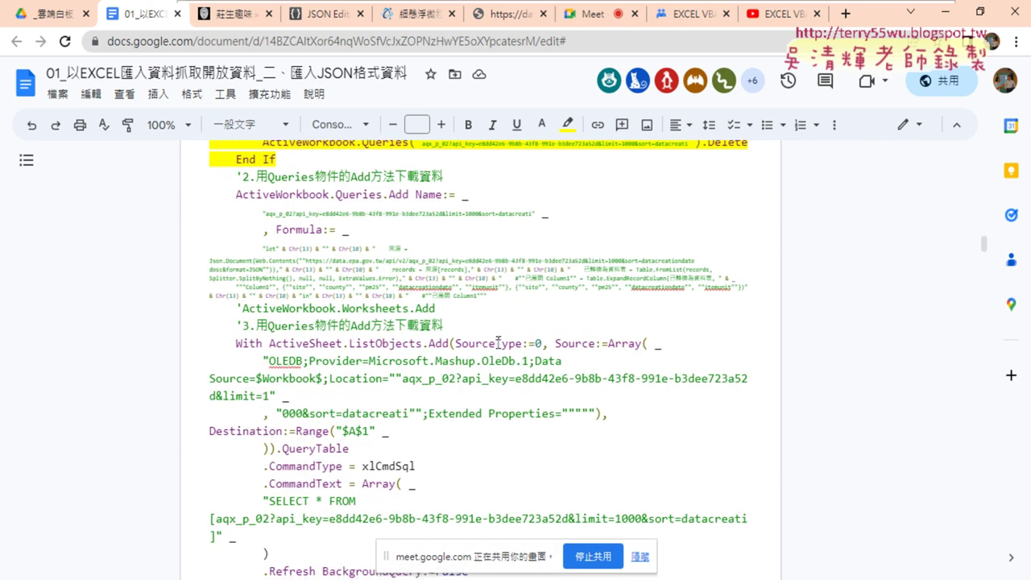
scroll(498, 344, "down", 2)
scroll(499, 343, "down", 2)
scroll(497, 343, "down", 2)
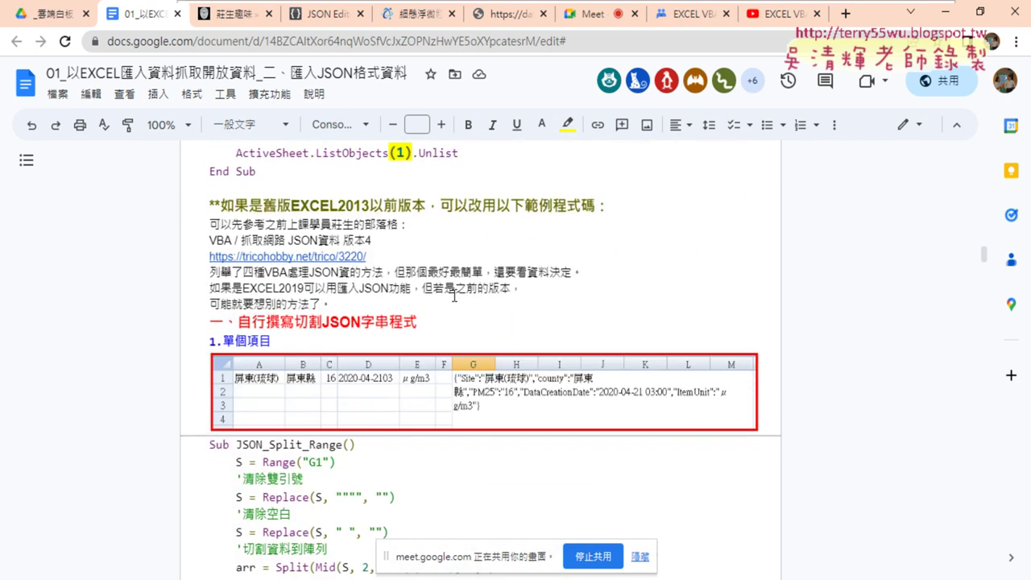
left_click_drag(261, 206, 361, 205)
left_click(369, 205)
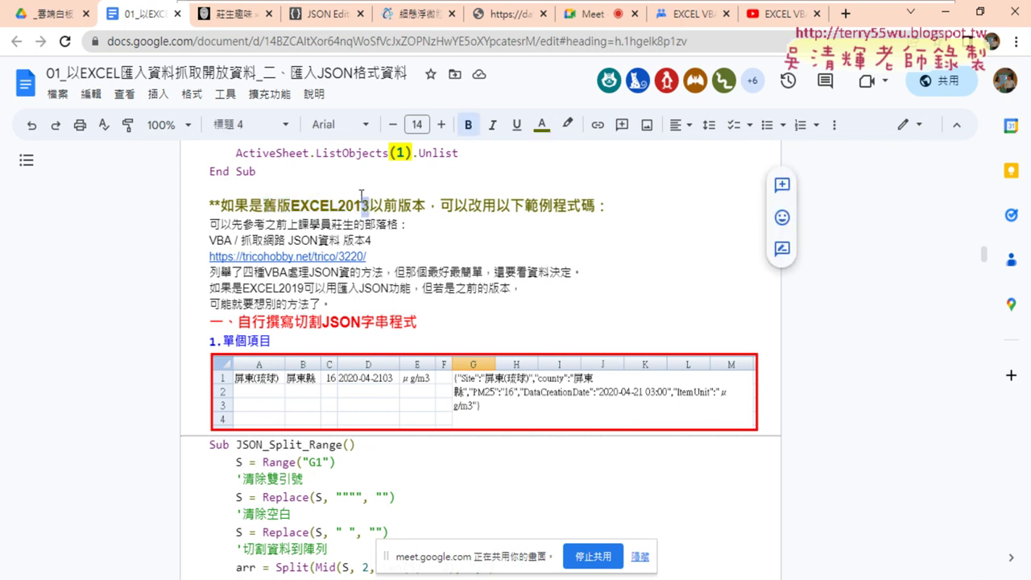
type("6")
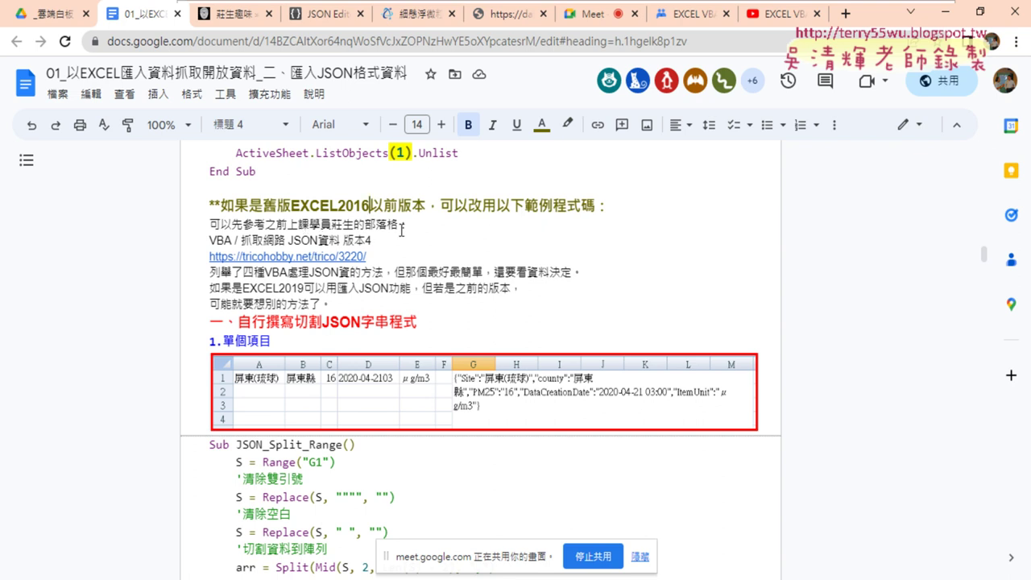
left_click(339, 256)
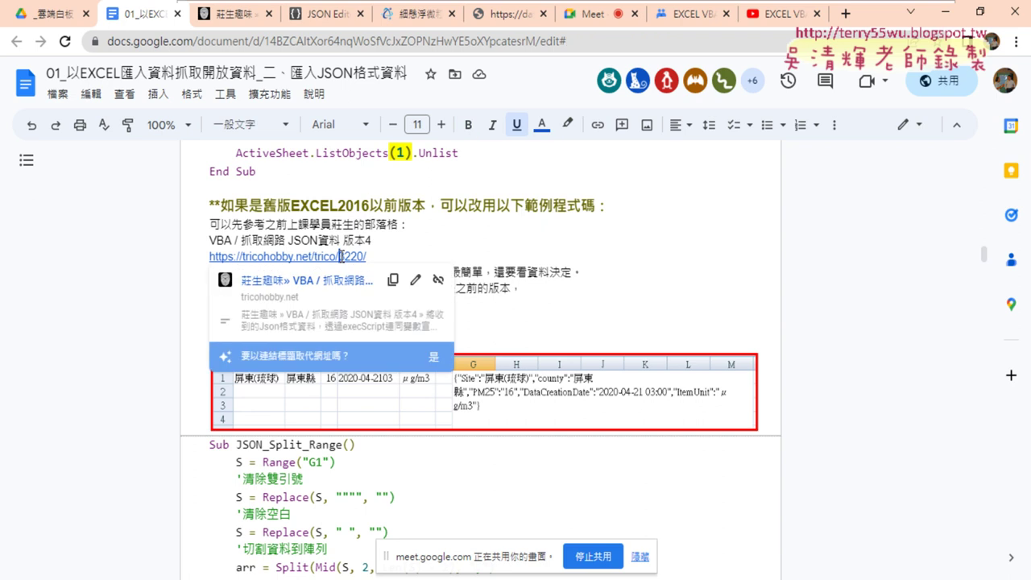
left_click(379, 279)
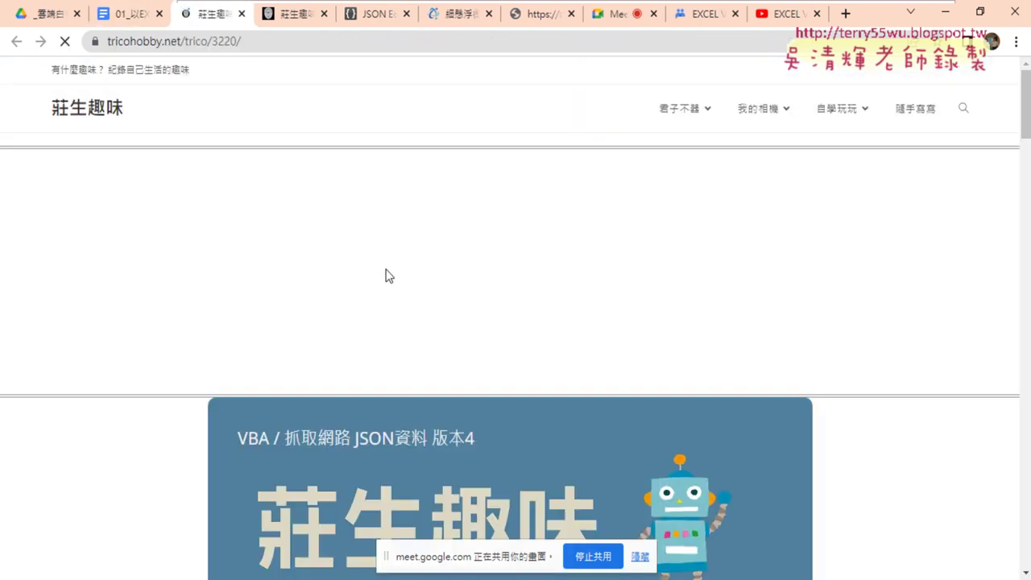
scroll(386, 274, "down", 6)
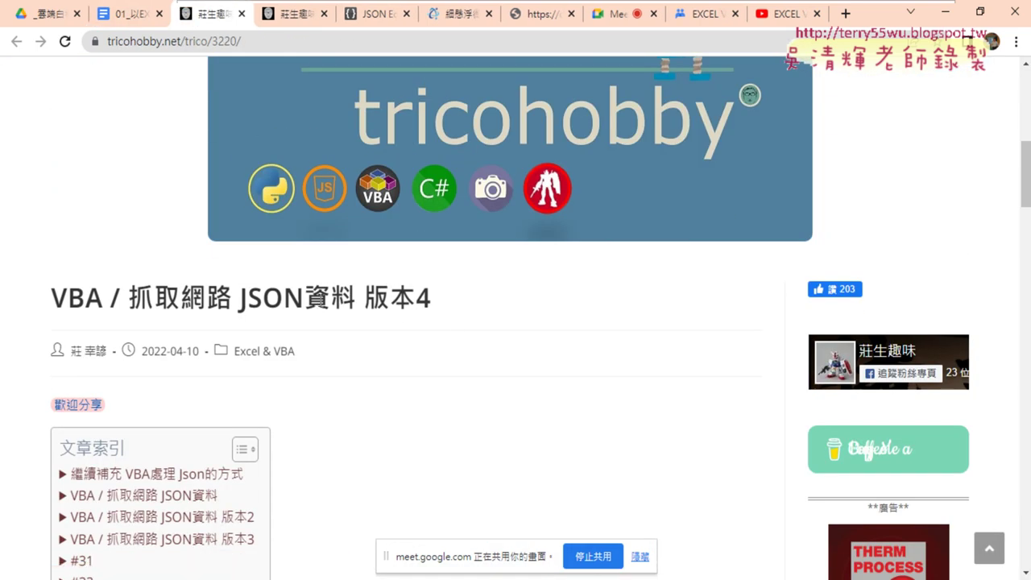
left_click(242, 14)
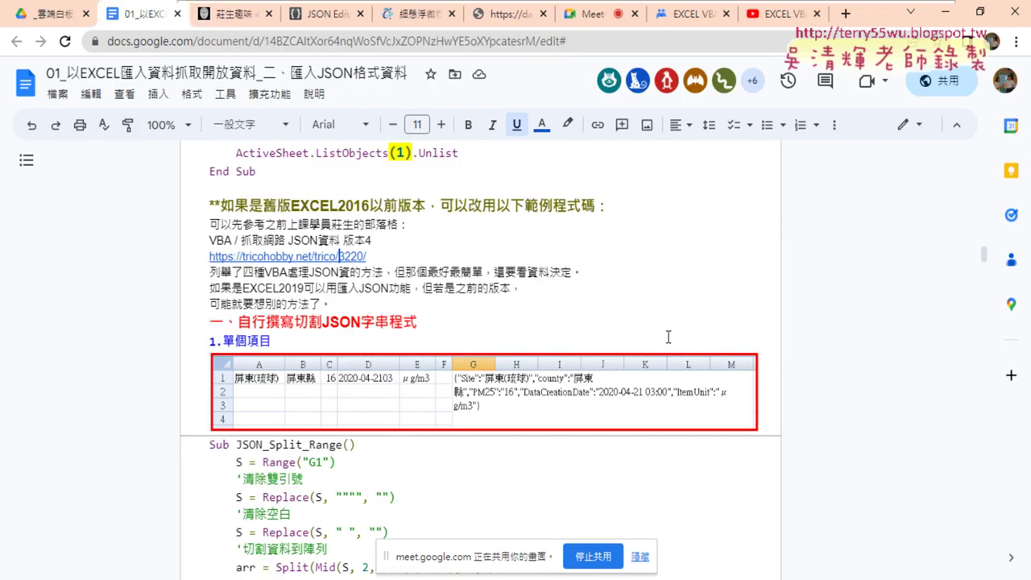
scroll(668, 336, "down", 2)
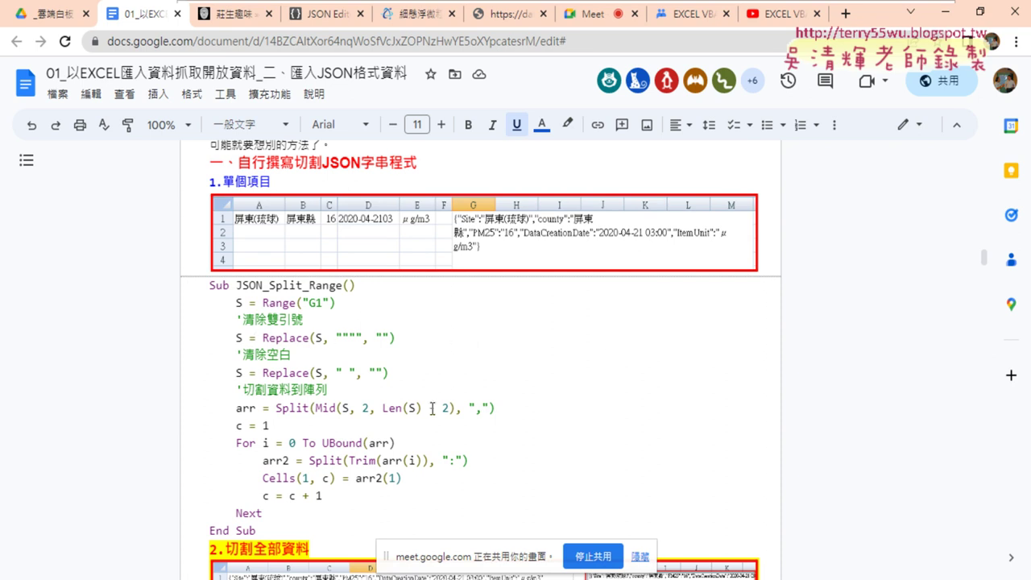
scroll(440, 451, "down", 1)
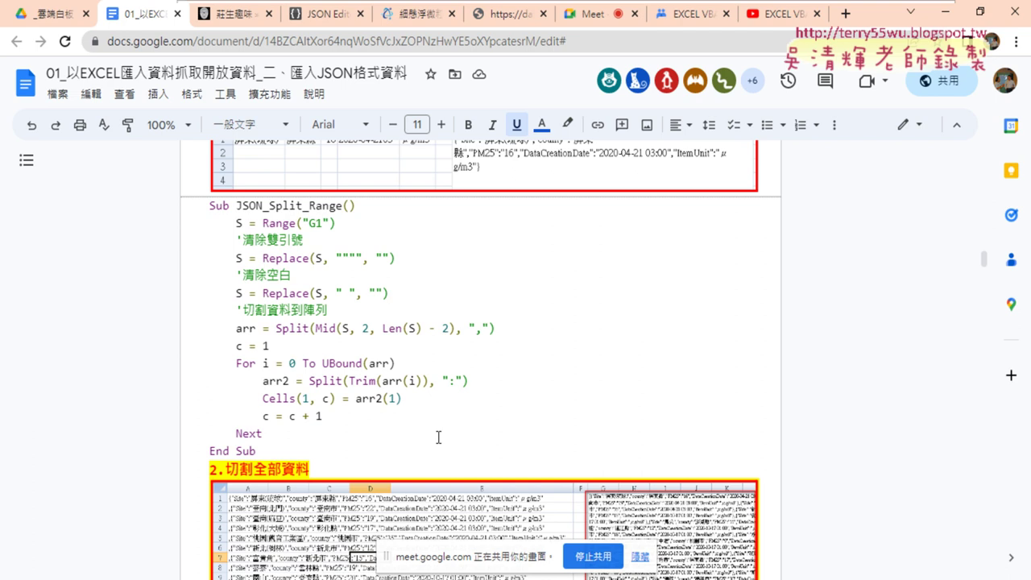
scroll(438, 437, "down", 4)
scroll(438, 436, "down", 3)
scroll(438, 436, "down", 2)
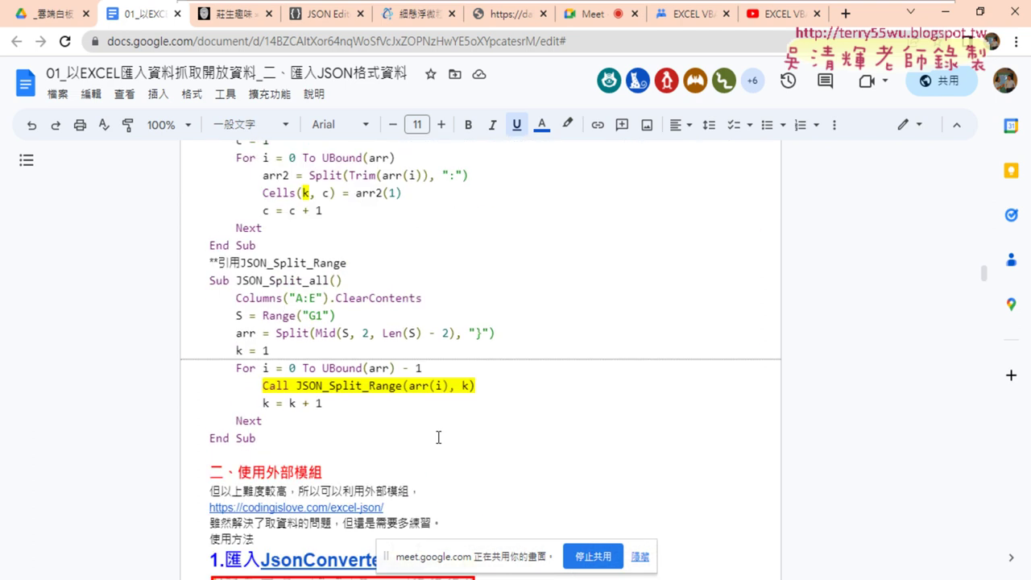
scroll(438, 434, "down", 2)
scroll(534, 393, "down", 1)
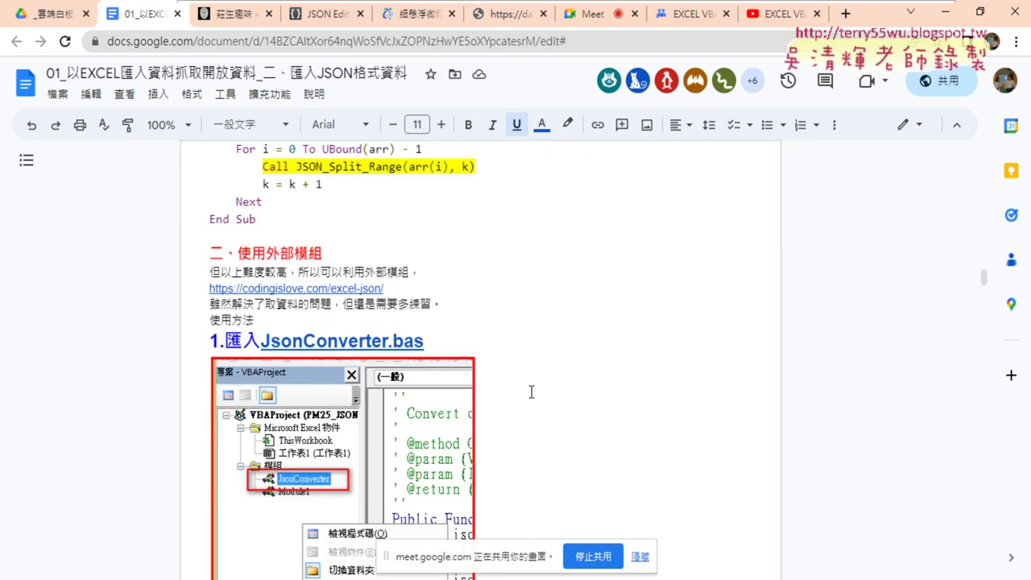
left_click(330, 288)
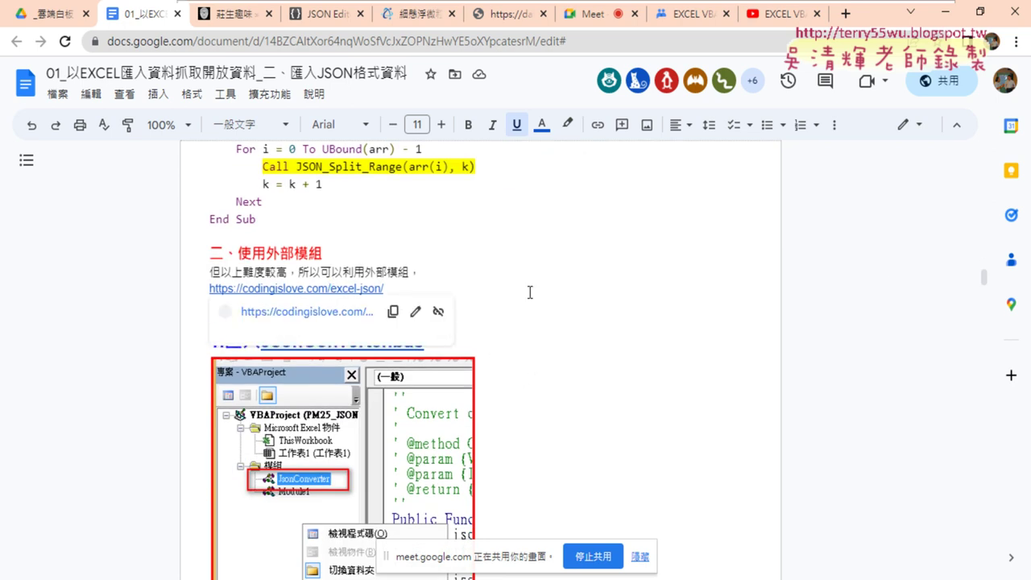
double_click(306, 252)
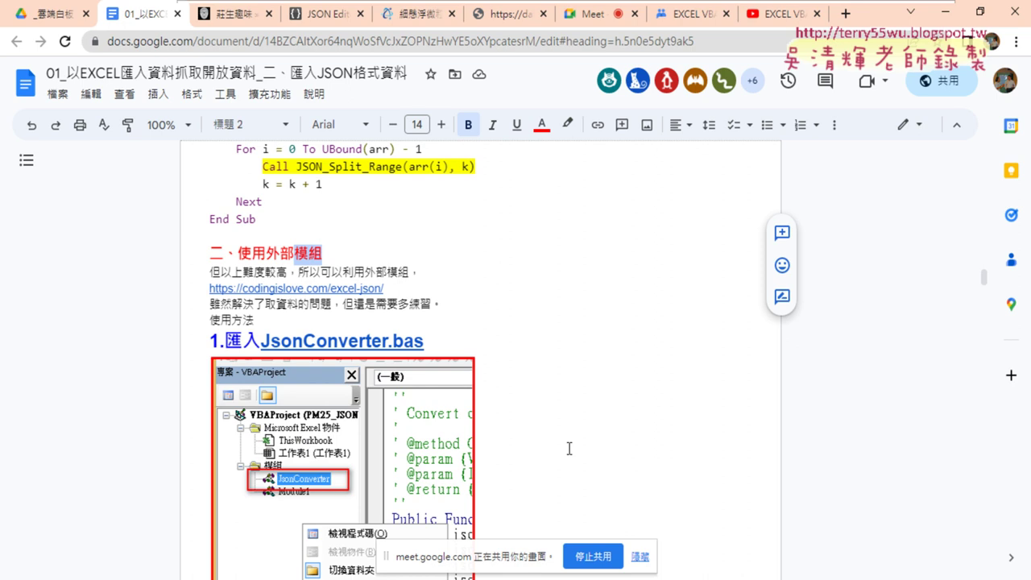
scroll(570, 443, "down", 3)
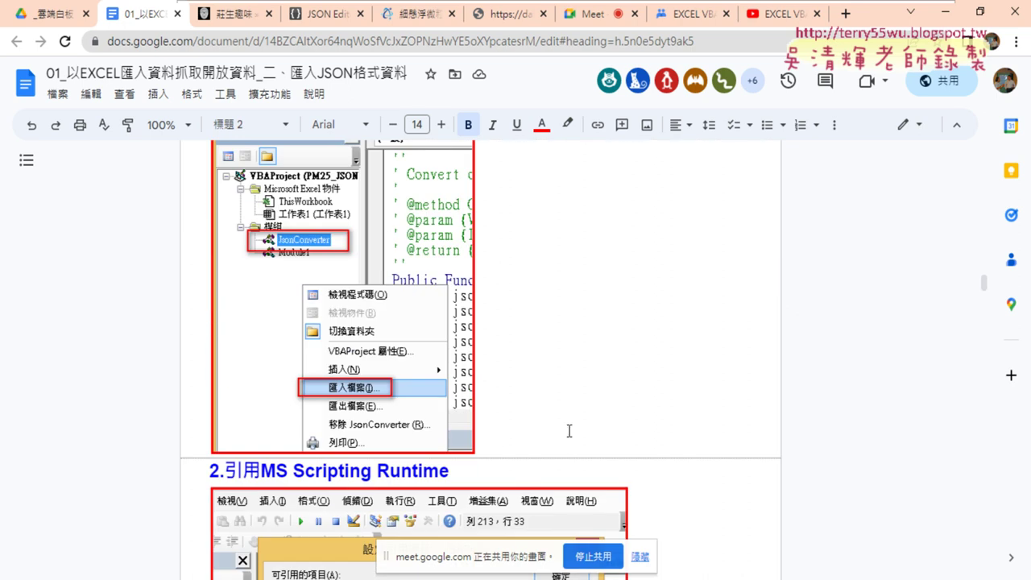
Scroll down to the 方法二：用HTMLFile解析JSON section of the notes.
scroll(568, 430, "down", 2)
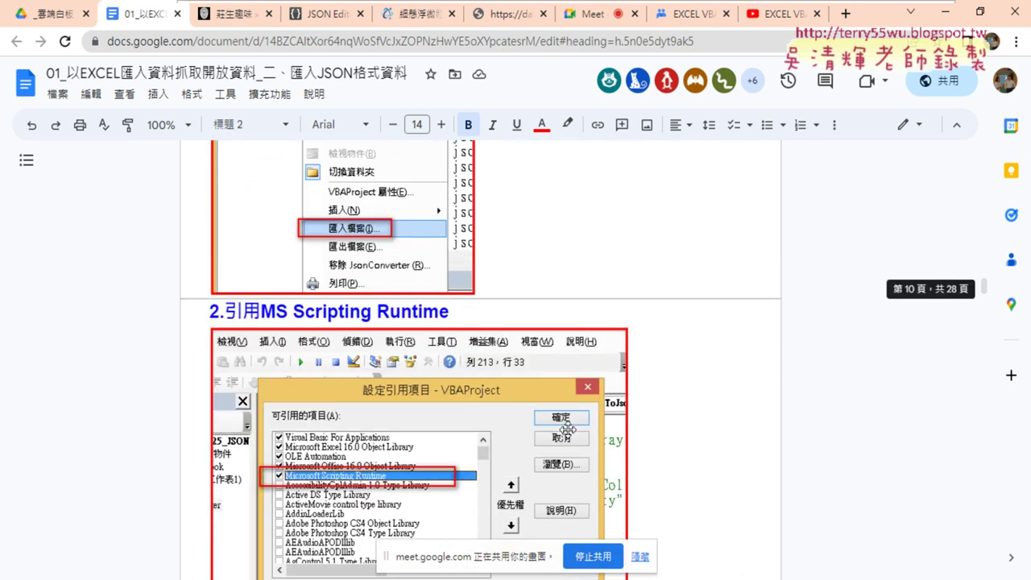
scroll(568, 430, "down", 1)
scroll(568, 430, "down", 3)
scroll(569, 430, "down", 3)
scroll(569, 430, "down", 2)
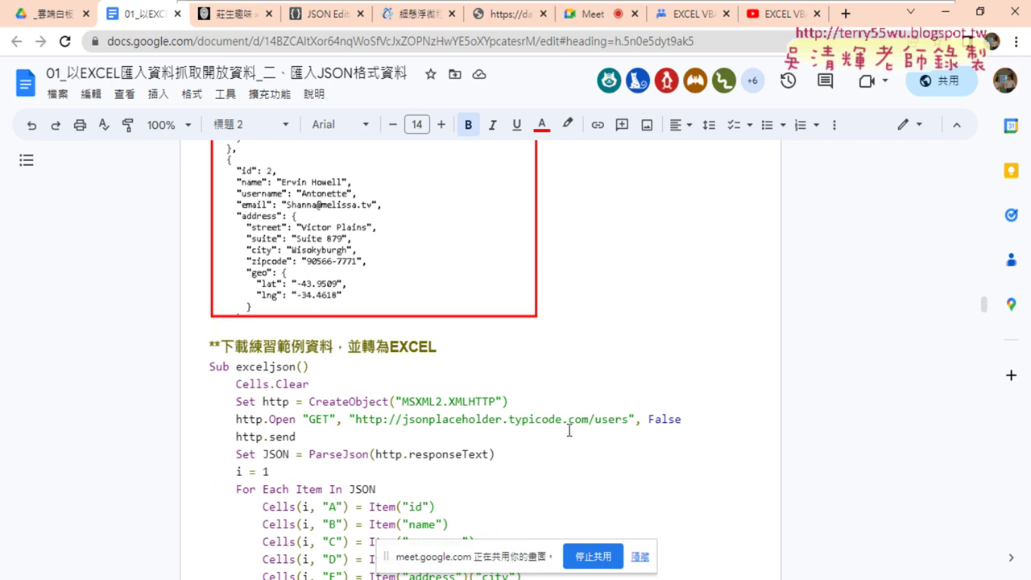
scroll(568, 430, "down", 2)
scroll(568, 430, "down", 2)
scroll(568, 430, "down", 2)
scroll(569, 430, "down", 3)
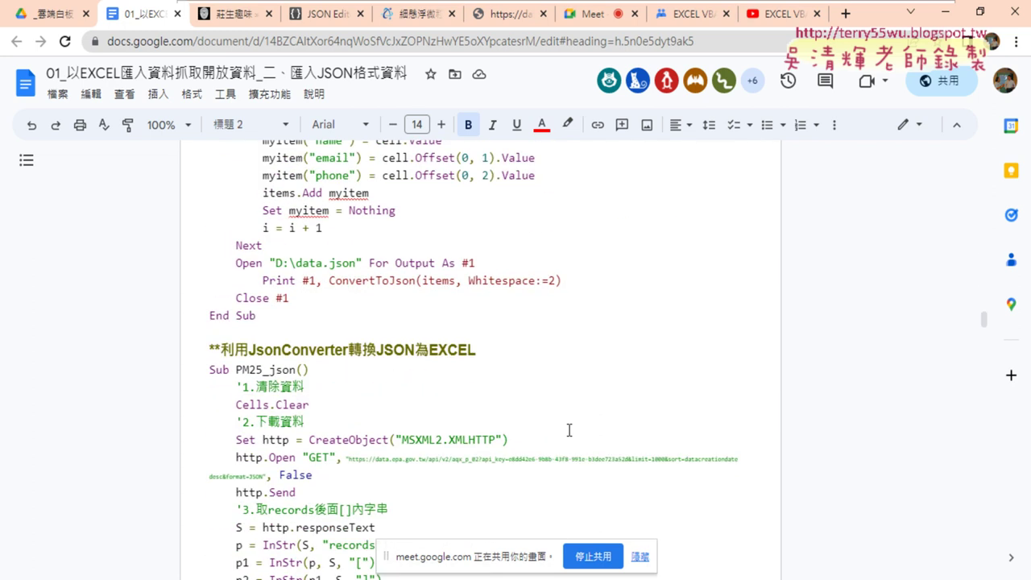
scroll(569, 430, "down", 2)
scroll(569, 430, "down", 2)
scroll(569, 430, "down", 3)
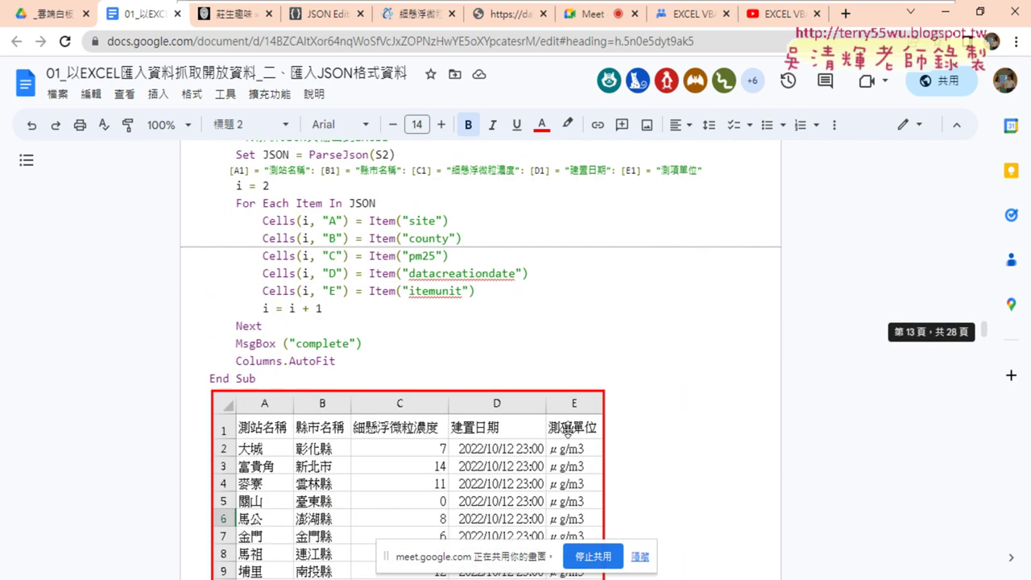
scroll(569, 430, "down", 2)
scroll(569, 430, "down", 3)
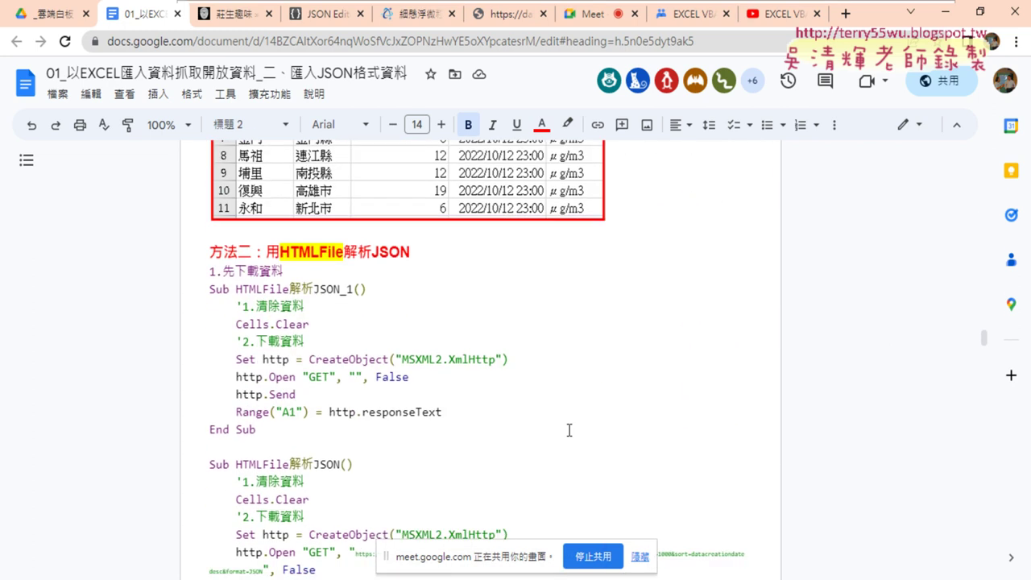
scroll(569, 430, "down", 1)
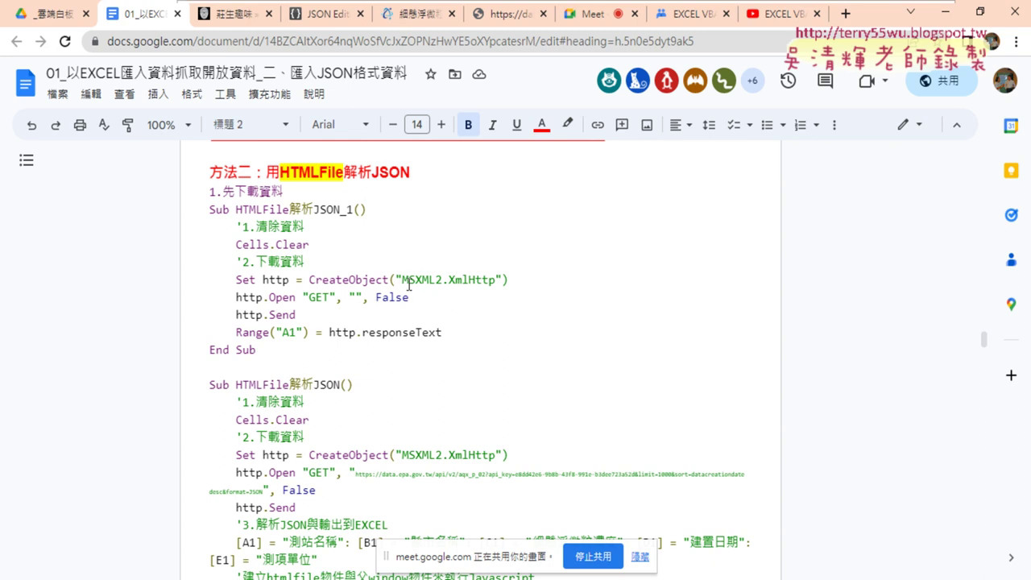
Highlight MSXML and XmlHttp, then select Sub HTMLFile解析JSON_1() through End Sub.
left_click_drag(402, 280, 437, 280)
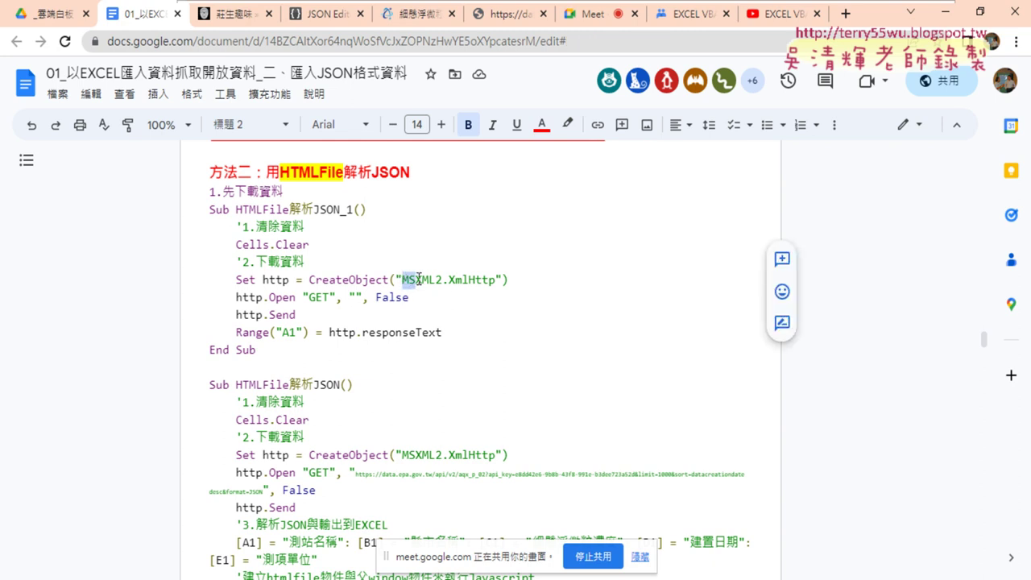
left_click_drag(448, 280, 497, 279)
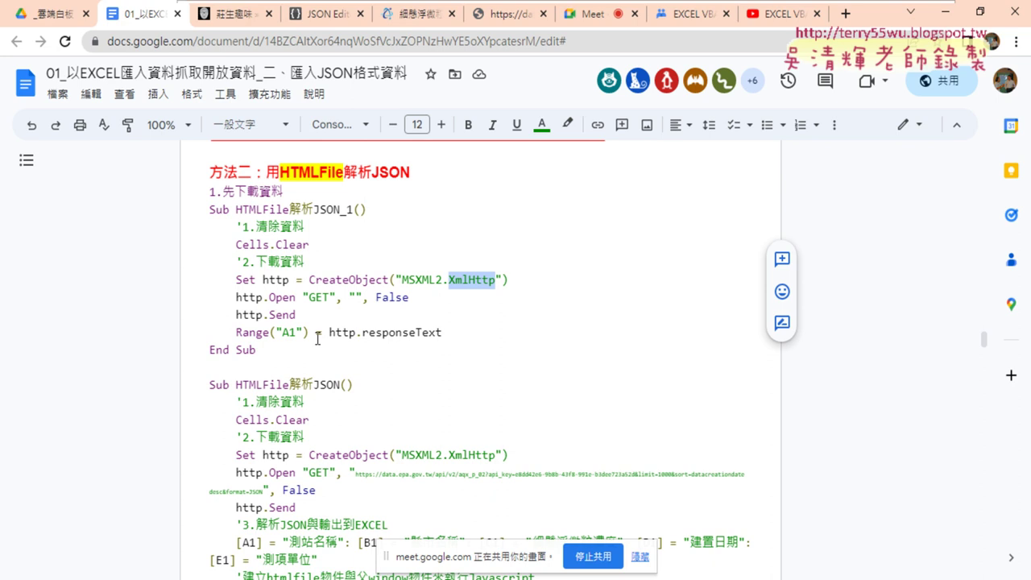
left_click_drag(256, 349, 203, 209)
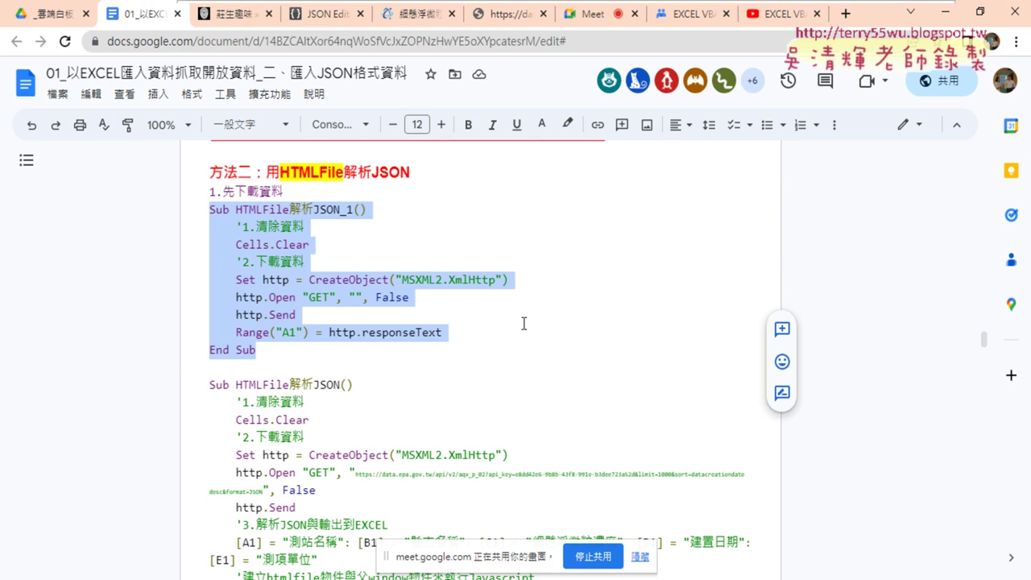
Check the downloaded PM2.5 JSON page, then select the macro's download lines in the notes.
left_click(506, 13)
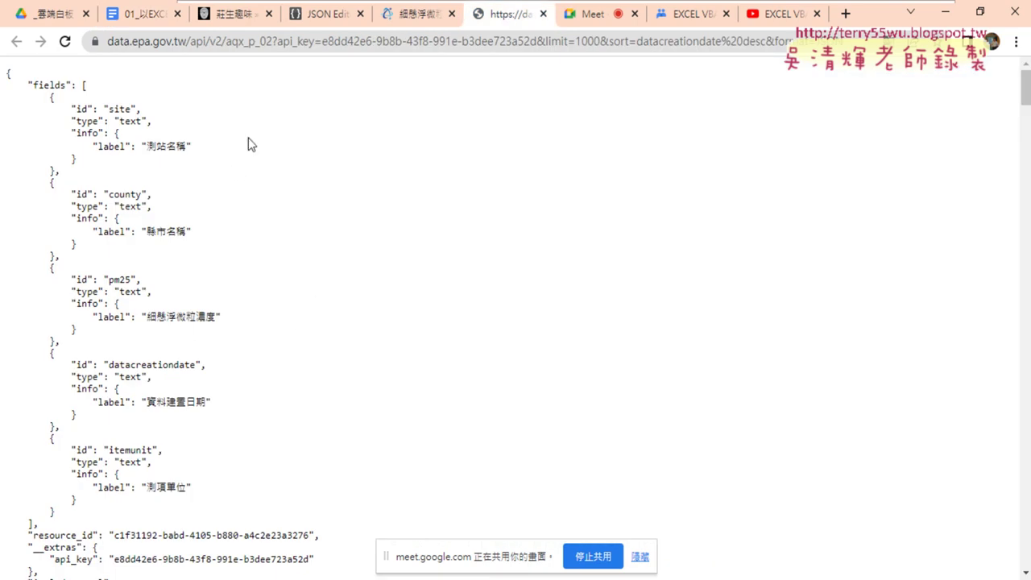
left_click(145, 21)
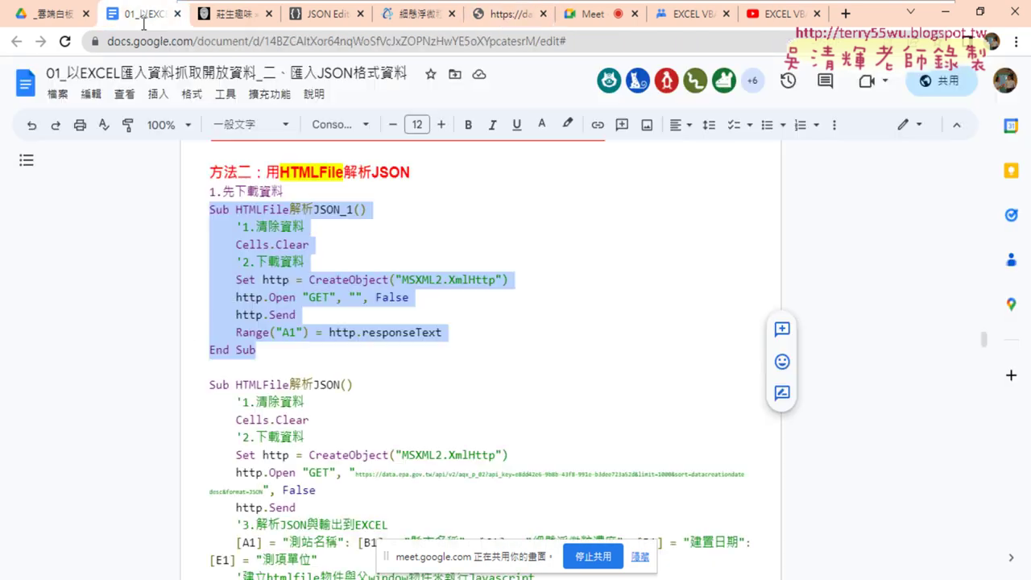
left_click(265, 295)
mouse_move(270, 352)
left_mouse_down()
mouse_move(203, 257)
mouse_move(203, 211)
left_mouse_up()
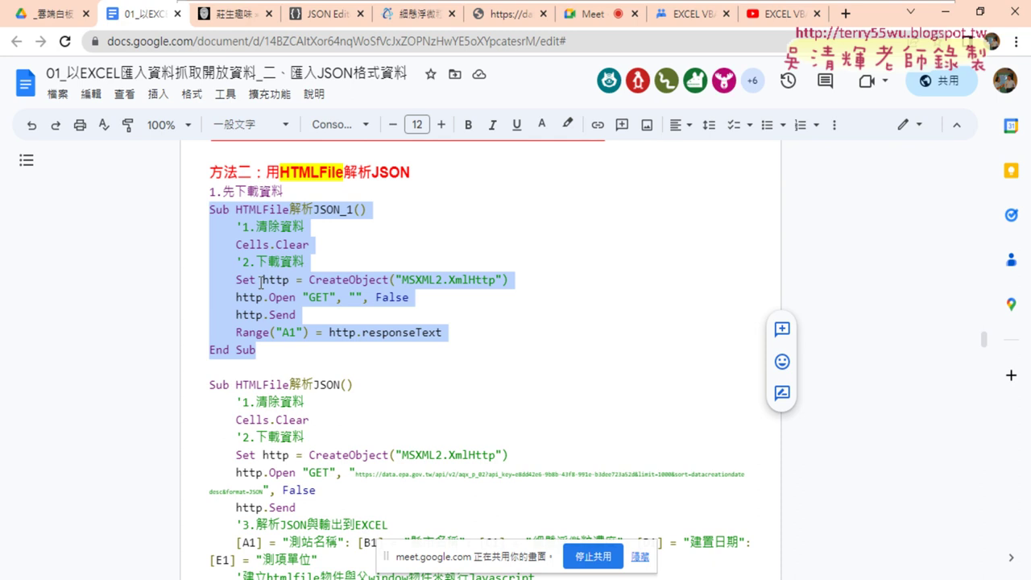
left_click(403, 332)
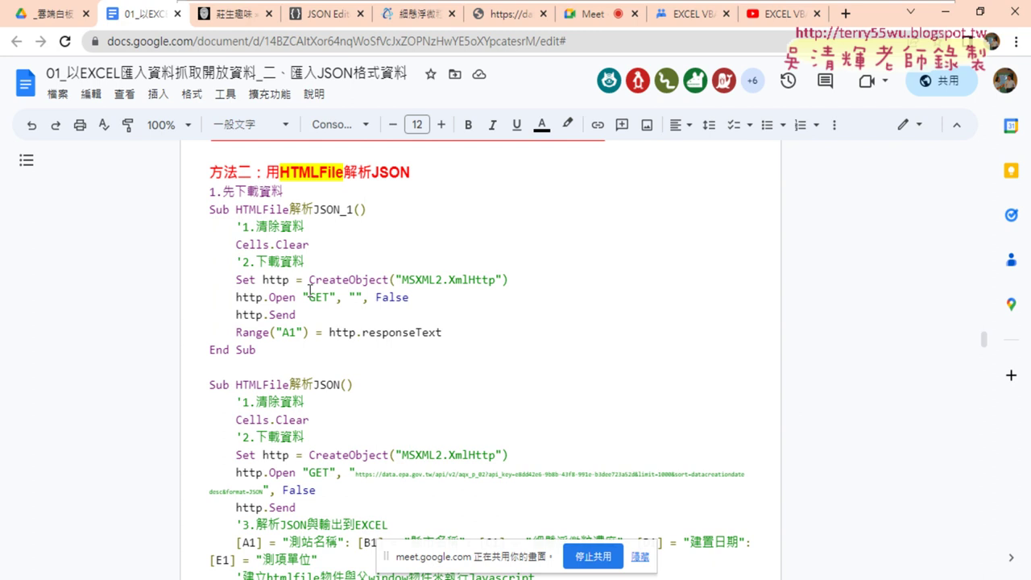
Highlight http, Open and "GET", then select the whole HTMLFile解析JSON_1 macro from Sub to End Sub.
left_click_drag(288, 281, 264, 282)
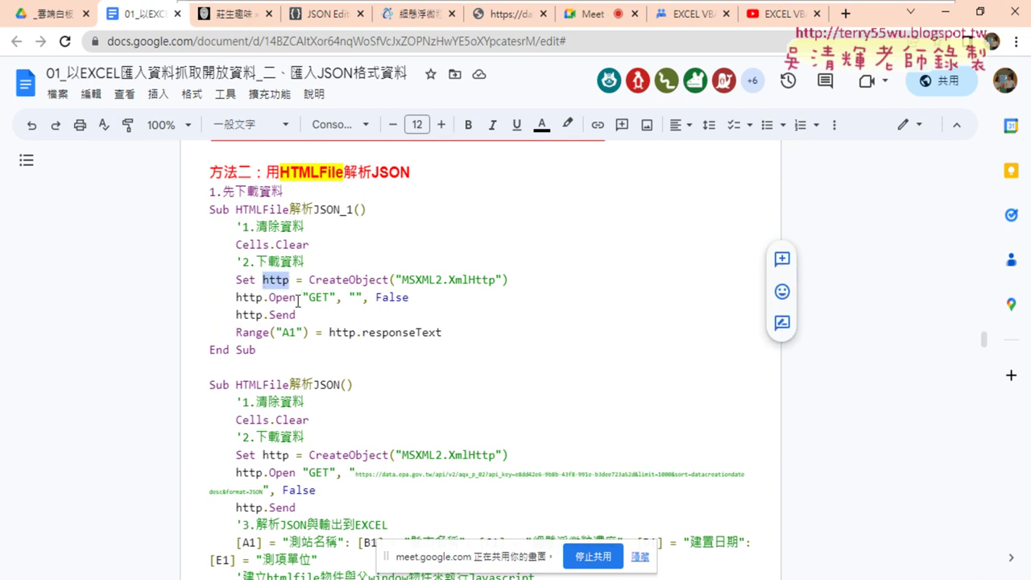
left_click_drag(296, 297, 269, 298)
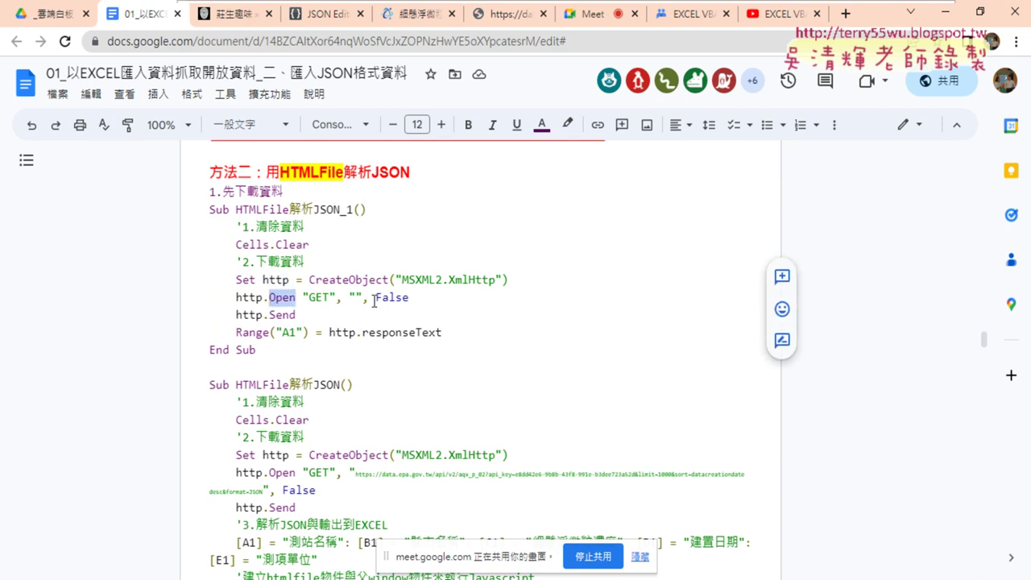
left_click_drag(335, 297, 303, 297)
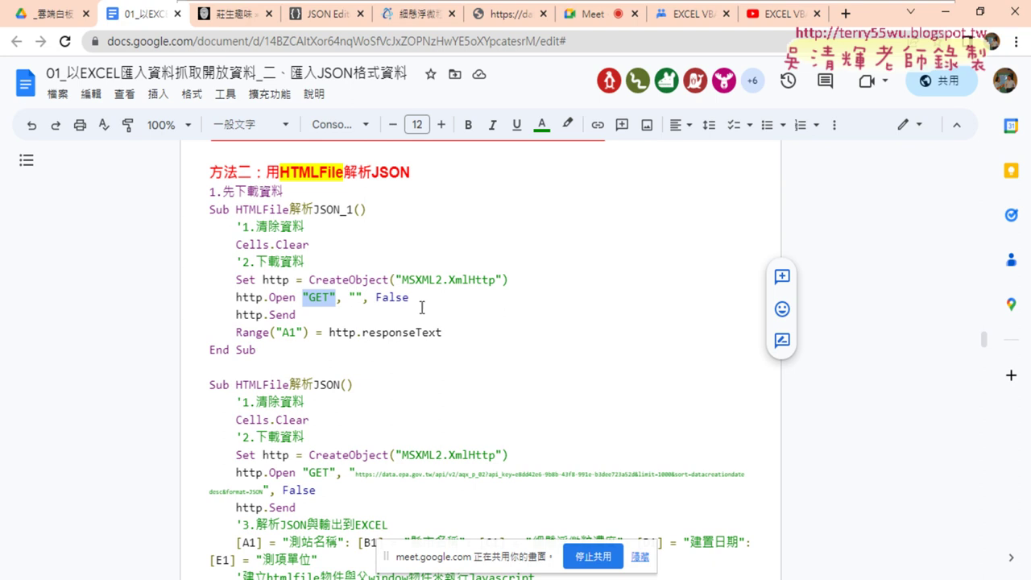
left_click_drag(258, 349, 194, 215)
key("ctrl+c")
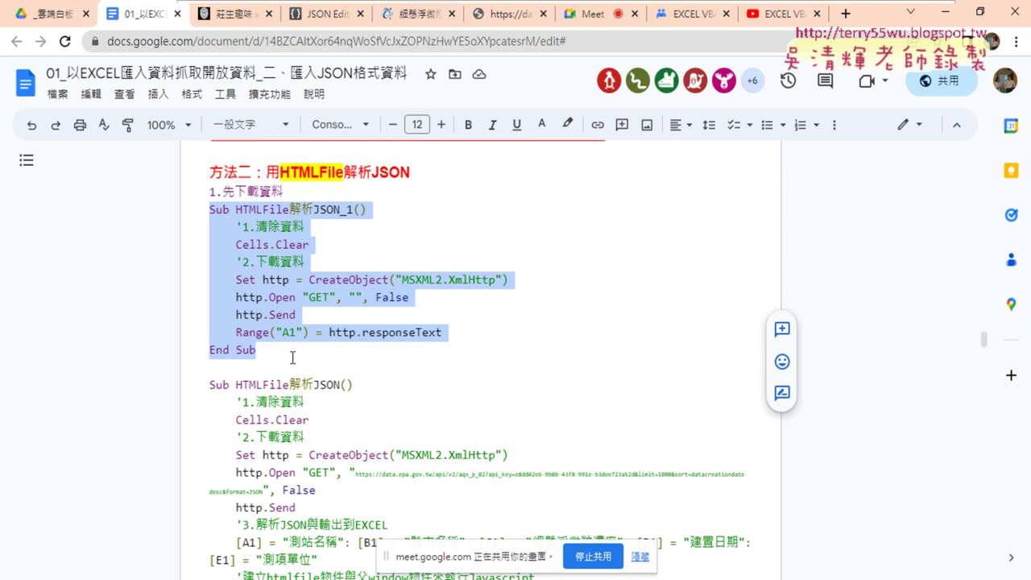
left_click(403, 575)
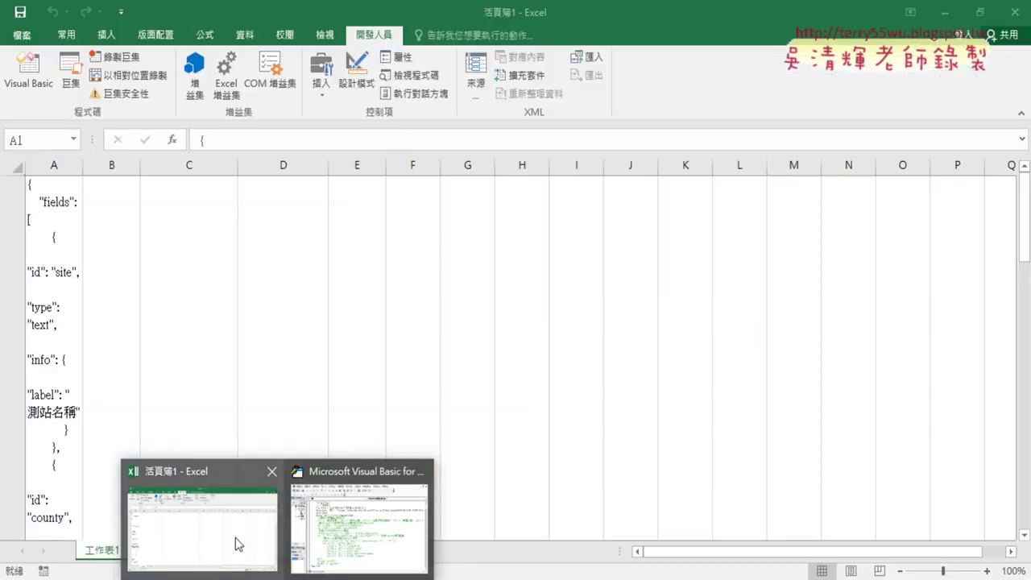
Create a new blank workbook and close 活頁簿1 without saving.
left_click(236, 537)
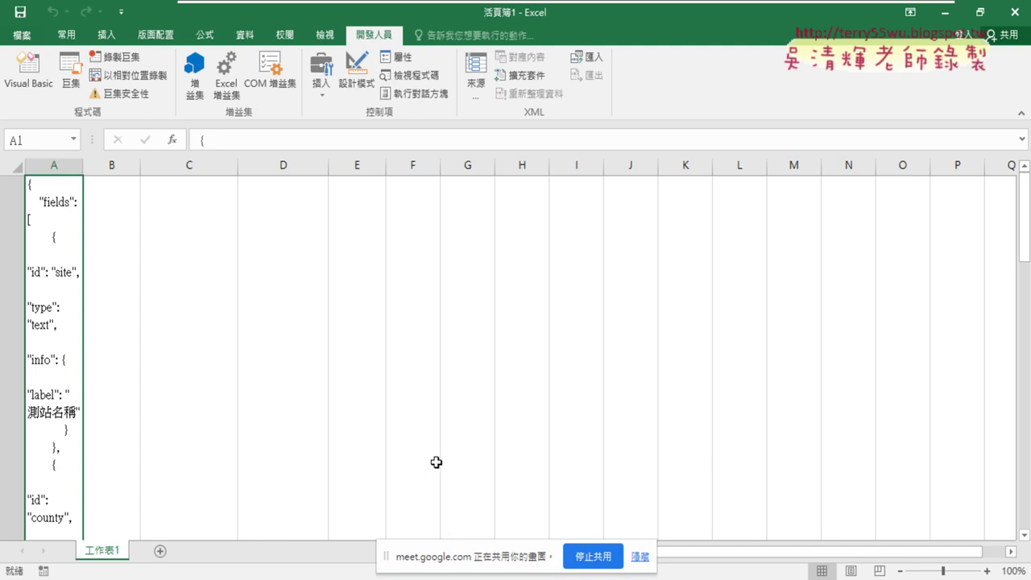
left_click(22, 35)
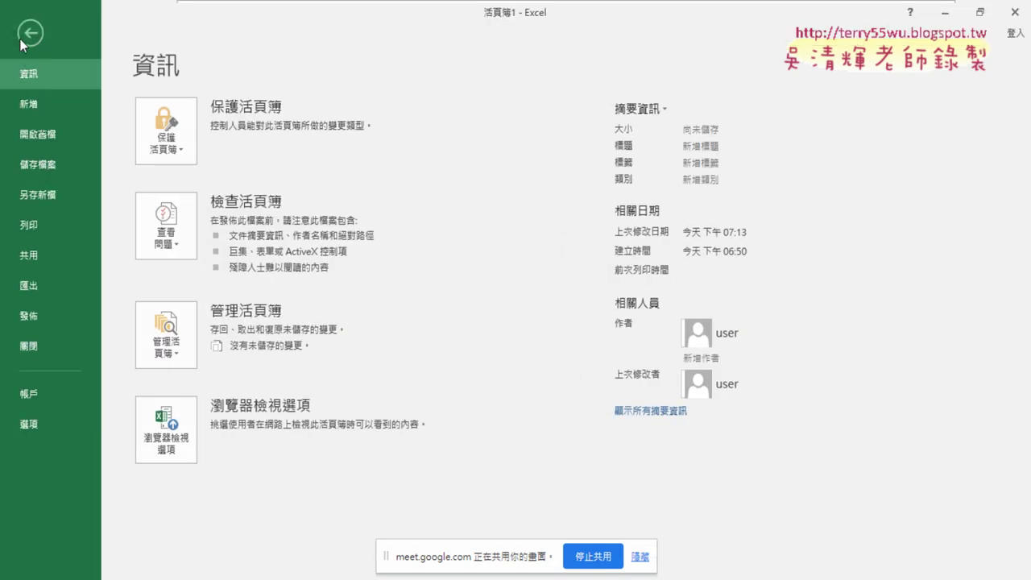
left_click(33, 105)
left_click(231, 305)
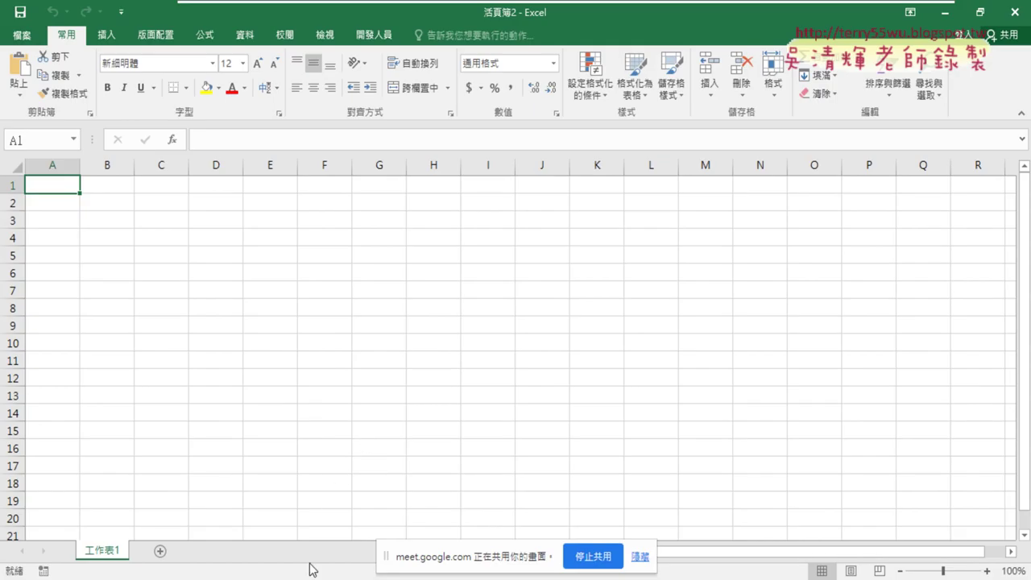
mouse_move(312, 570)
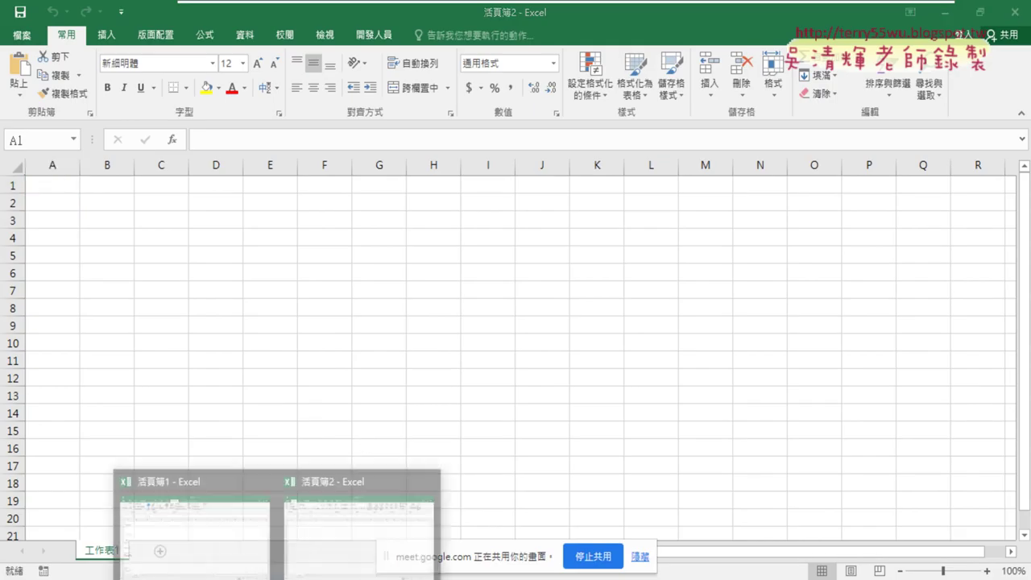
left_click(265, 475)
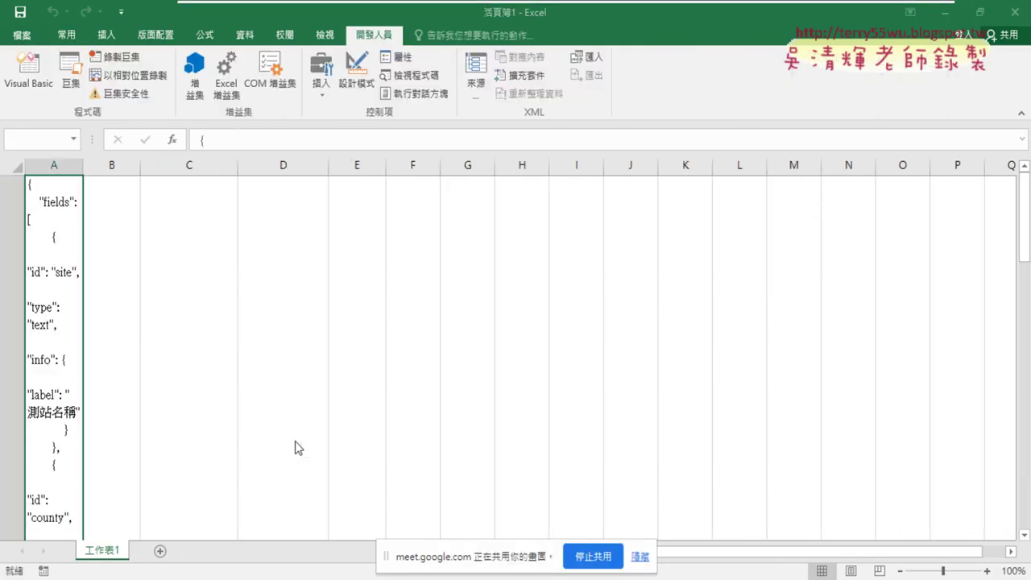
left_click(505, 332)
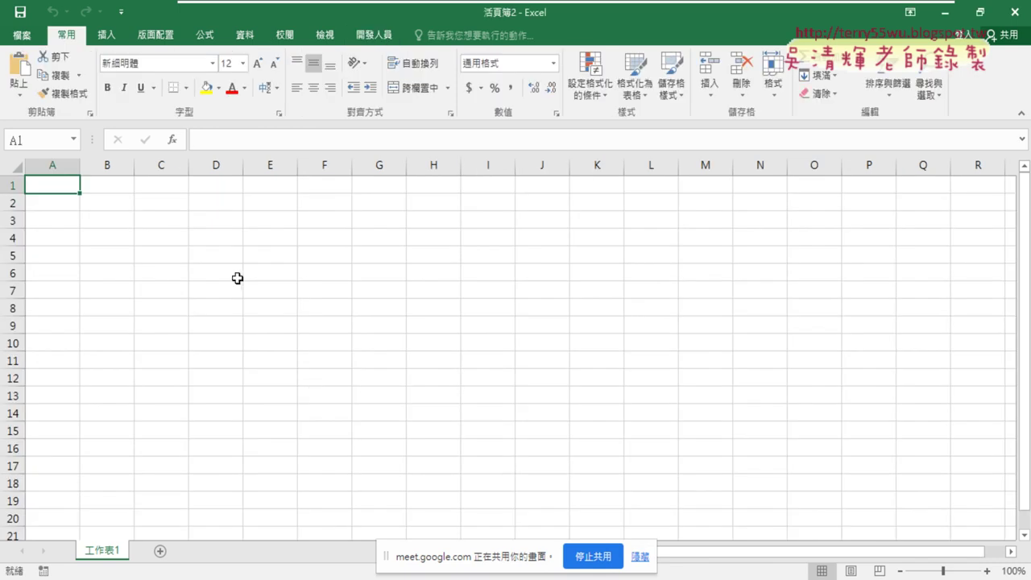
Open the Visual Basic editor and insert an empty Module1 into the new workbook's project.
left_click(379, 36)
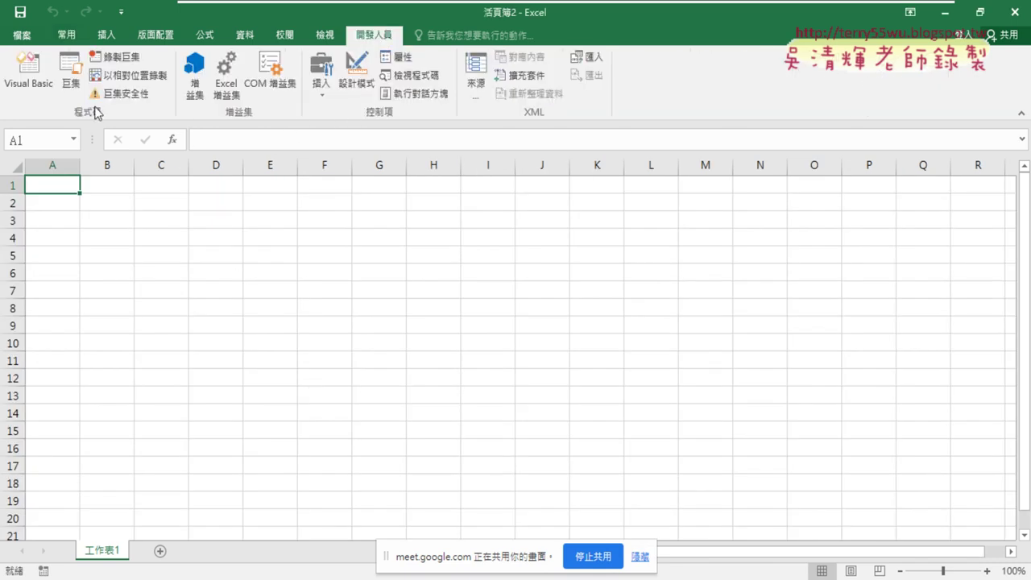
left_click(36, 77)
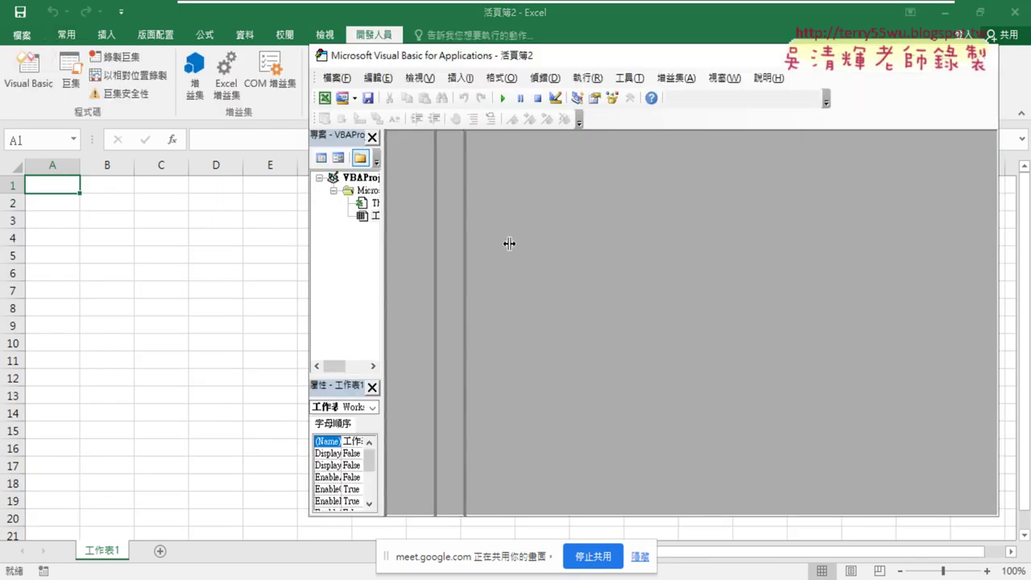
left_click_drag(384, 239, 509, 239)
left_click_drag(428, 57, 233, 78)
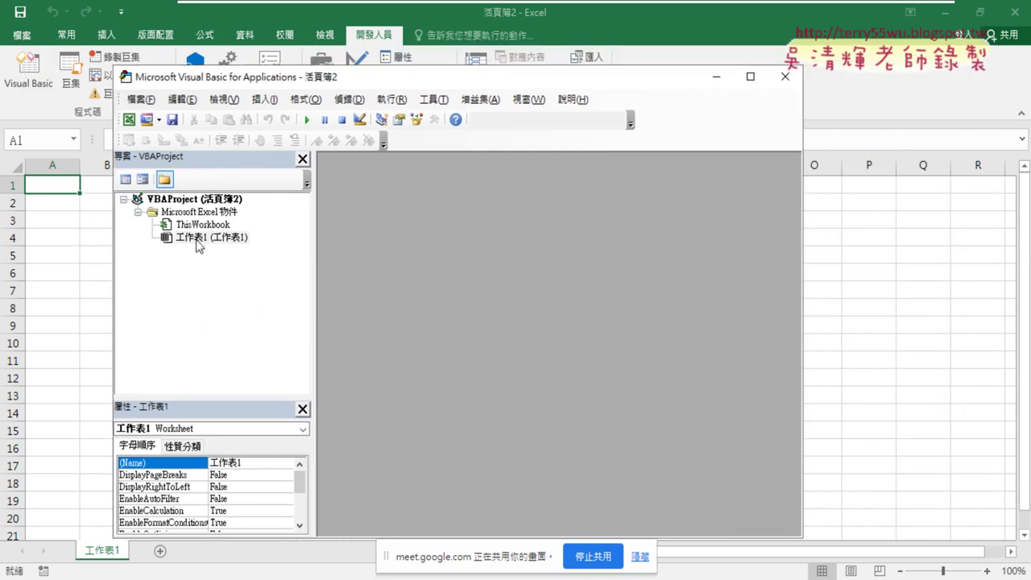
right_click(199, 239)
mouse_move(310, 304)
left_click(370, 322)
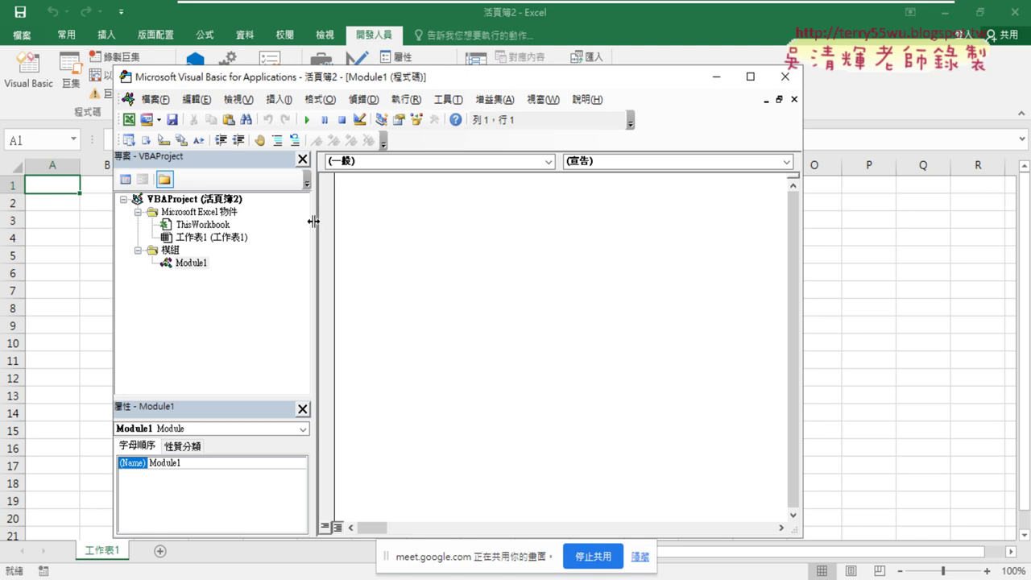
Paste the HTMLFile解析JSON_1 macro into Module1 and highlight its name and Cells.Clear lines.
left_click_drag(322, 227, 226, 223)
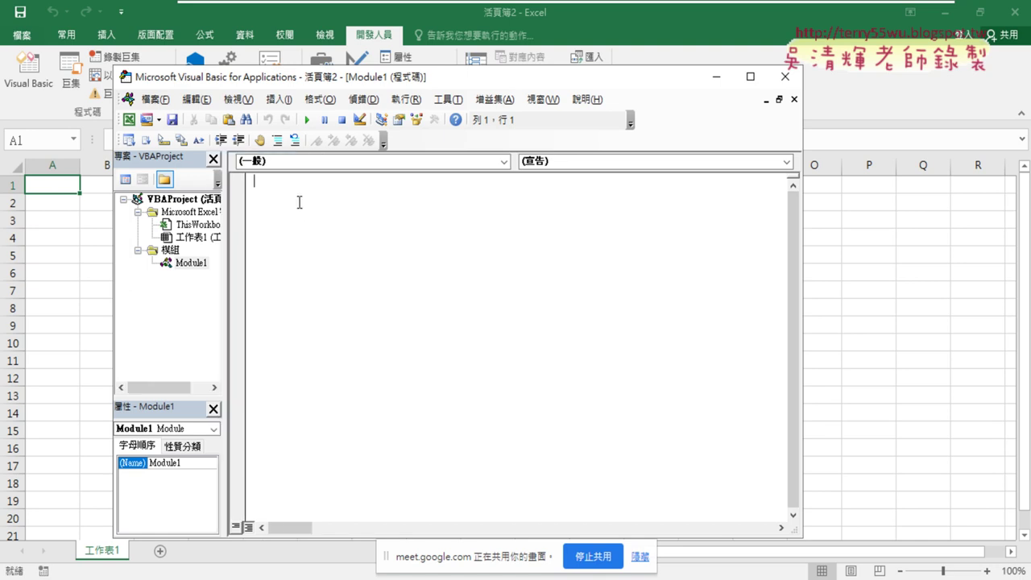
key("ctrl+v")
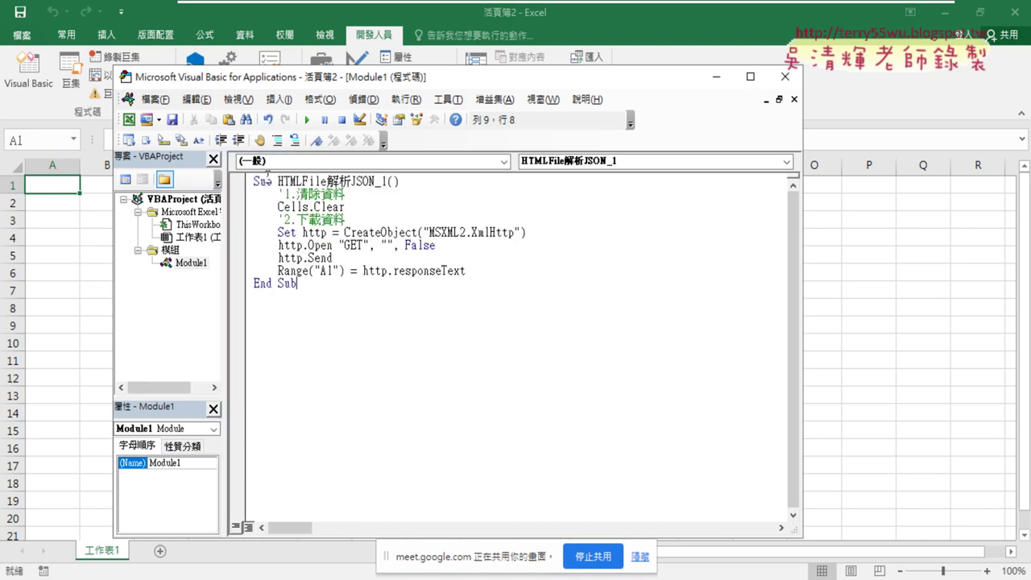
left_click(274, 181)
double_click(274, 182)
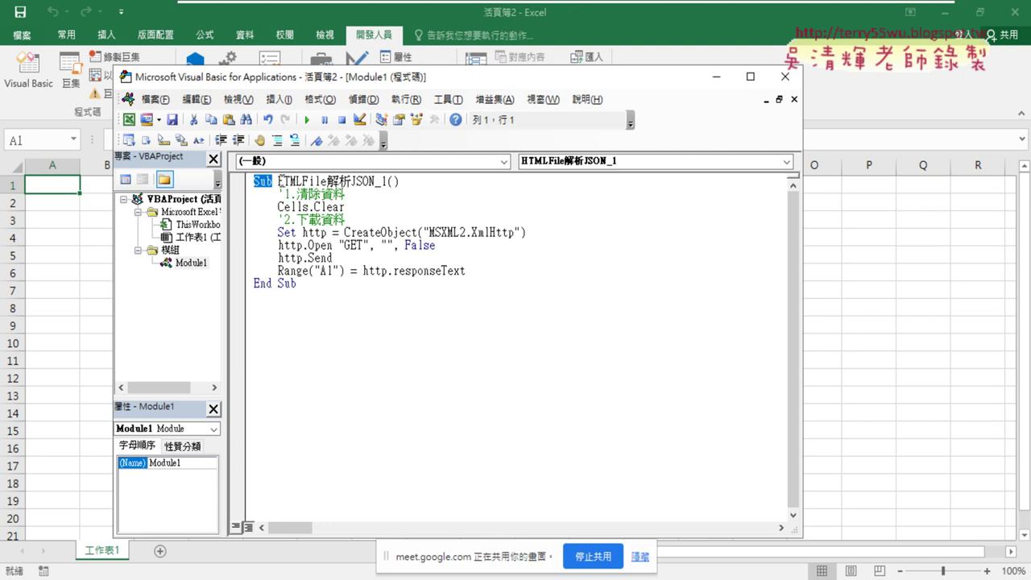
left_click_drag(279, 181, 386, 181)
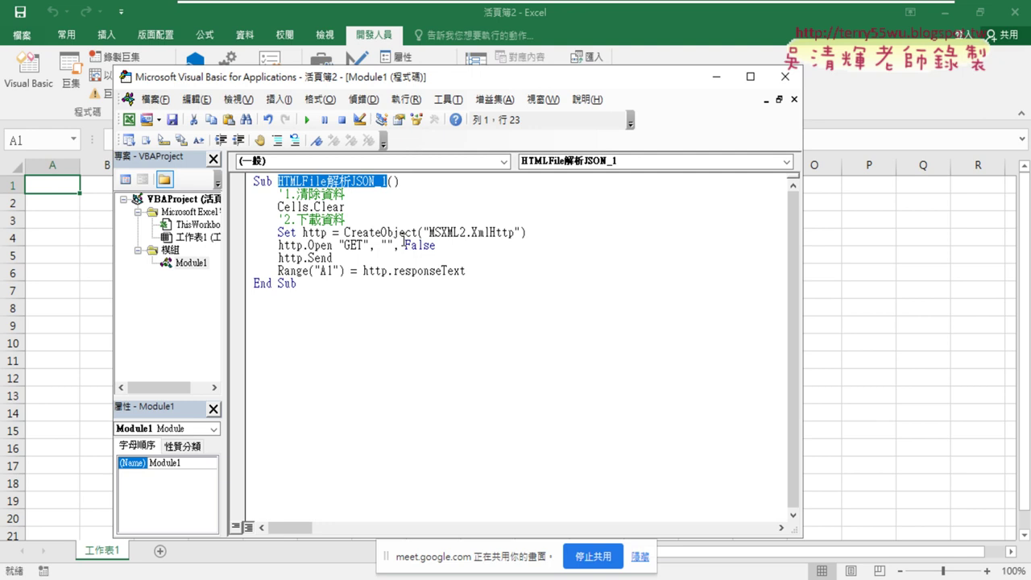
left_click(393, 213)
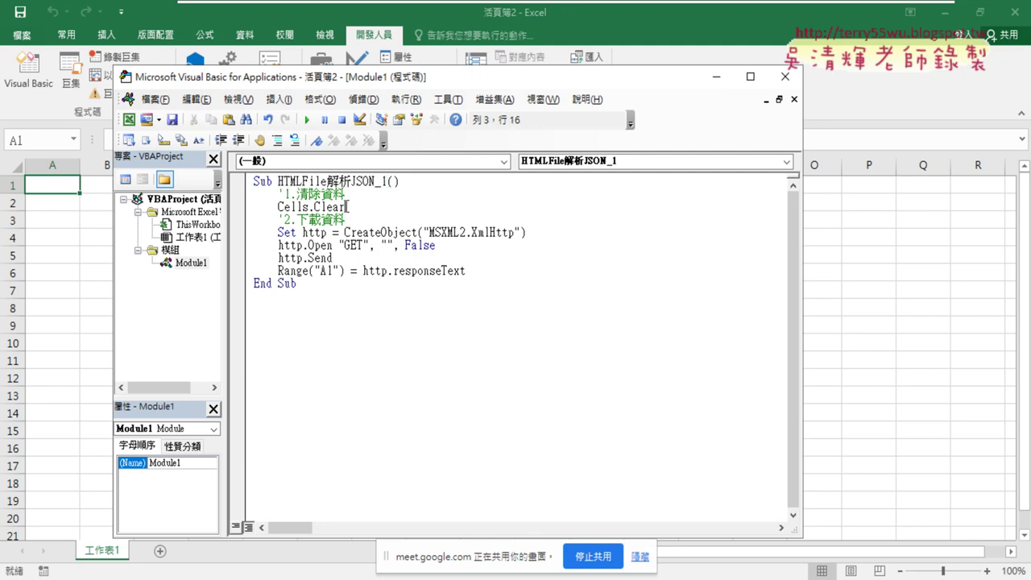
left_click_drag(346, 207, 244, 194)
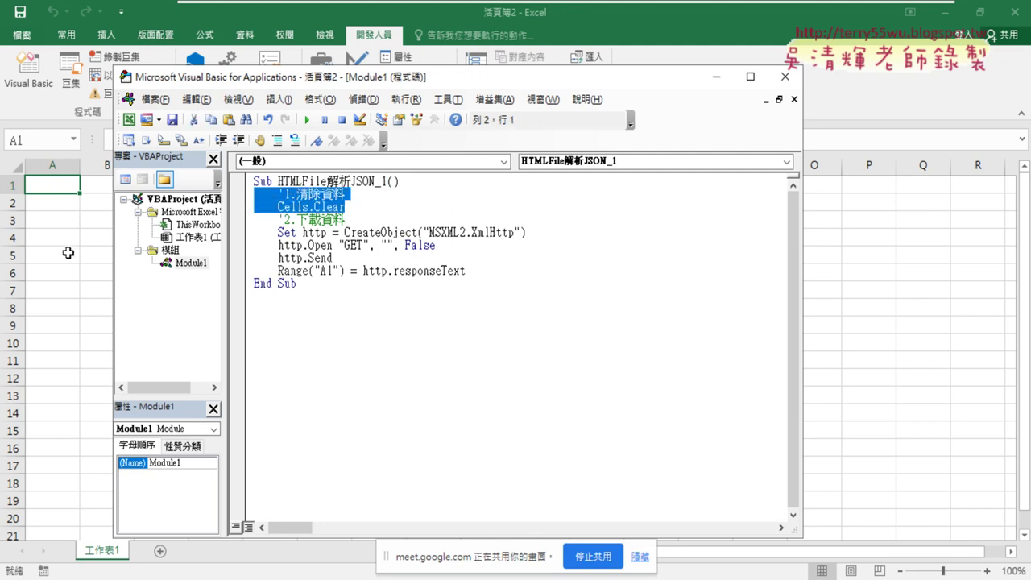
Highlight the http variable and the MSXML2.XmlHttp object in the CreateObject line.
mouse_move(364, 81)
left_mouse_down()
mouse_move(480, 69)
mouse_move(449, 45)
left_mouse_up()
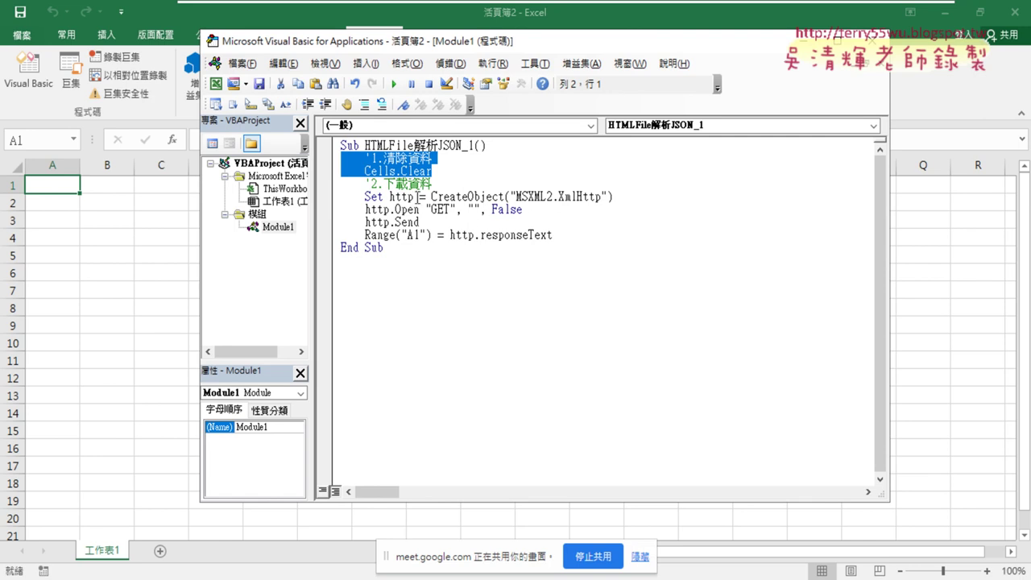
left_click_drag(416, 196, 391, 197)
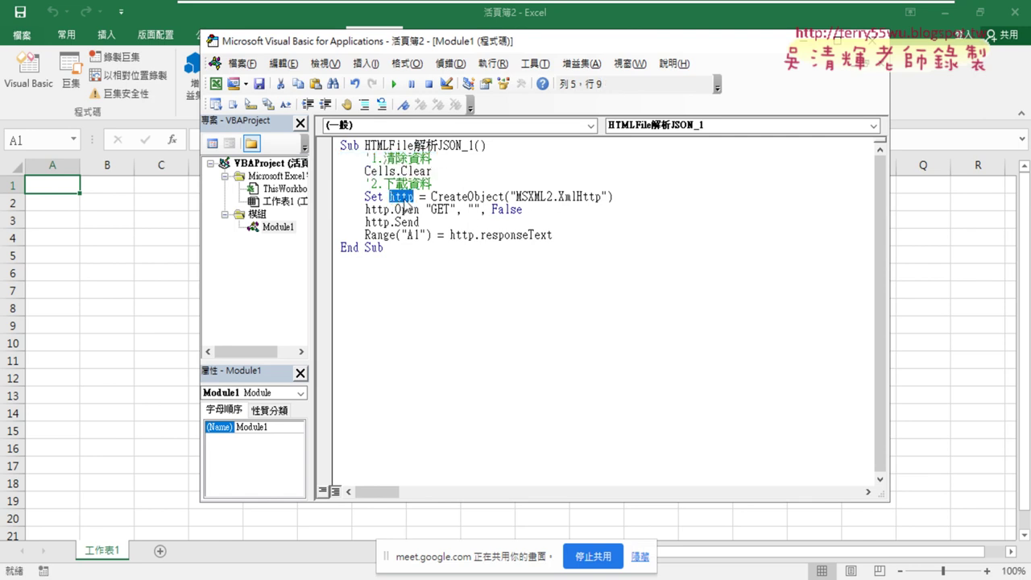
left_click(603, 196)
left_click_drag(603, 197, 548, 198)
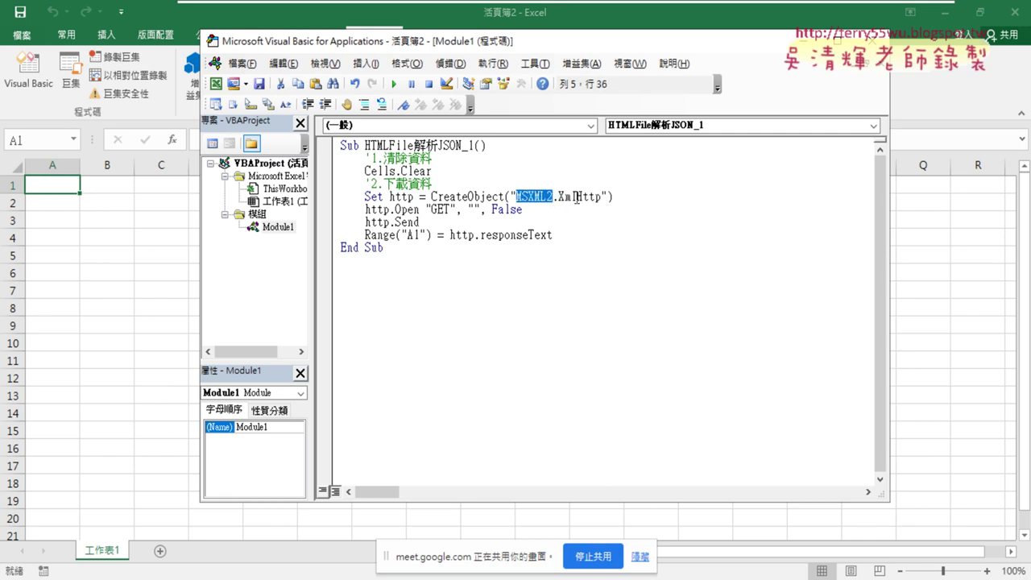
left_click(602, 197)
left_click_drag(604, 197, 517, 196)
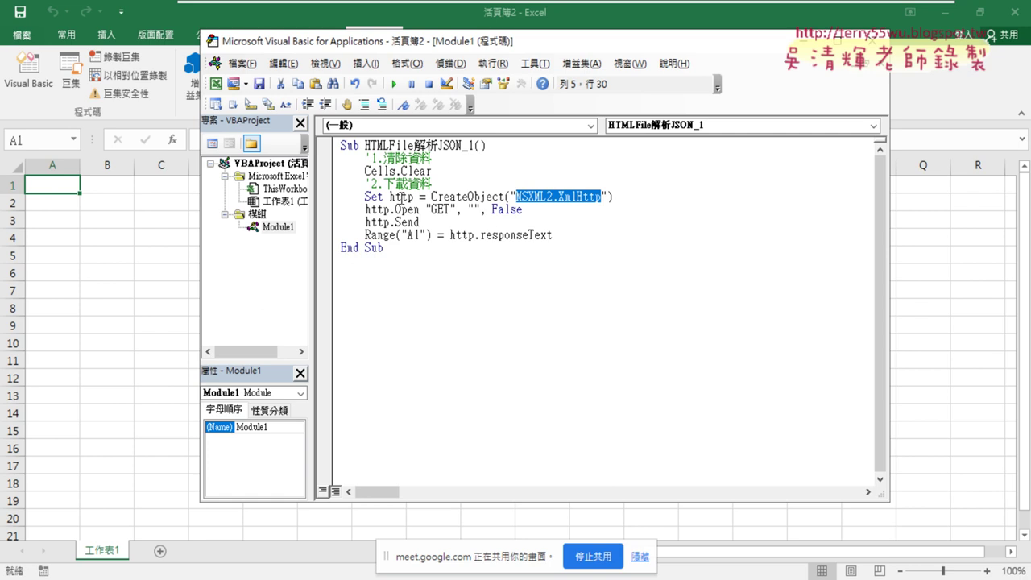
Point out http, the GET method and the empty URL quotes on the http.Open line.
mouse_move(390, 196)
left_mouse_down()
mouse_move(414, 199)
mouse_move(420, 211)
left_mouse_up()
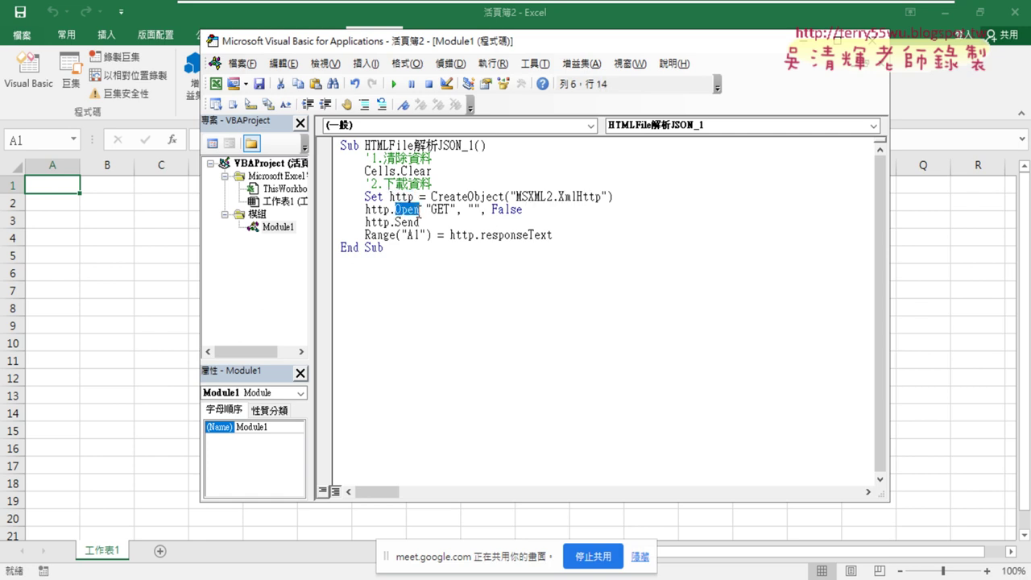
left_click(440, 209)
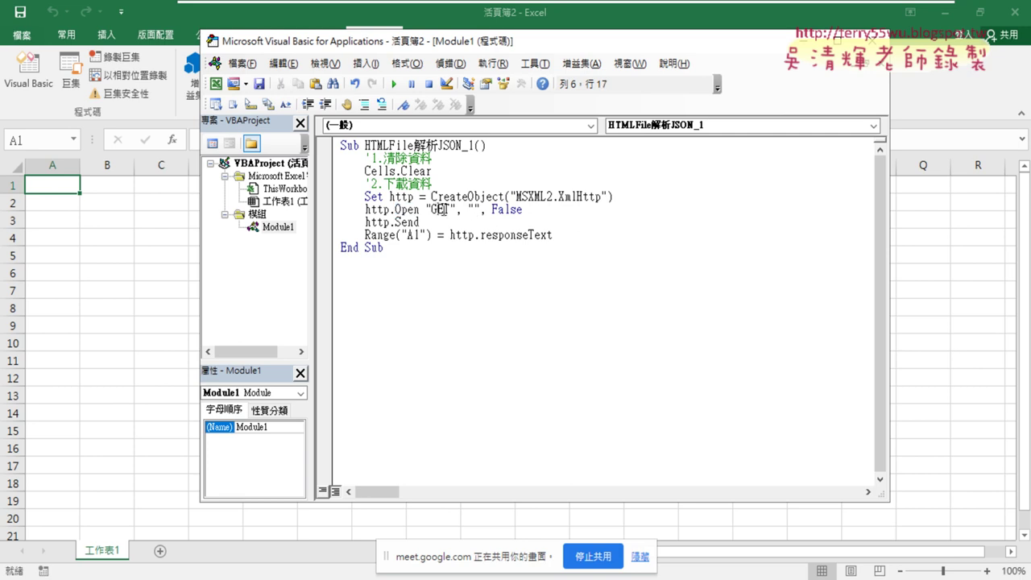
double_click(479, 208)
left_click(475, 211)
mouse_move(205, 573)
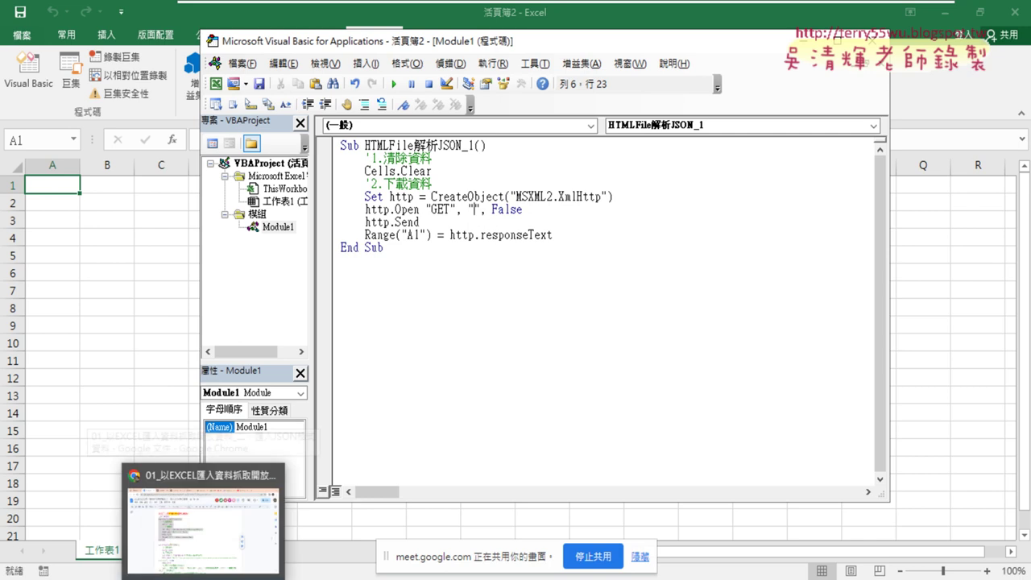
left_click(210, 515)
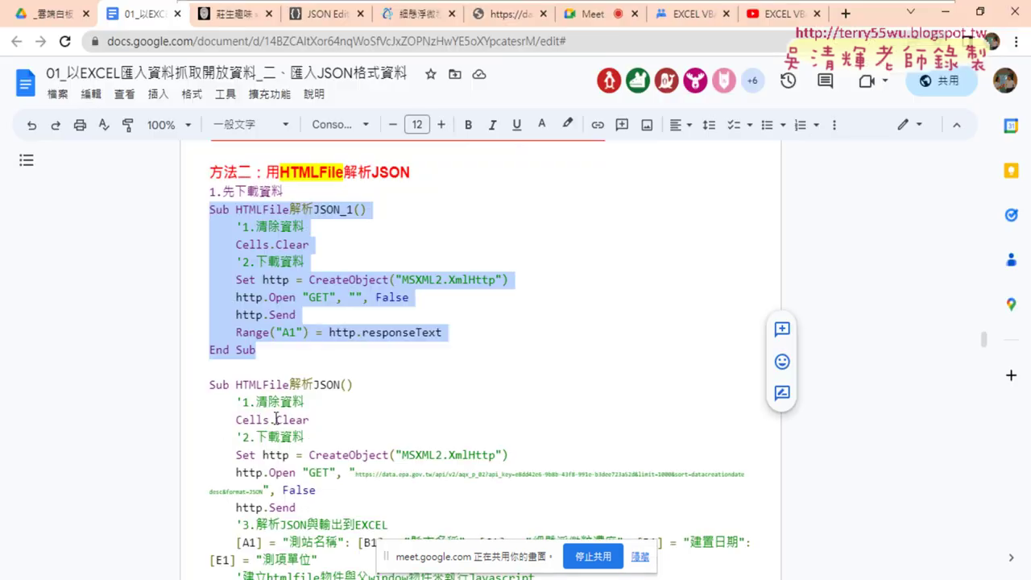
Copy the PM2.5 JSON download URL from the dataset's 檢視資料 details and return to the VBA editor.
left_click(415, 14)
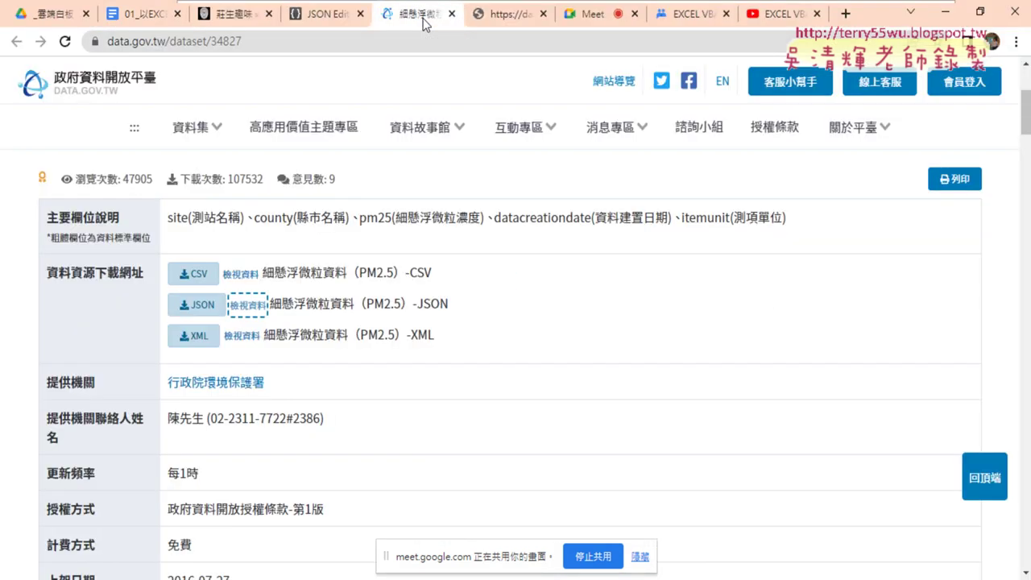
left_click(251, 310)
left_click_drag(402, 372, 260, 362)
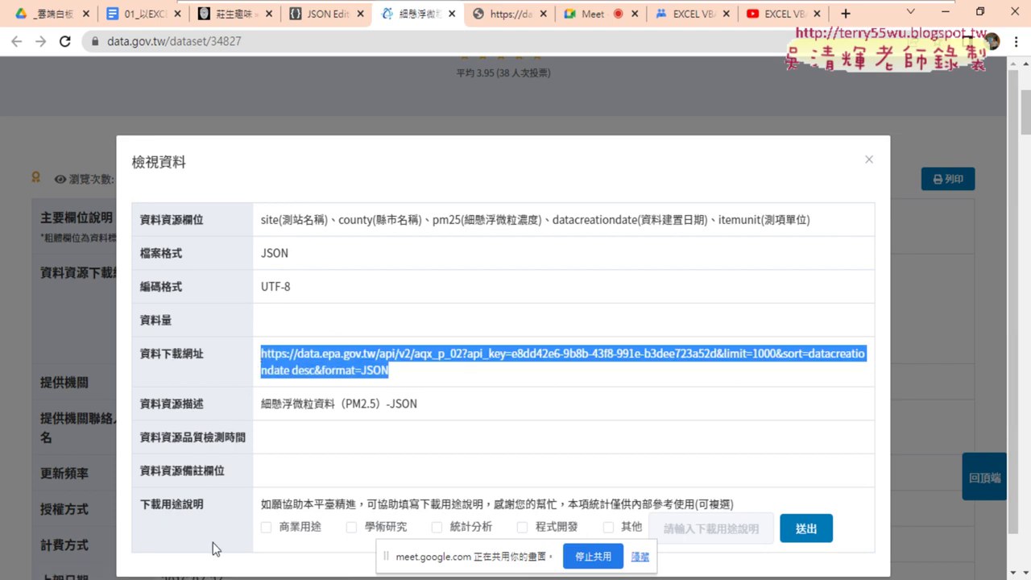
left_click(281, 576)
left_click(361, 556)
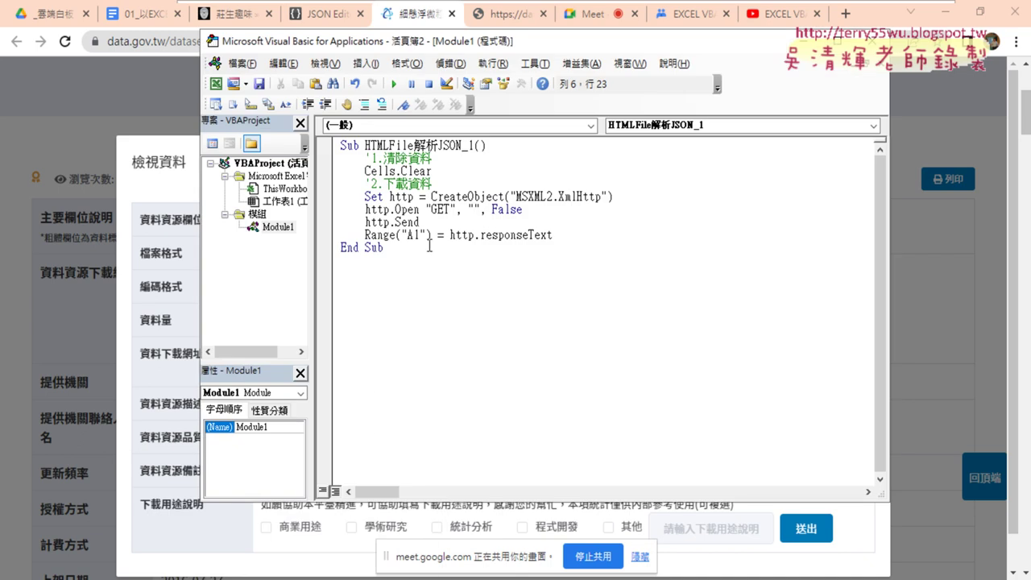
Paste the EPA PM2.5 JSON URL into the empty quotes of http.Open.
double_click(473, 209)
left_click(476, 209)
key("ctrl+v")
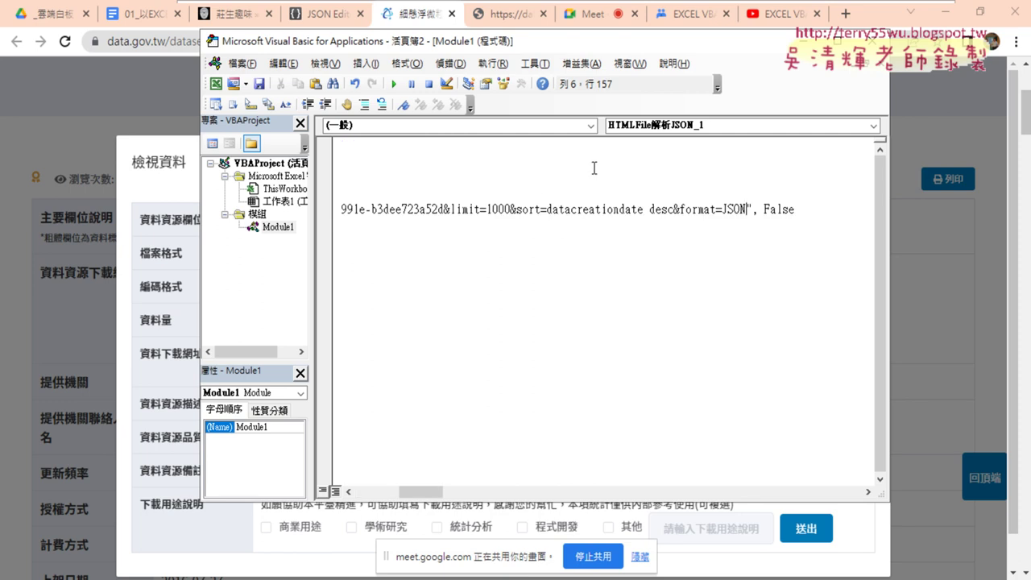
Point out the False argument, http.Send and responseText, then view the JSON response in the browser.
left_click_drag(797, 209, 751, 211)
left_click_drag(424, 491, 377, 490)
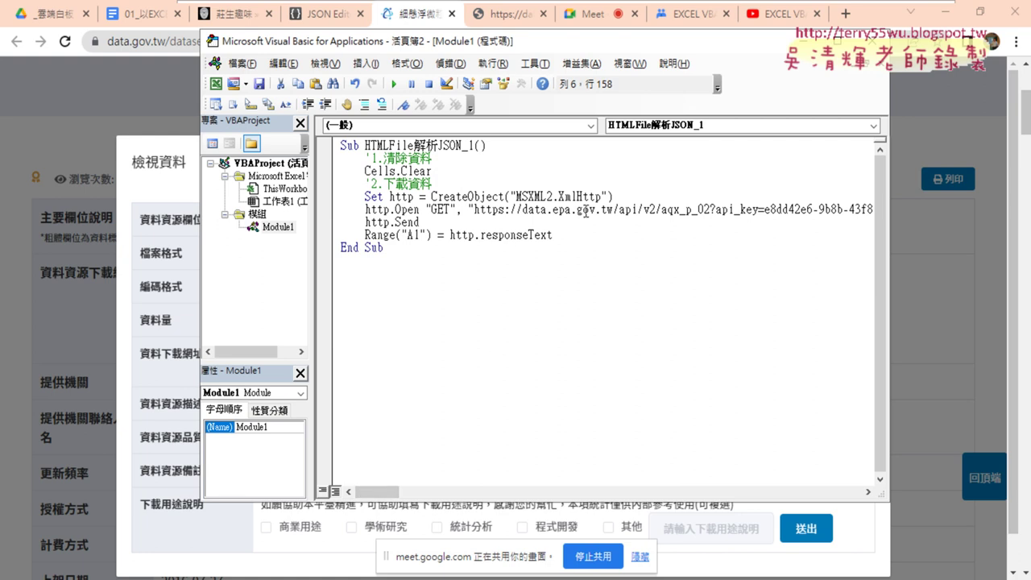
left_click_drag(420, 223, 390, 222)
left_click_drag(473, 235, 481, 235)
double_click(483, 238)
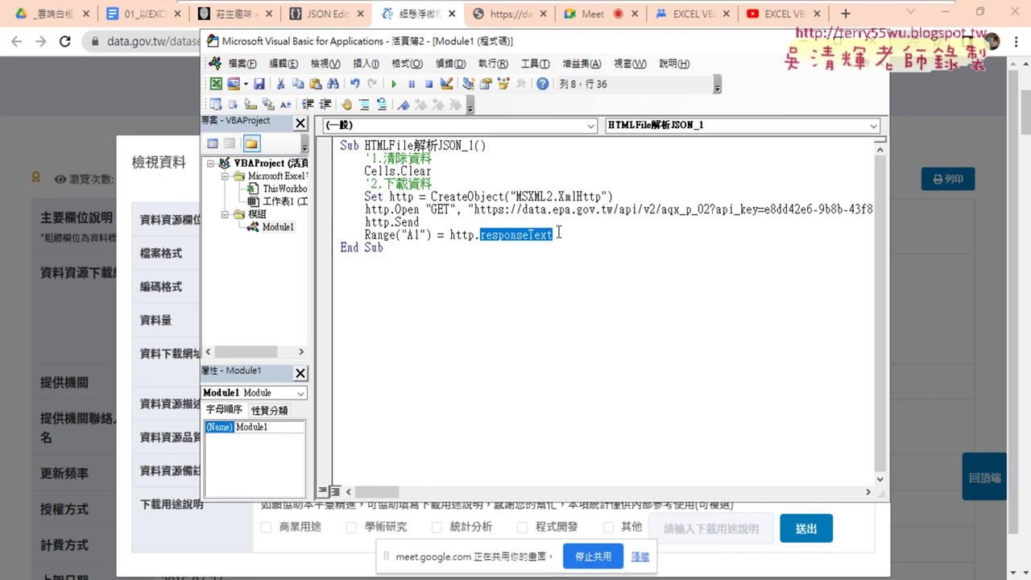
left_click(505, 20)
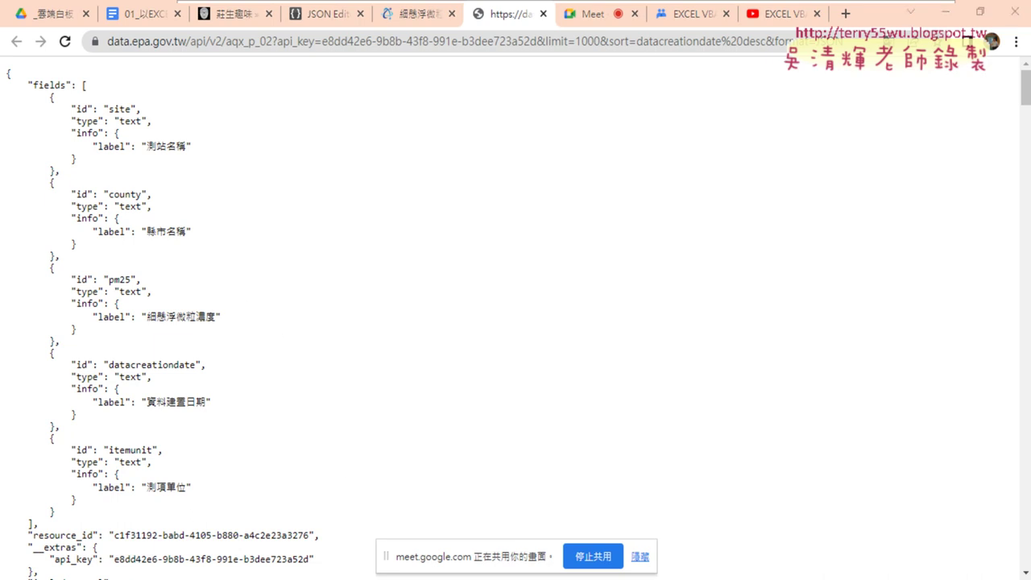
Highlight .responseText on the Range line and annotate it against the JSON fields.
left_click(373, 533)
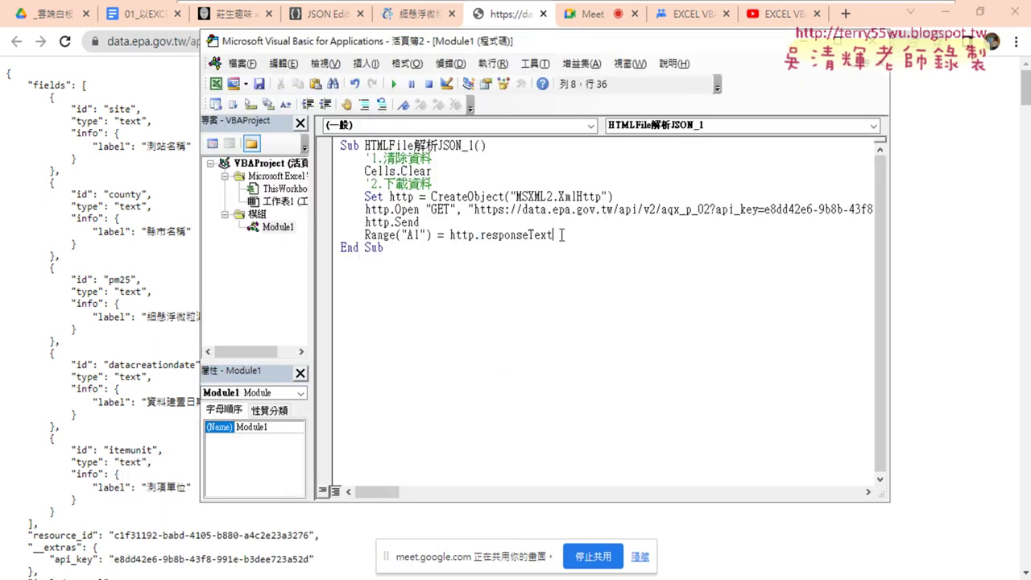
left_click_drag(553, 235, 476, 234)
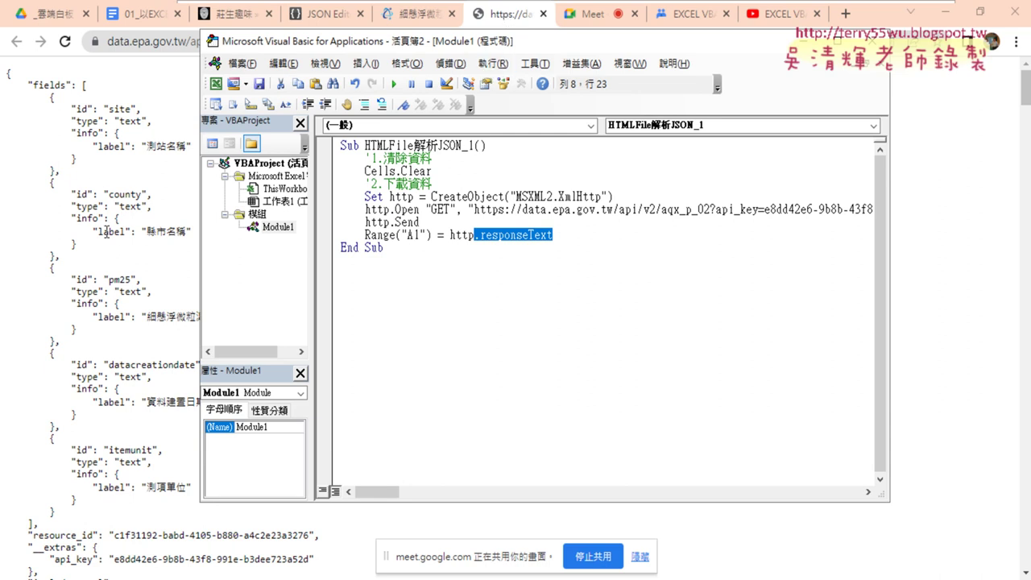
left_click_drag(119, 244, 107, 249)
left_click_drag(95, 447, 105, 442)
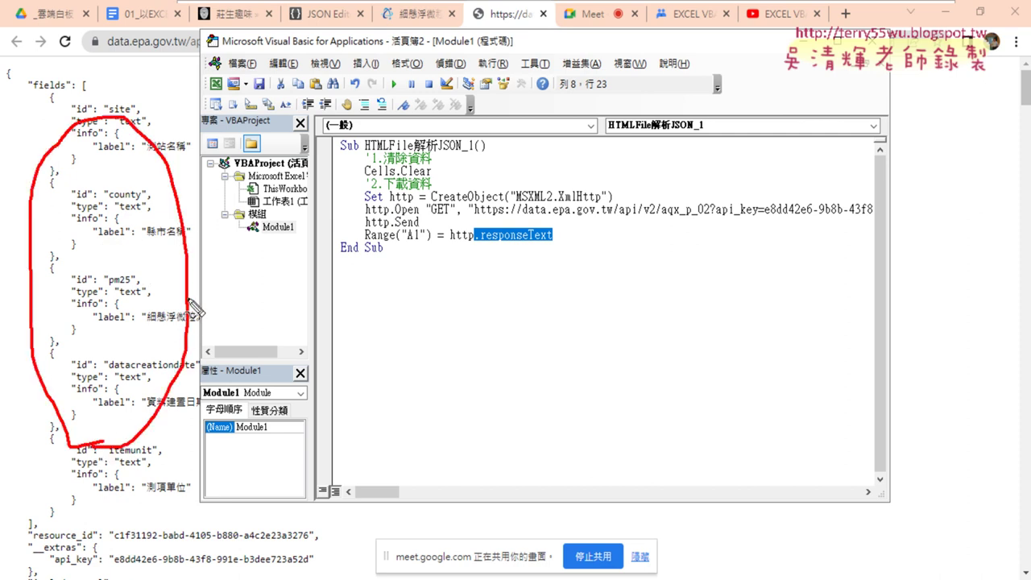
mouse_move(187, 290)
left_mouse_down()
mouse_move(354, 240)
mouse_move(431, 244)
left_mouse_up()
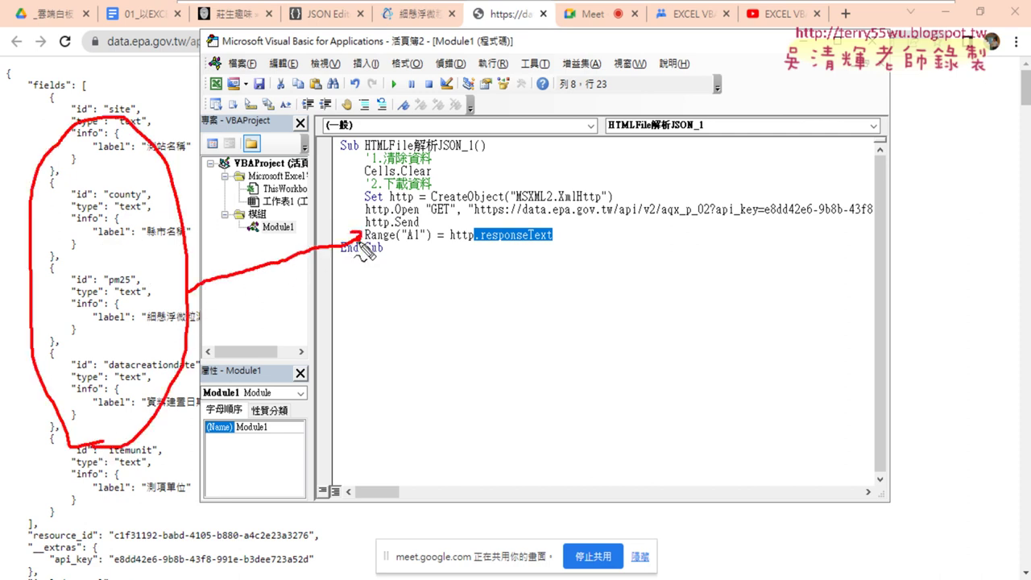
left_click(423, 222)
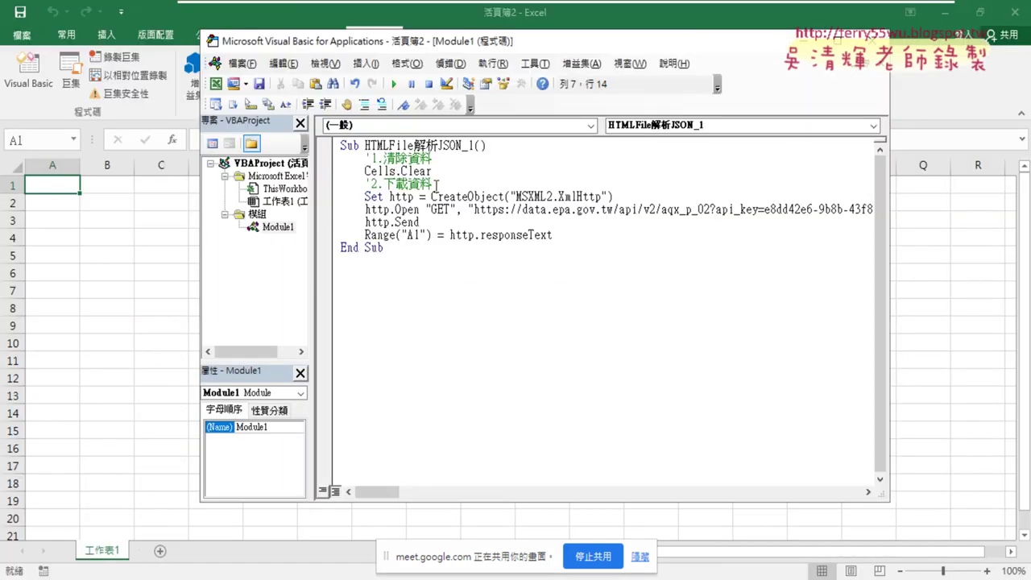
Run the macro and widen column A to fit the JSON text.
left_click(430, 208)
left_click(394, 83)
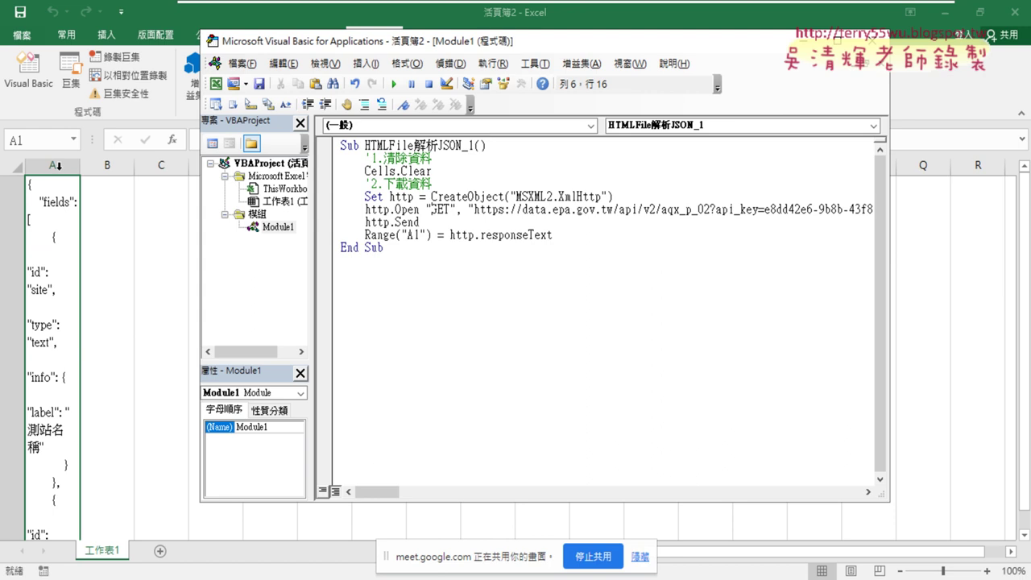
left_click(69, 219)
left_click_drag(80, 165, 548, 177)
Open cell A1 and scroll through its JSON, highlighting one PM2.5 station record.
scroll(210, 280, "down", 3)
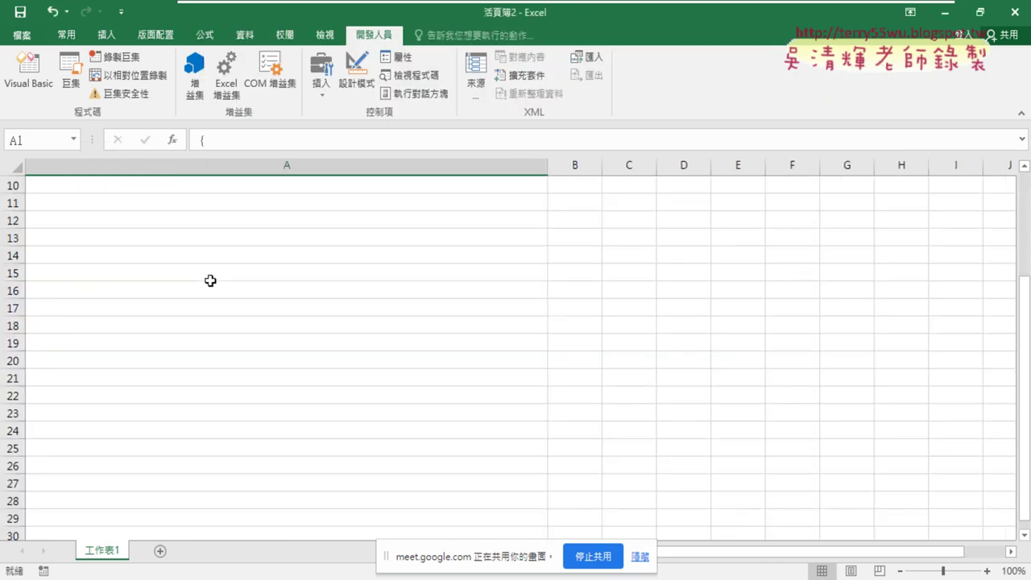
scroll(210, 280, "up", 3)
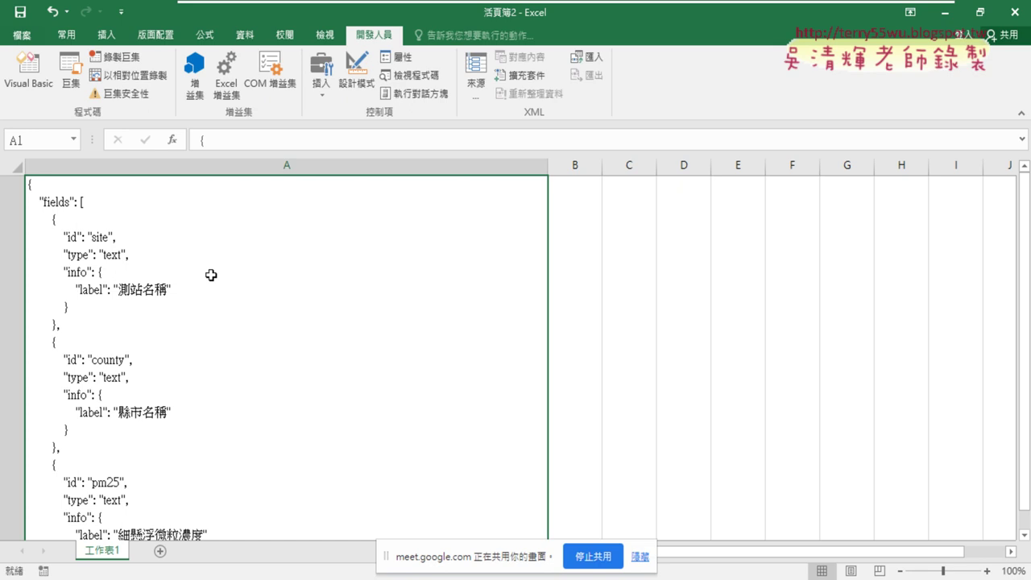
scroll(207, 382, "down", 1)
scroll(207, 382, "down", 3)
double_click(206, 379)
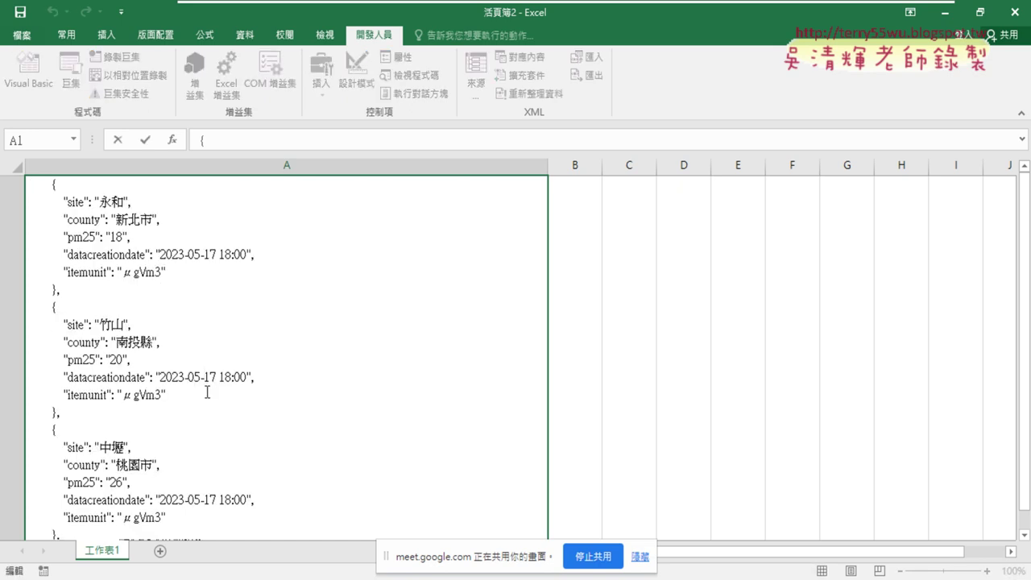
scroll(206, 391, "down", 3)
left_click_drag(111, 325, 48, 191)
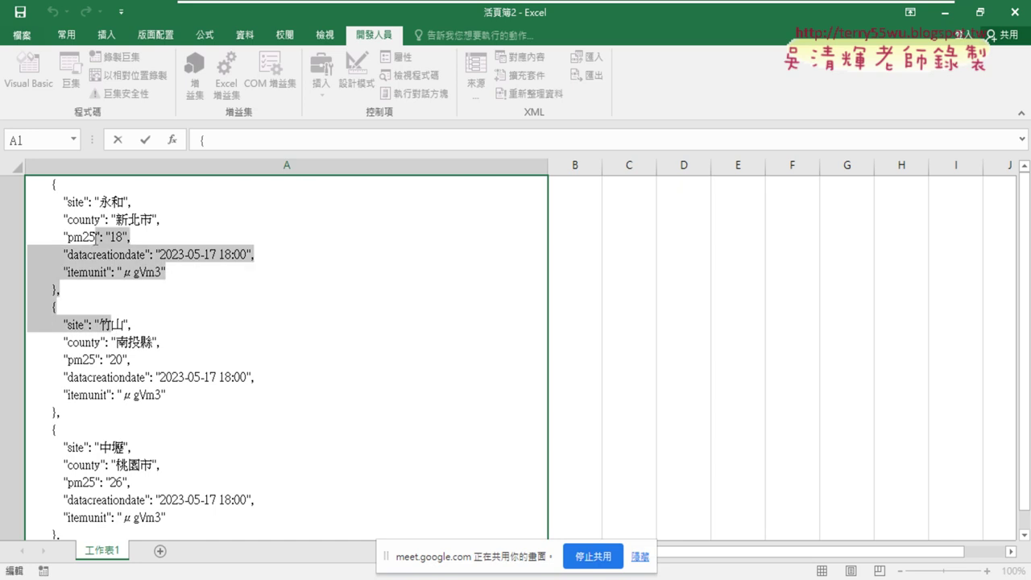
left_click(90, 215)
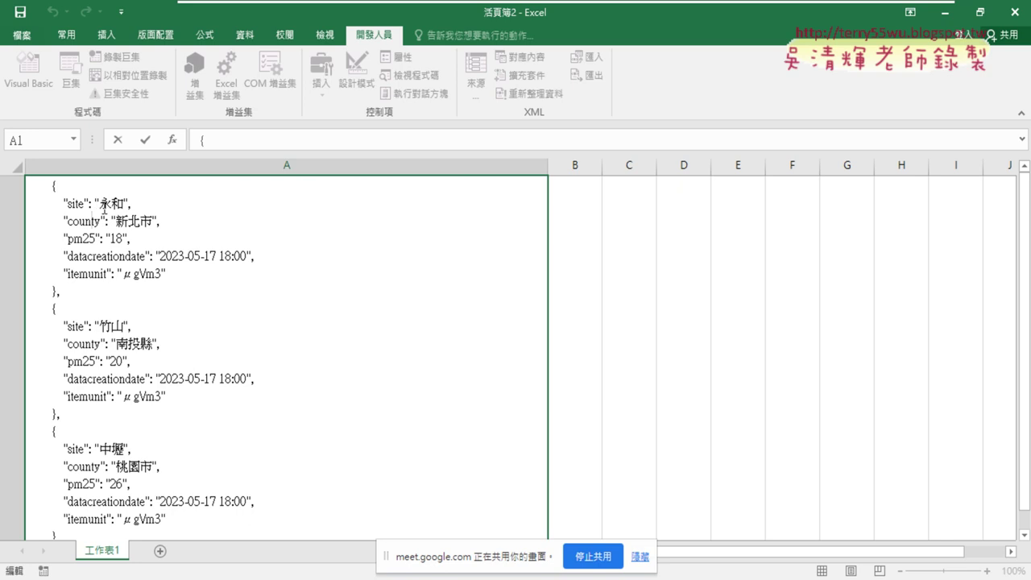
Move up through A1's JSON station records to the 關山 record.
left_click(105, 214)
key("Up")
key("Up")
key("Up")
key("Up")
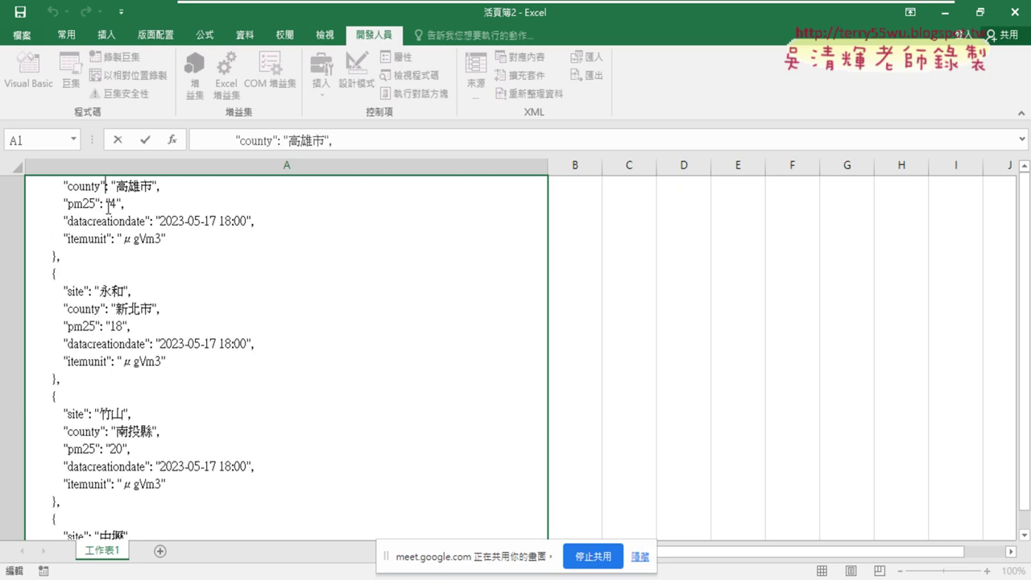
key("Up")
key("Up")
key("Up")
key("Up")
key("Up")
key("Up")
key("Up")
key("Up")
key("Up")
key("Up")
key("Up")
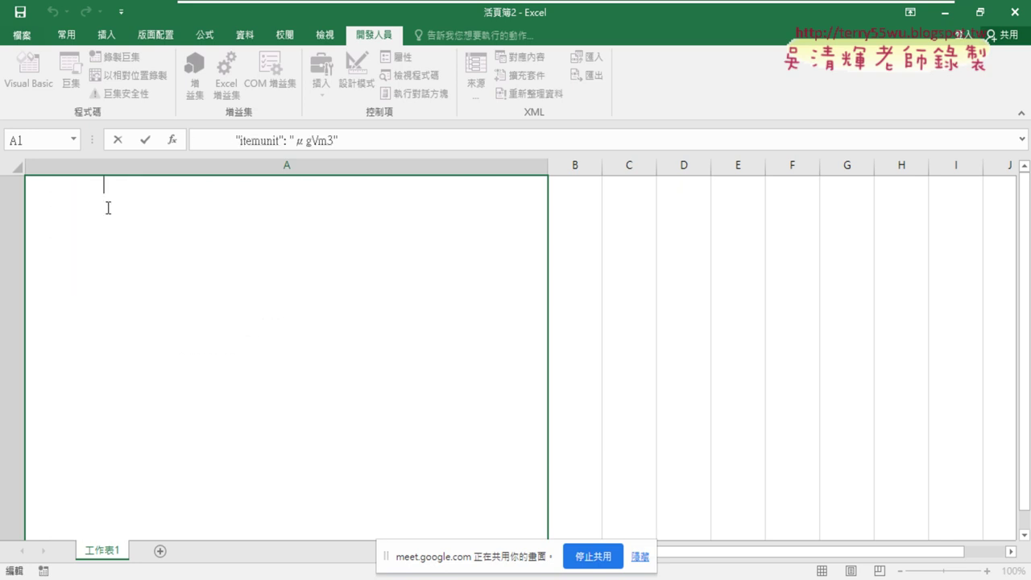
key("Up")
key("Up")
key("Up")
key("Up")
key("Up")
key("Up")
key("Up")
key("Up")
key("Up")
key("Up")
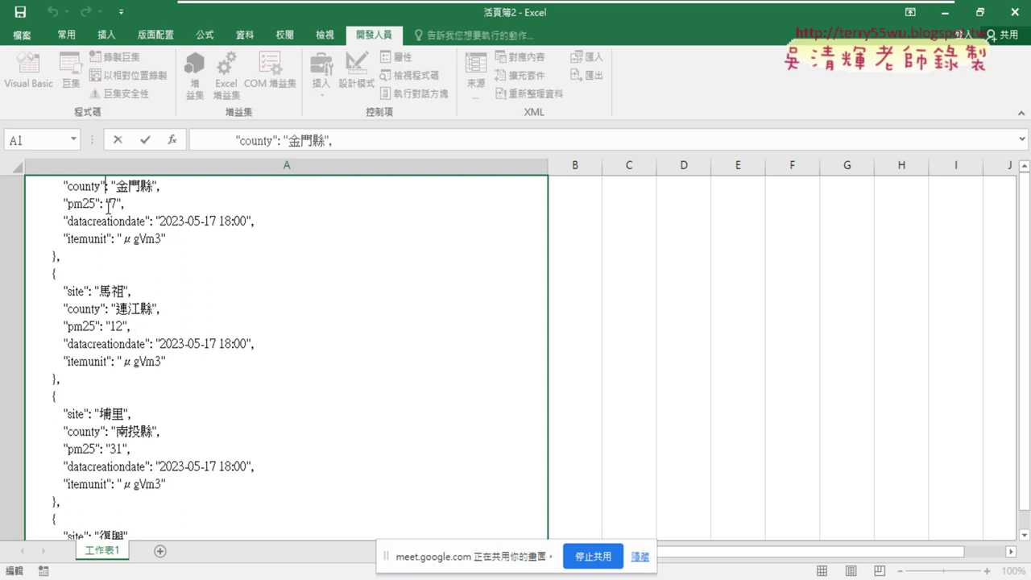
key("Up")
key("Up")
key("Up")
key("Up")
key("Up")
key("Up")
key("Up")
key("Up")
key("Up")
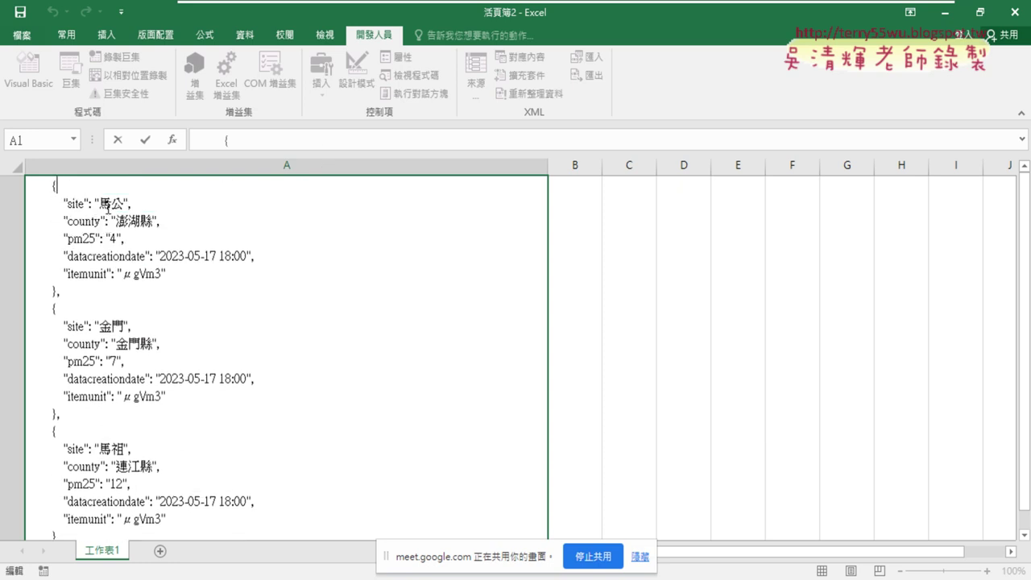
key("Up")
key("Up")
key("Up")
key("Up")
key("Up")
key("Up")
key("Up")
key("Up")
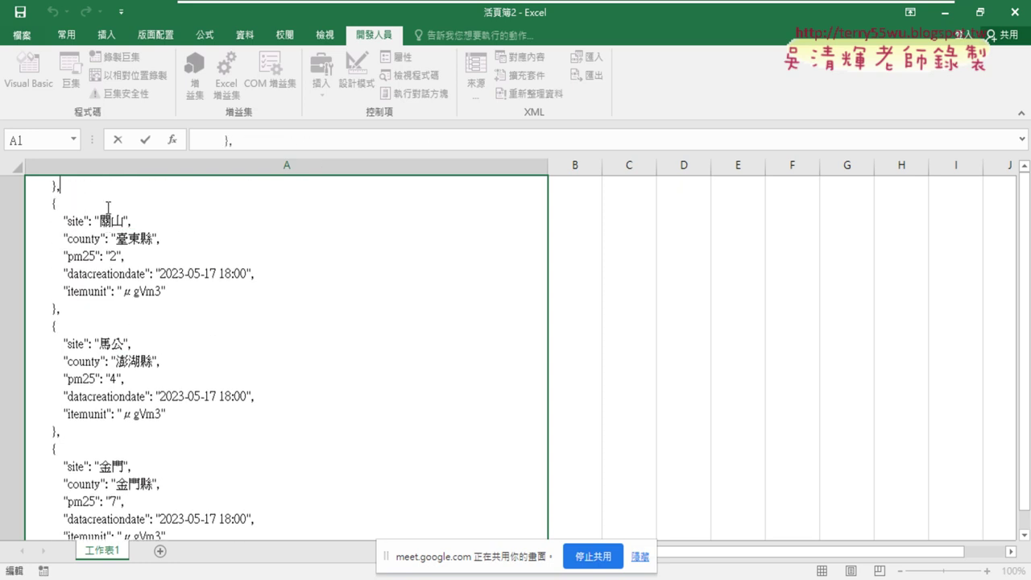
key("Up")
key("Up")
key("Up")
key("Up")
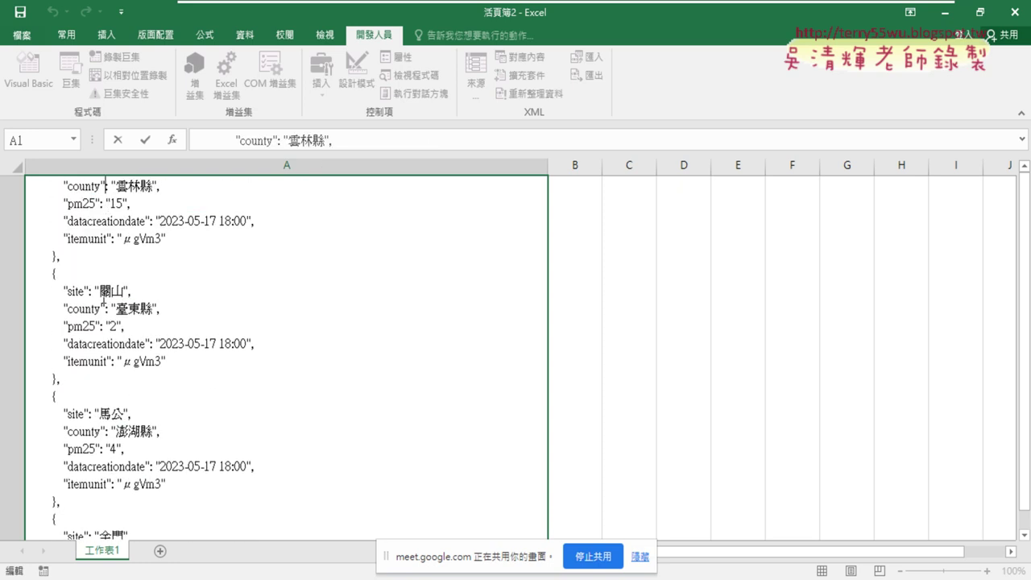
Highlight the 關山 record's site, county 臺東縣, pm25 value 2 and μgVm3 unit.
left_click_drag(67, 291, 85, 293)
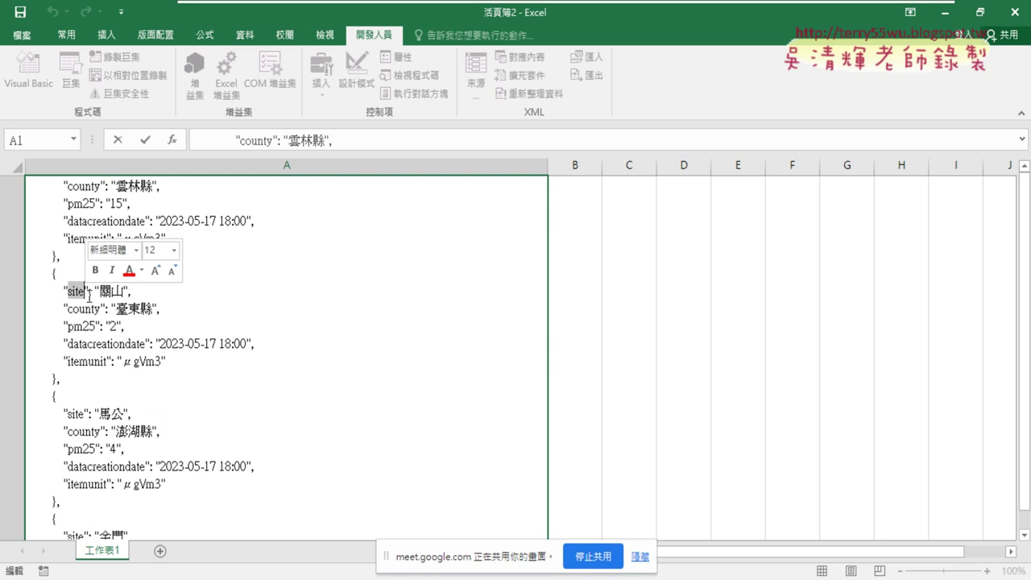
double_click(117, 291)
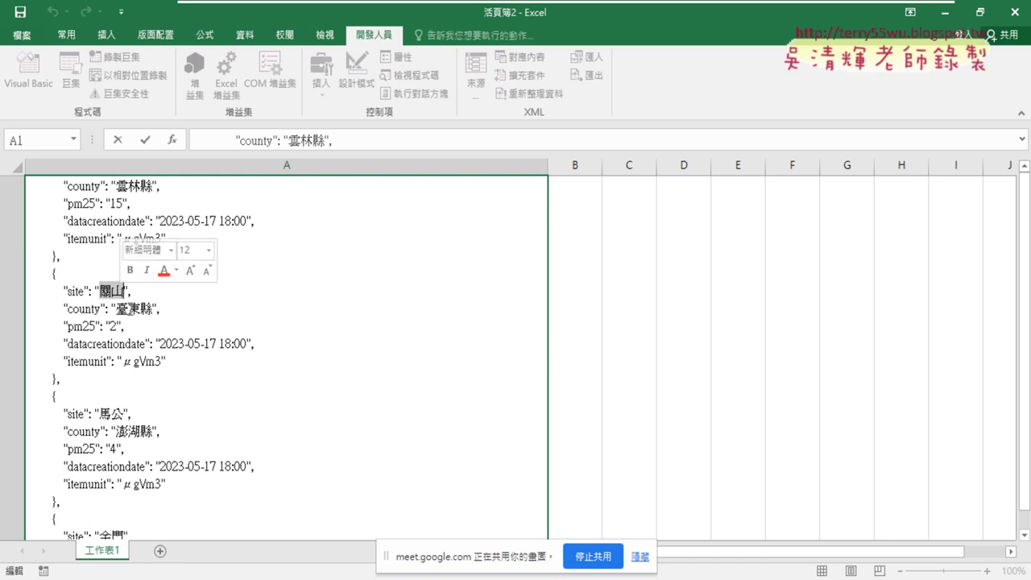
left_click(129, 308)
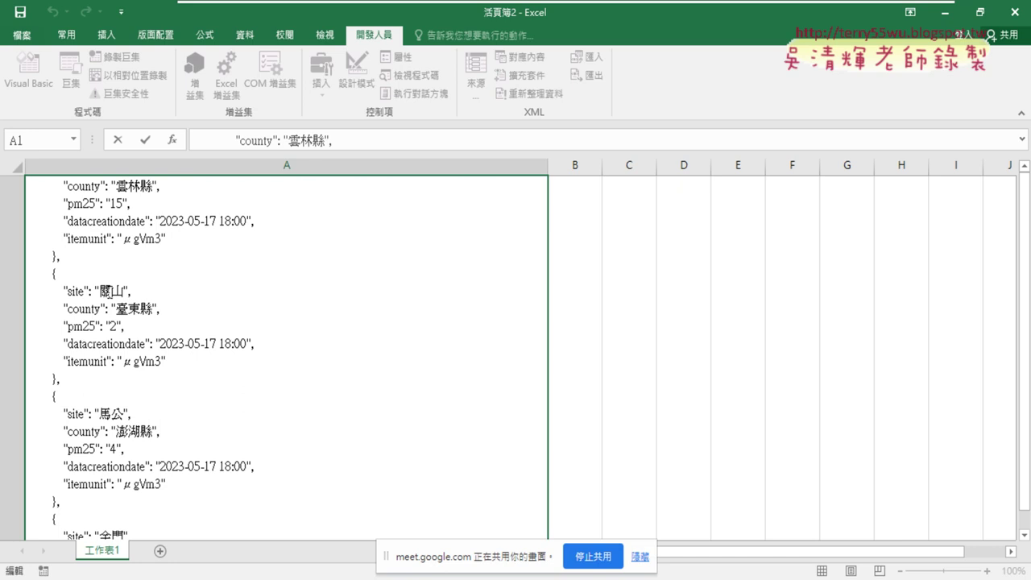
left_click(110, 291)
double_click(113, 325)
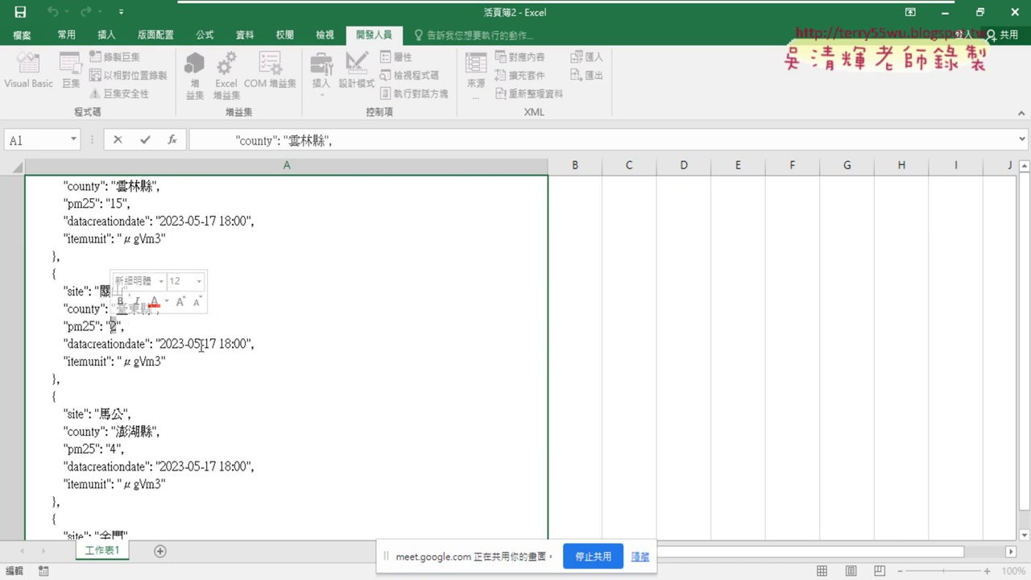
left_click(210, 342)
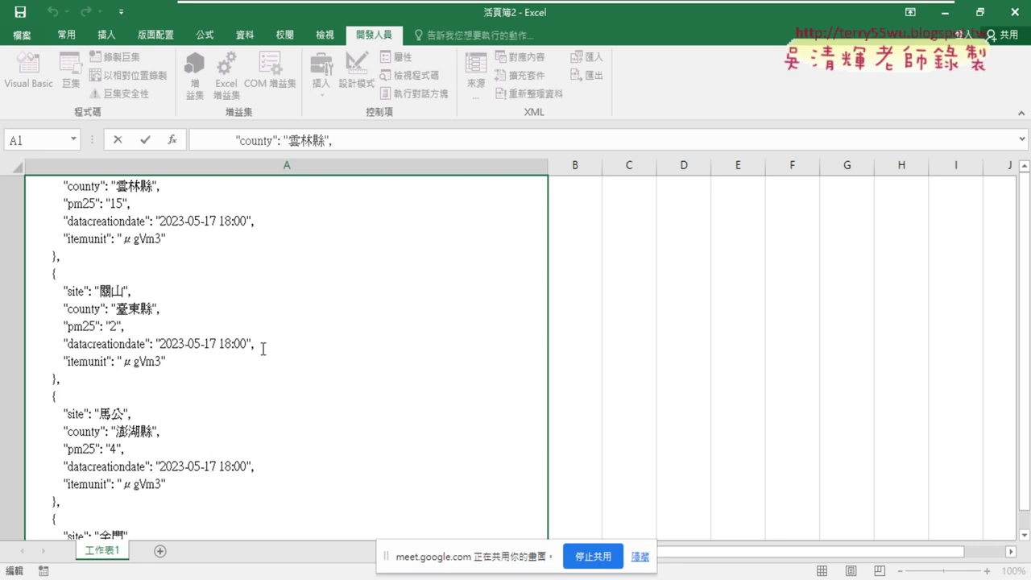
left_click_drag(162, 360, 117, 360)
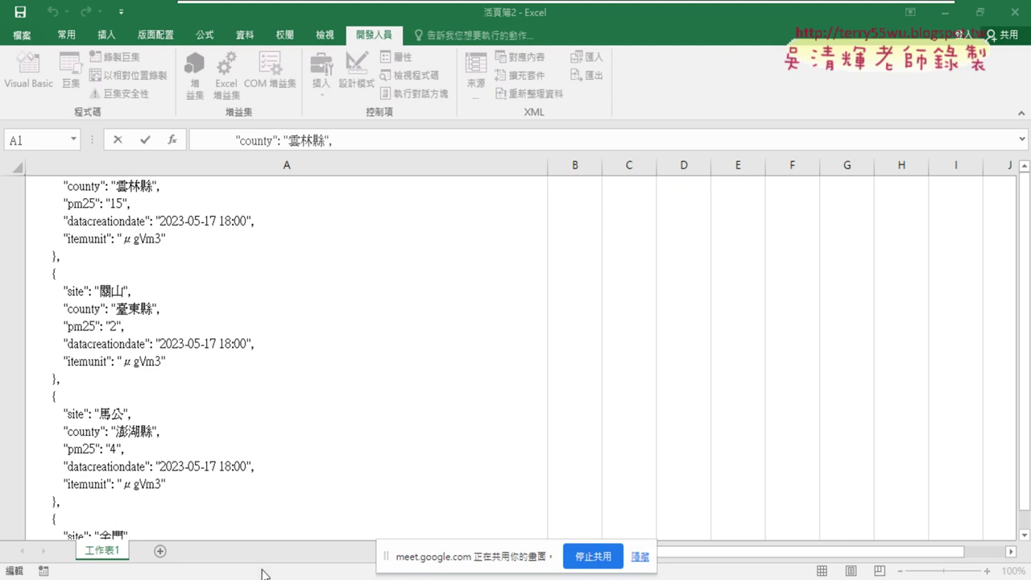
key("alt+Tab")
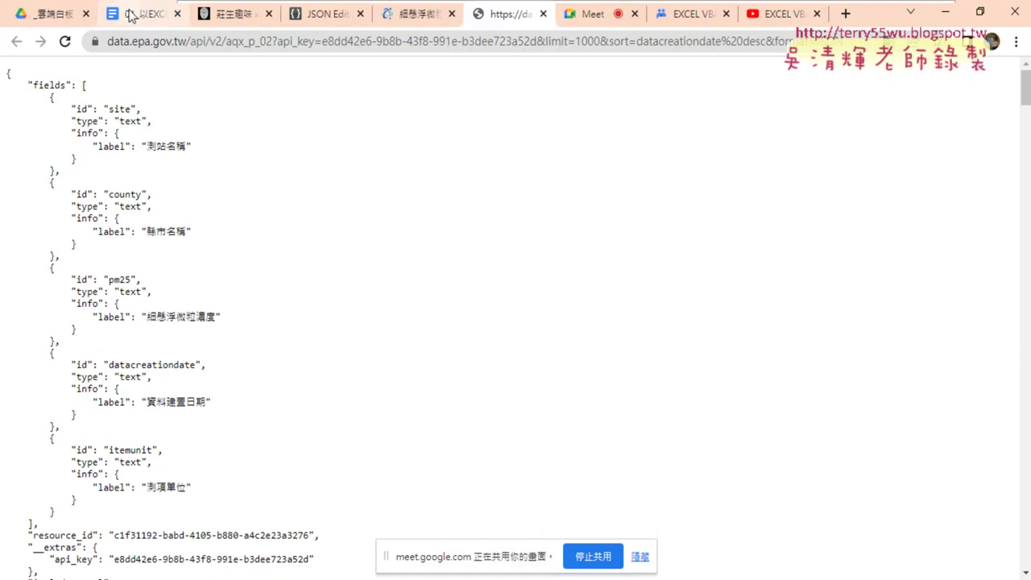
Make the empty URL quotes in http.Open bold at font size 20.
left_click(128, 16)
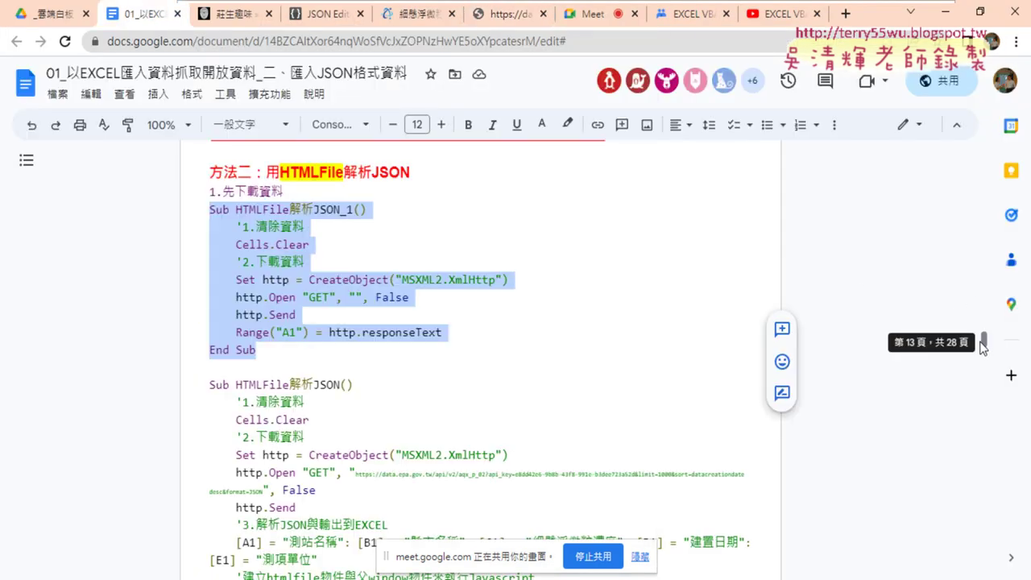
left_click(345, 297)
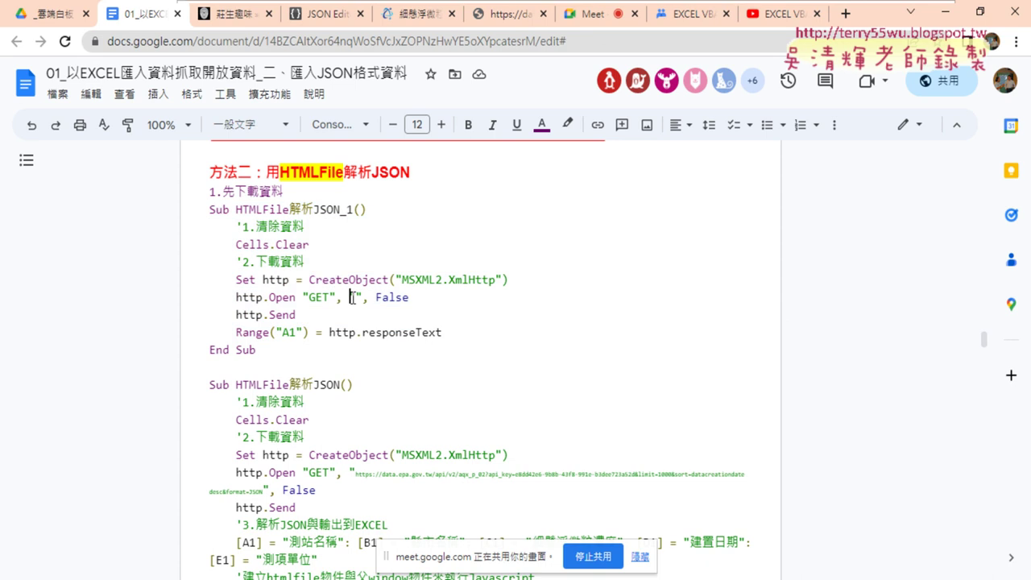
double_click(351, 298)
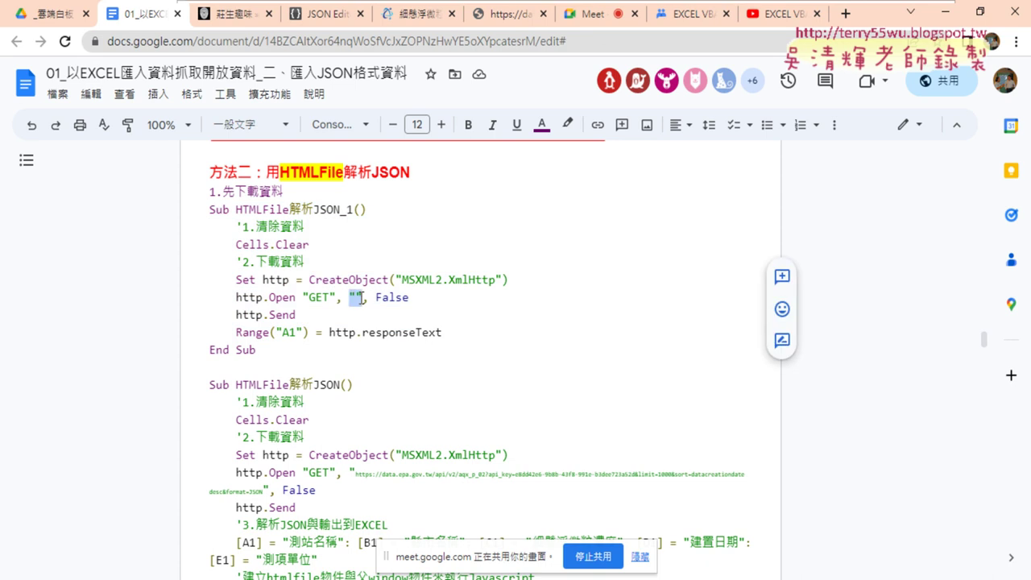
left_click(468, 124)
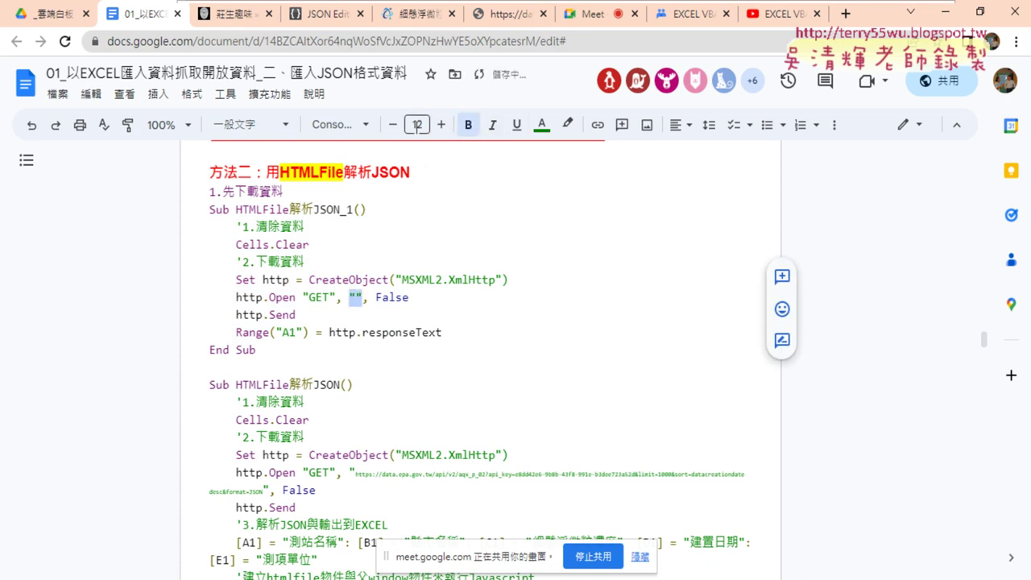
left_click(441, 125)
left_click(441, 124)
left_click(441, 125)
left_click(441, 125)
left_click(441, 125)
left_click(441, 125)
left_click(442, 125)
left_click(442, 125)
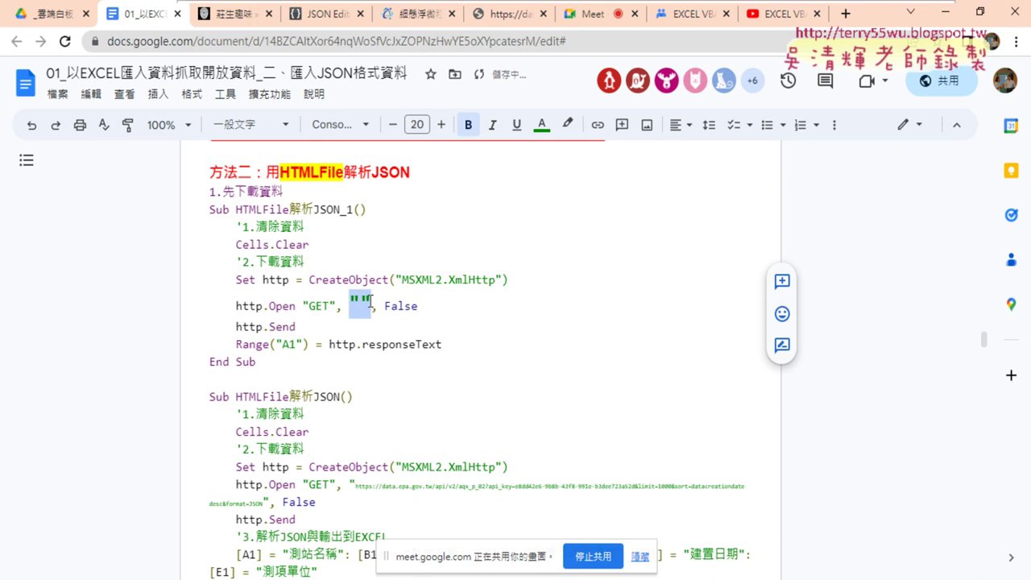
left_click(361, 302)
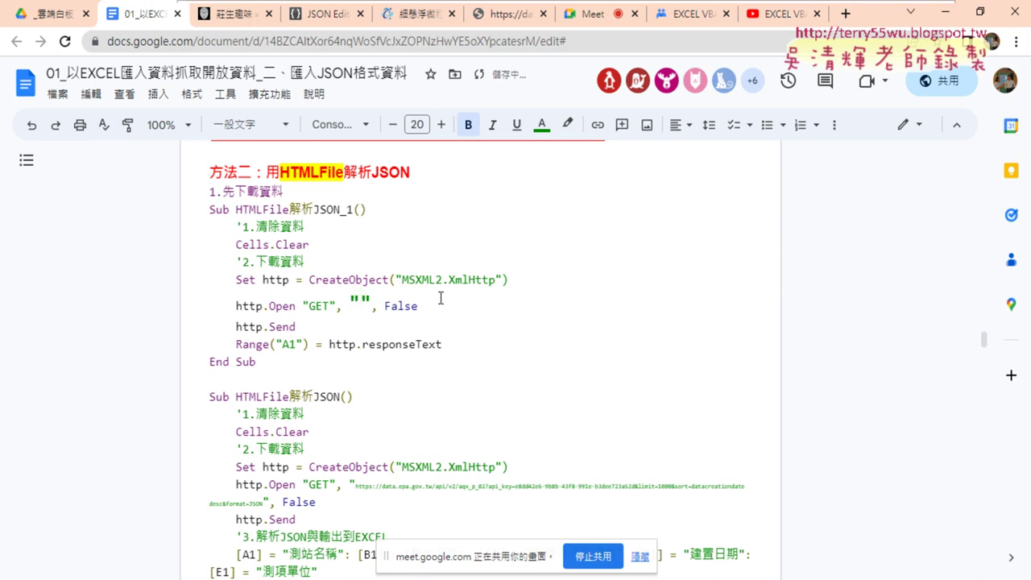
Type 網址 as the URL placeholder and minimize the browser to show Excel.
type("ㄨㄤˇ")
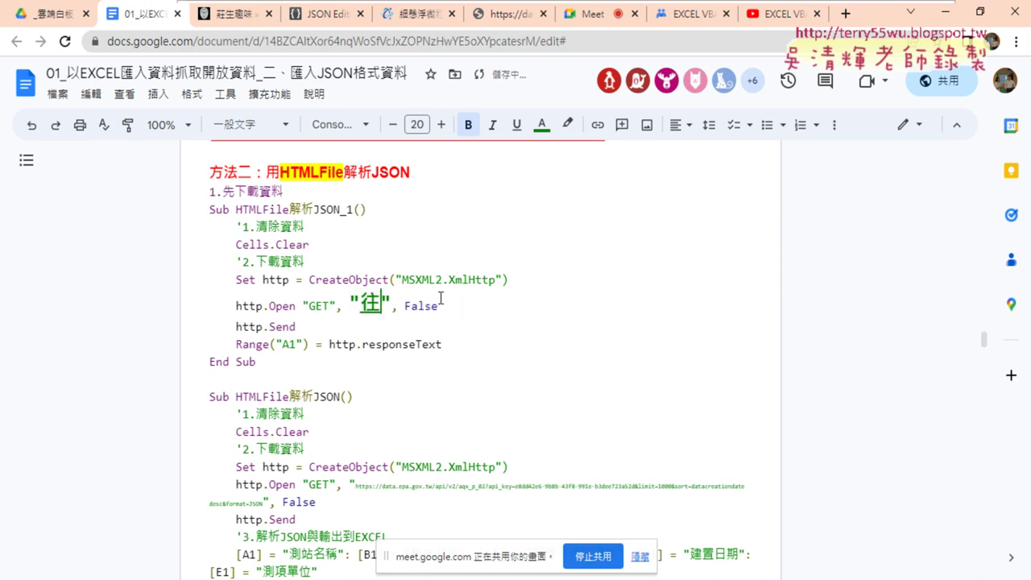
type("ㄓˇ")
key("Return")
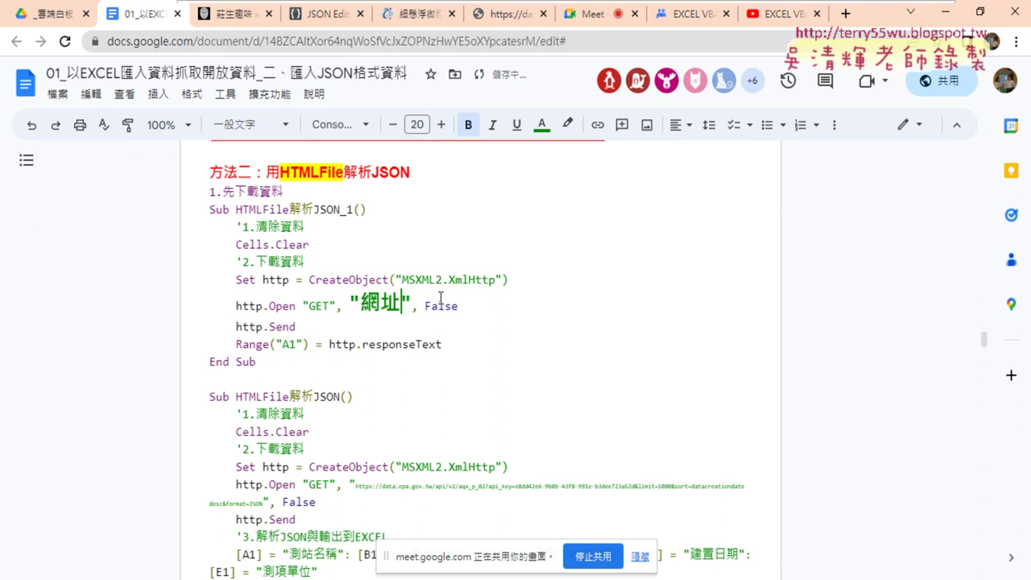
left_click(486, 383)
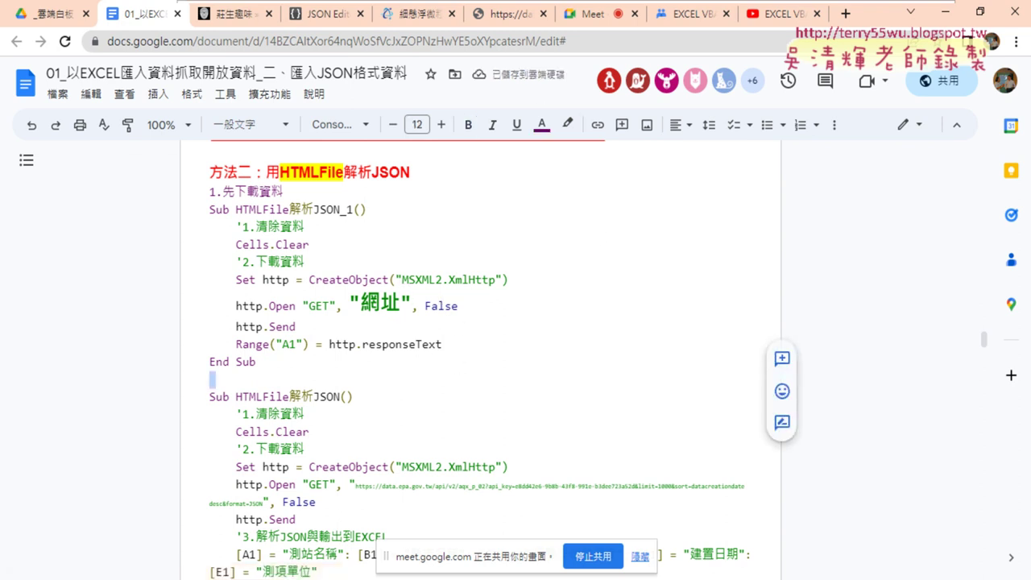
left_click(957, 16)
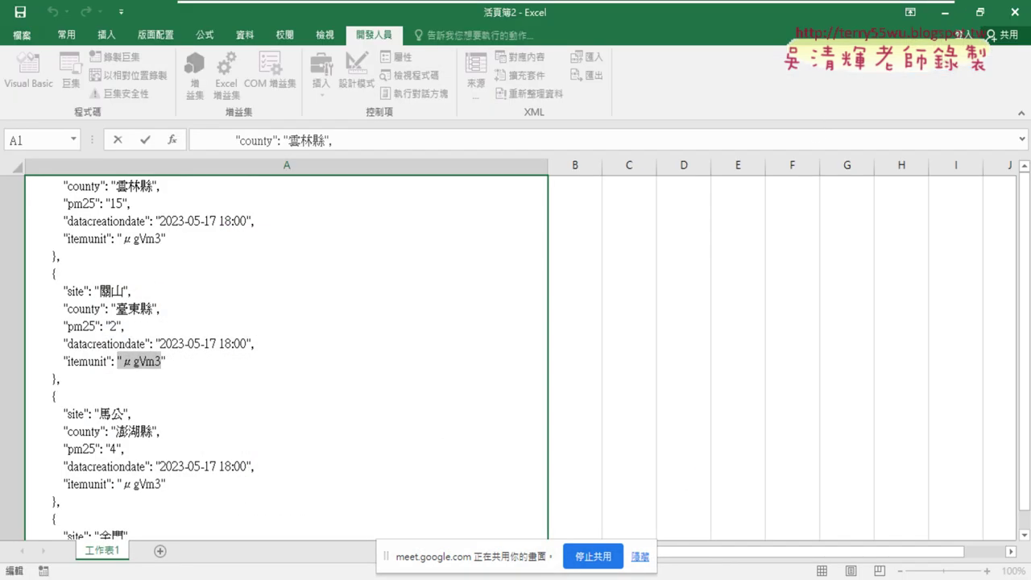
Minimize Excel, open EVO Class Management's student-screen monitor, and stop sharing to the meeting.
left_click(946, 12)
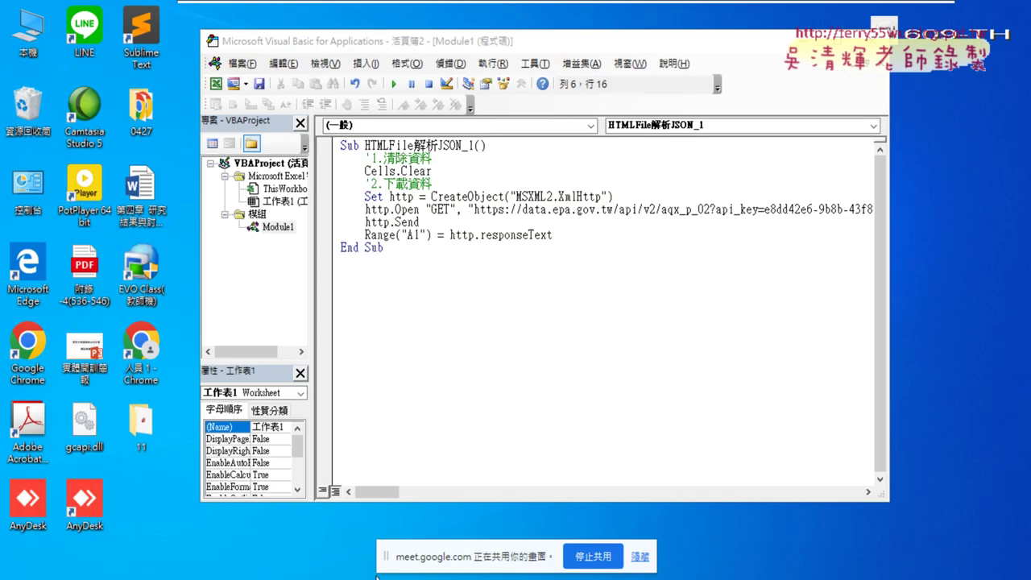
mouse_move(622, 4)
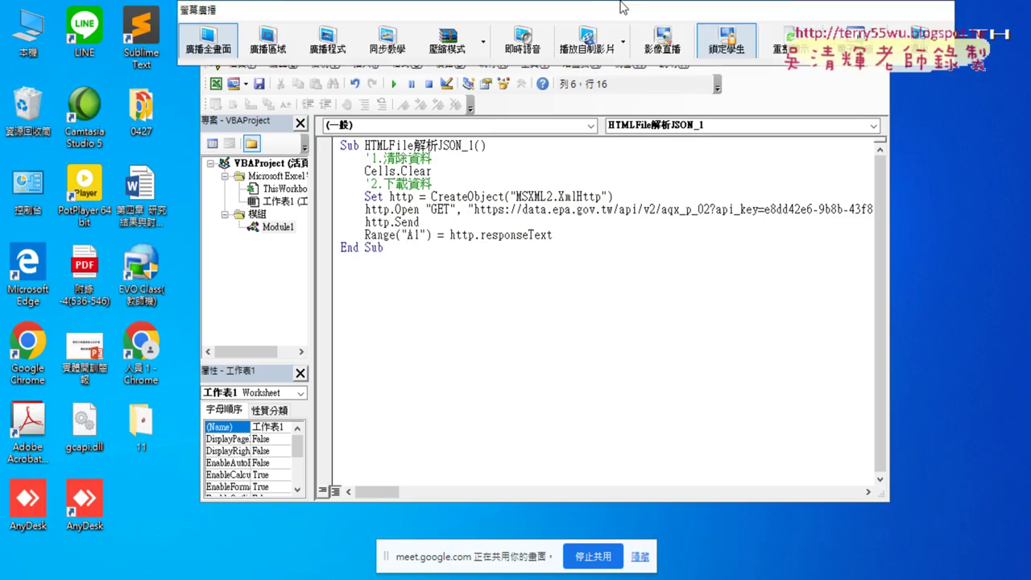
left_click(918, 40)
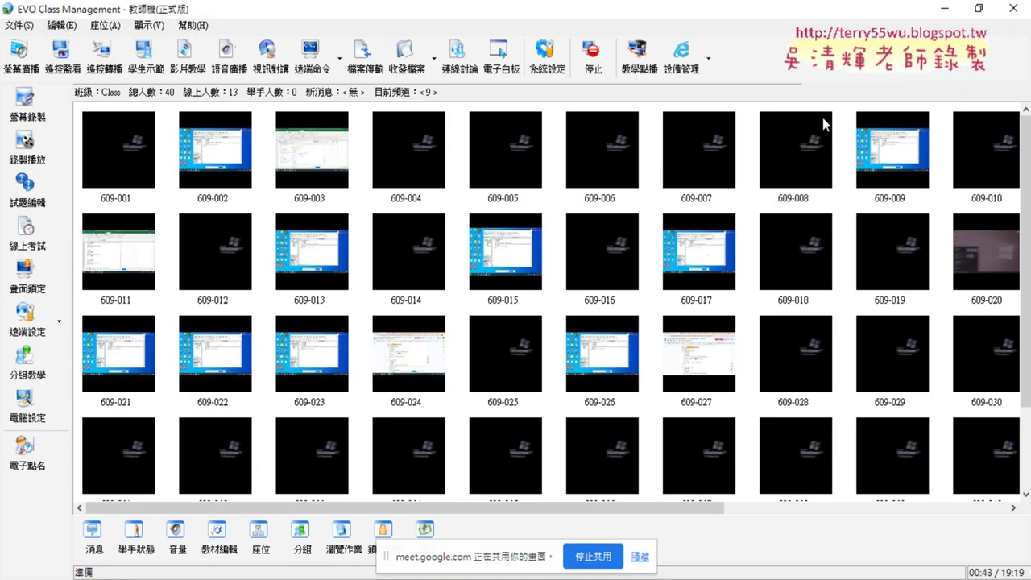
left_click(593, 562)
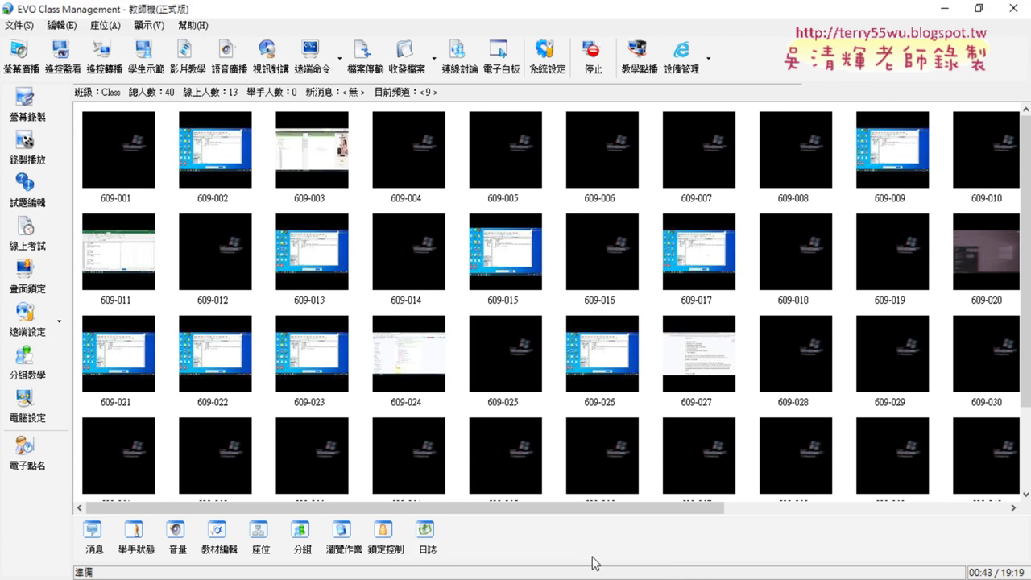